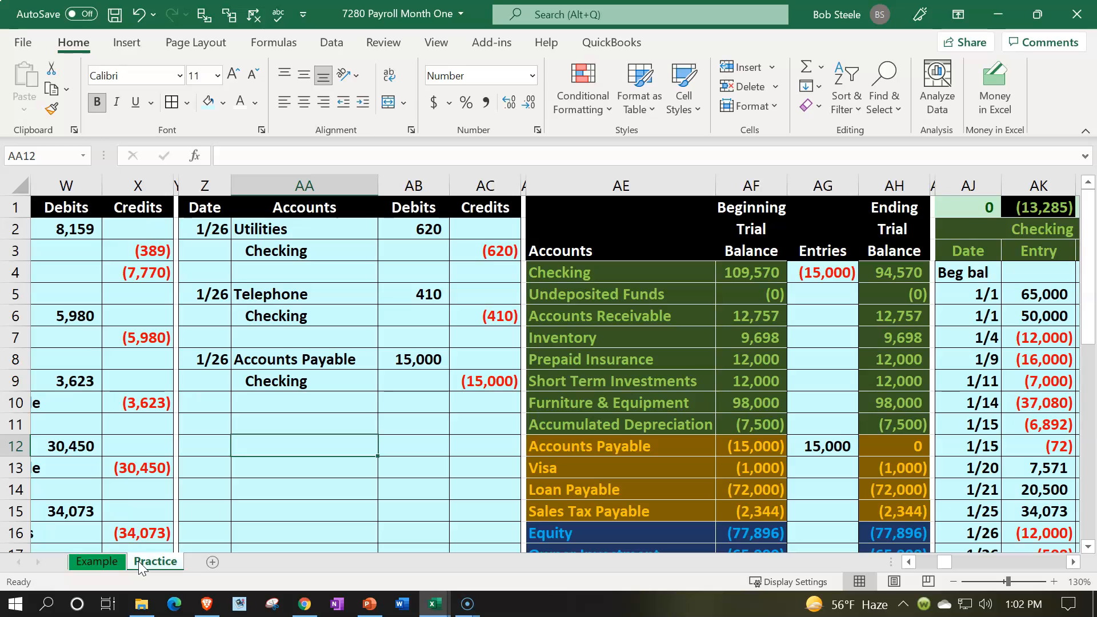
- Examine the 1/30 payroll journal entries and the payroll ledger, employer tax and payroll liability tables on the Example sheet
click(100, 563)
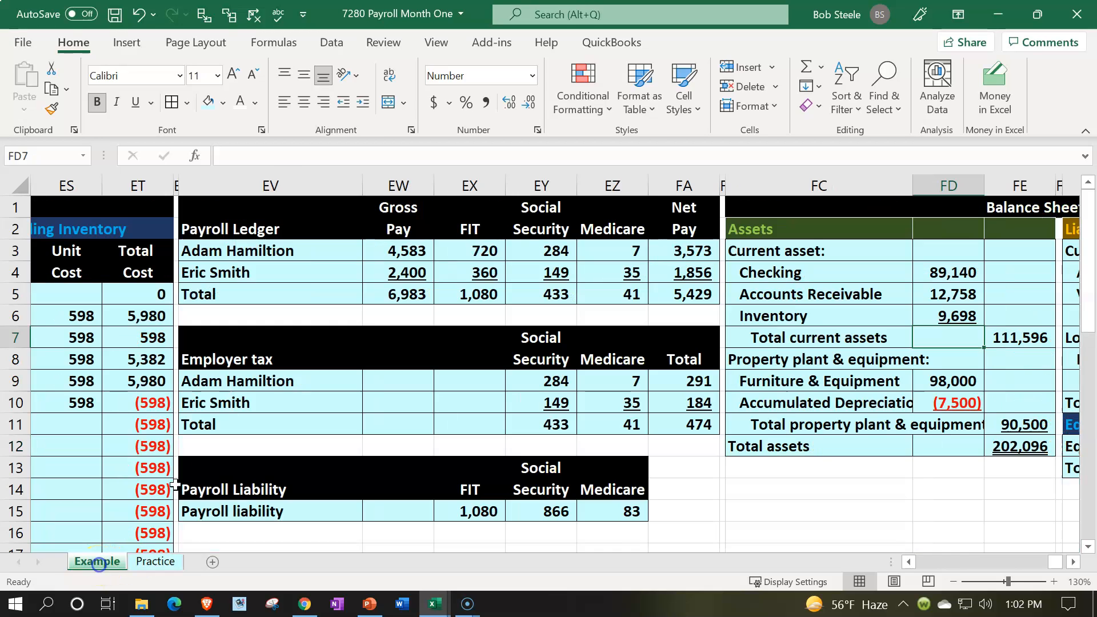
drag(1047, 565, 881, 566)
scroll(328, 425, down, 2)
scroll(327, 425, down, 1)
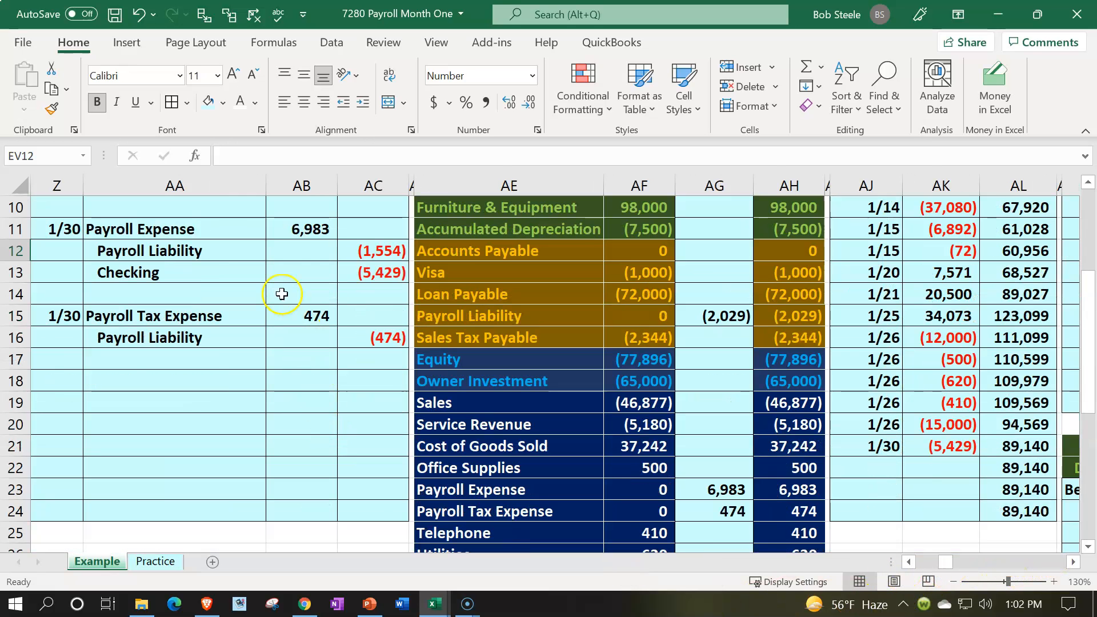
drag(188, 229, 354, 339)
scroll(367, 310, up, 3)
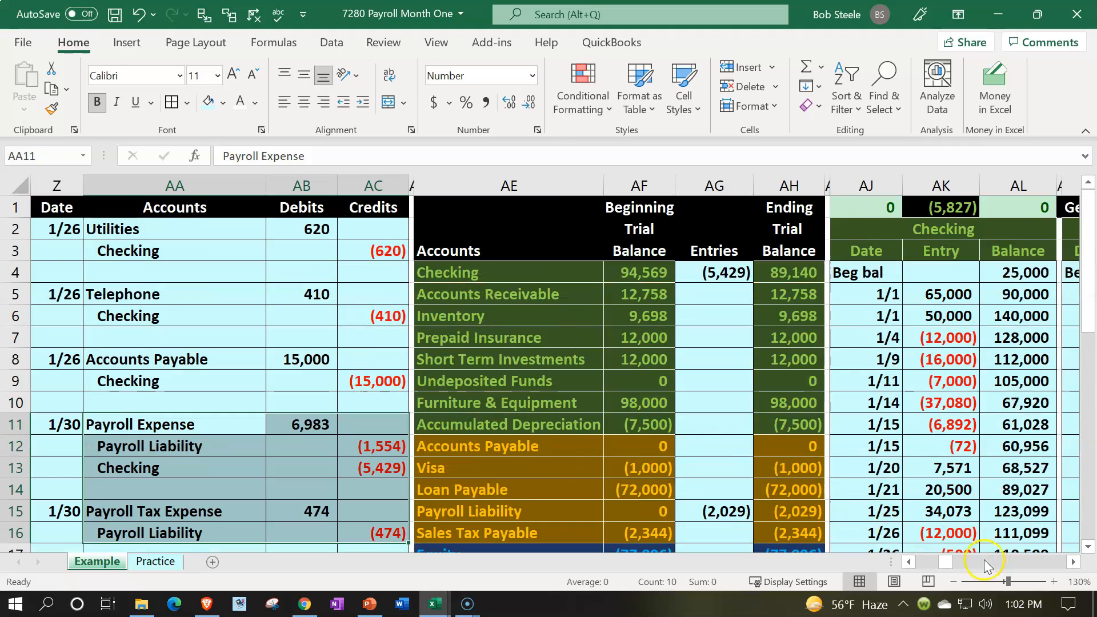
drag(946, 565, 1052, 562)
click(568, 372)
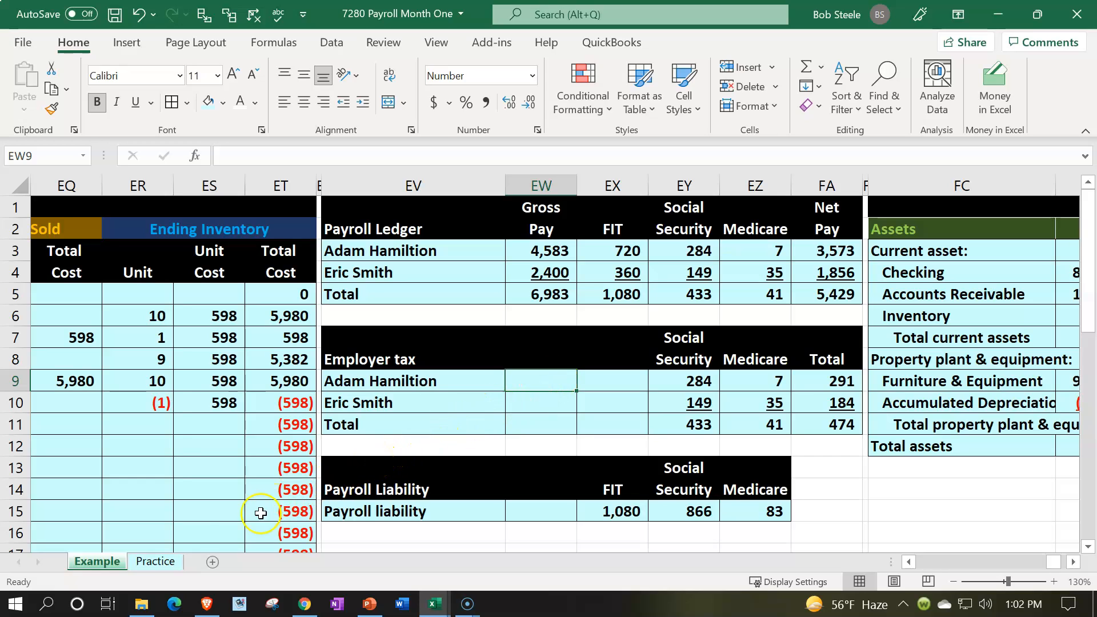
- Hide columns A through Y on the Practice sheet
click(164, 562)
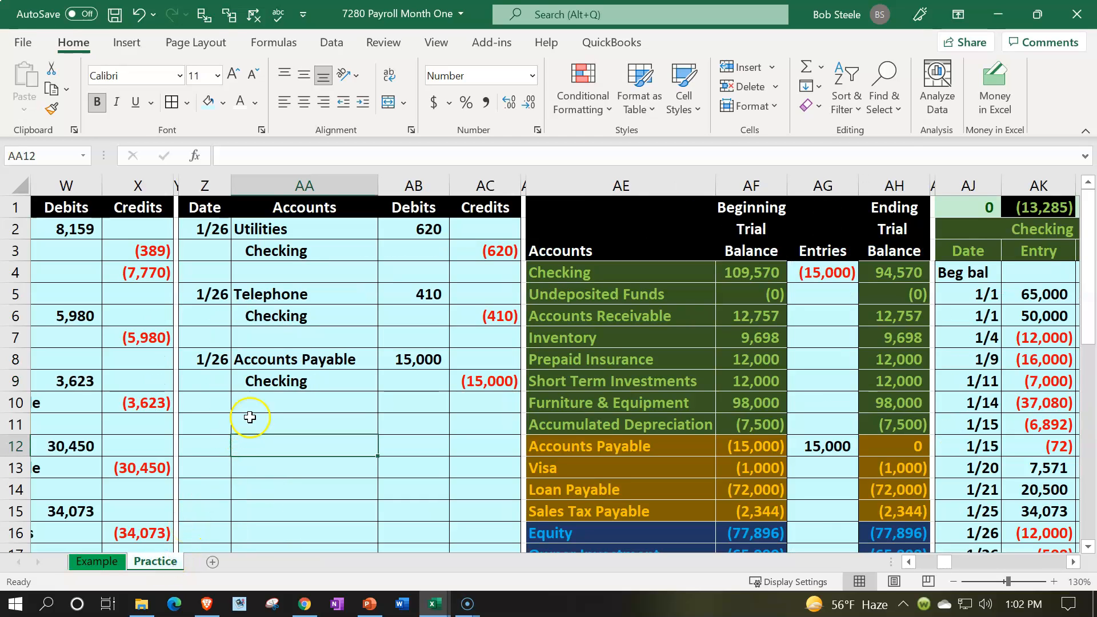
click(250, 379)
key(Left)
key(Left)
key(Left)
key(Left)
key(Left)
key(Left)
key(Left)
key(Left)
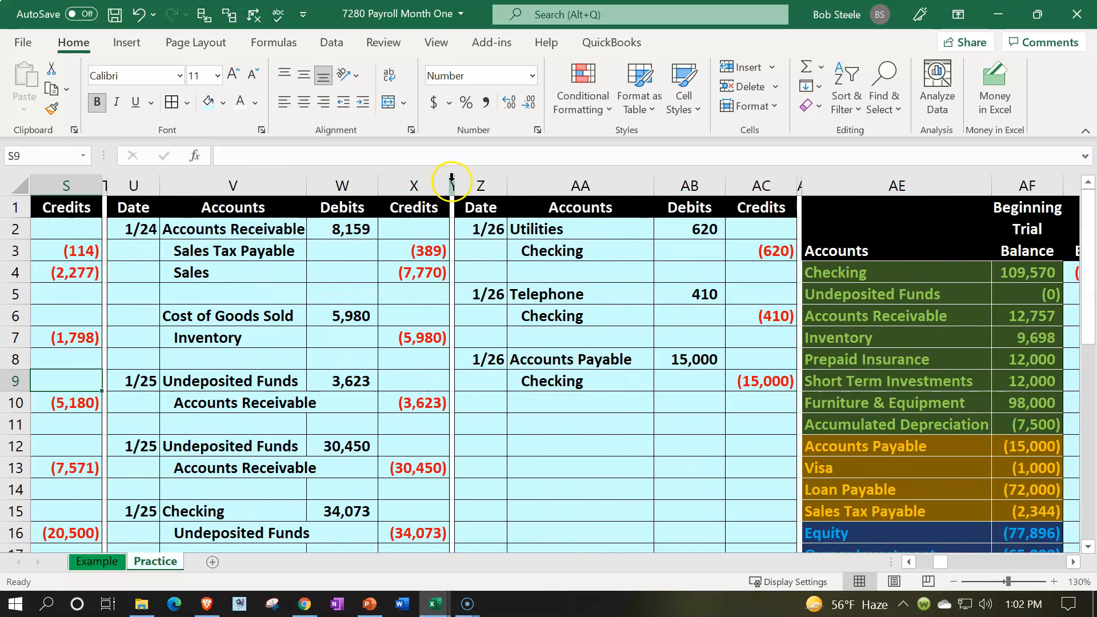
drag(451, 182, 17, 189)
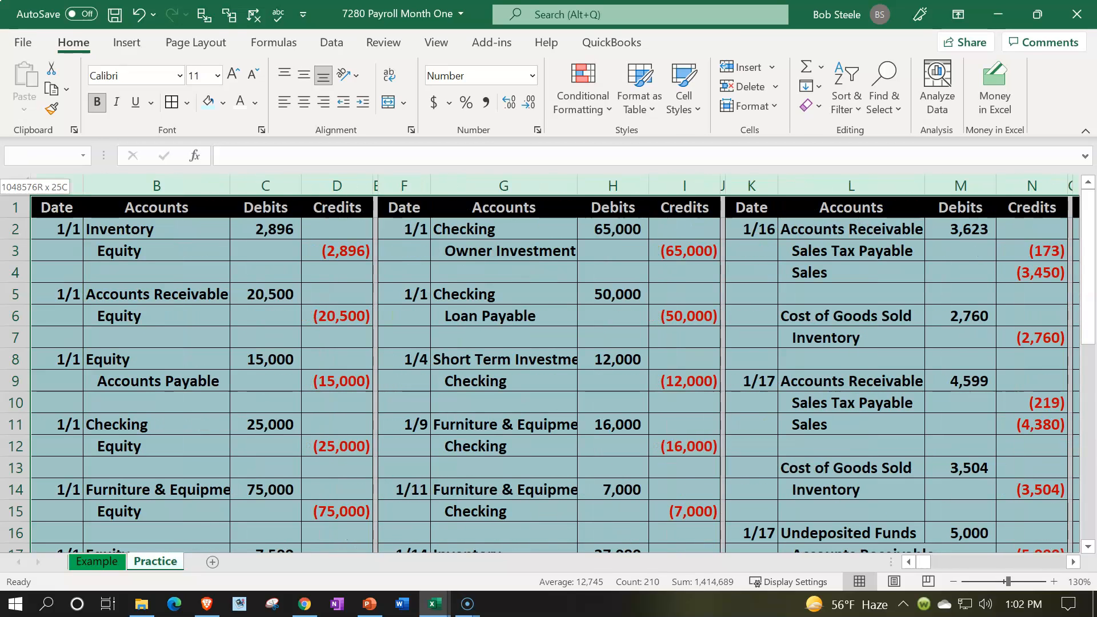
right_click(125, 274)
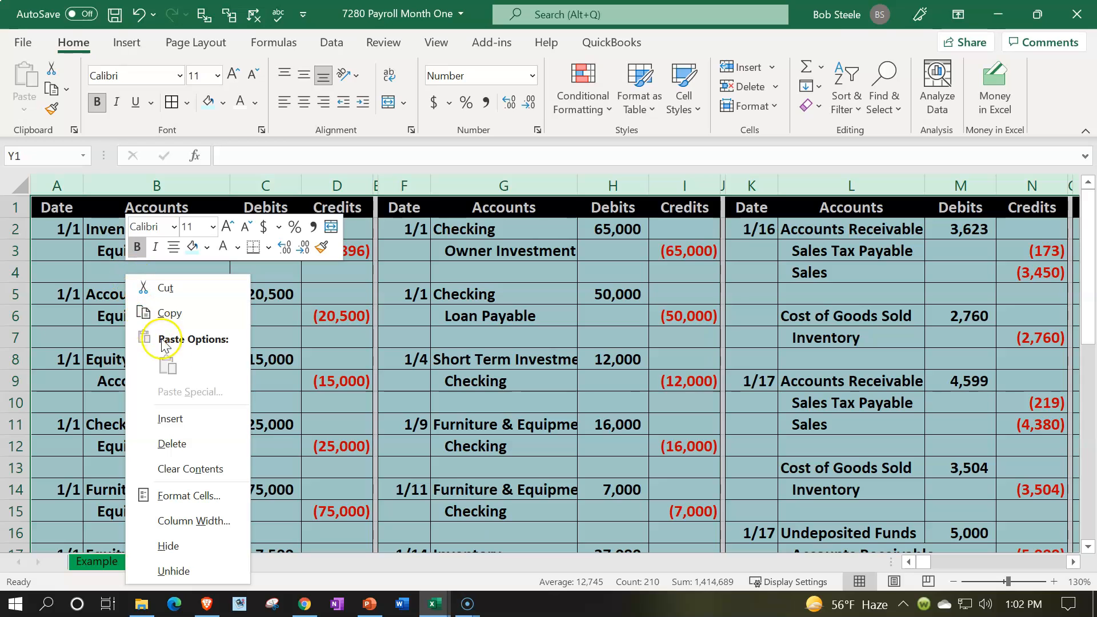
click(168, 546)
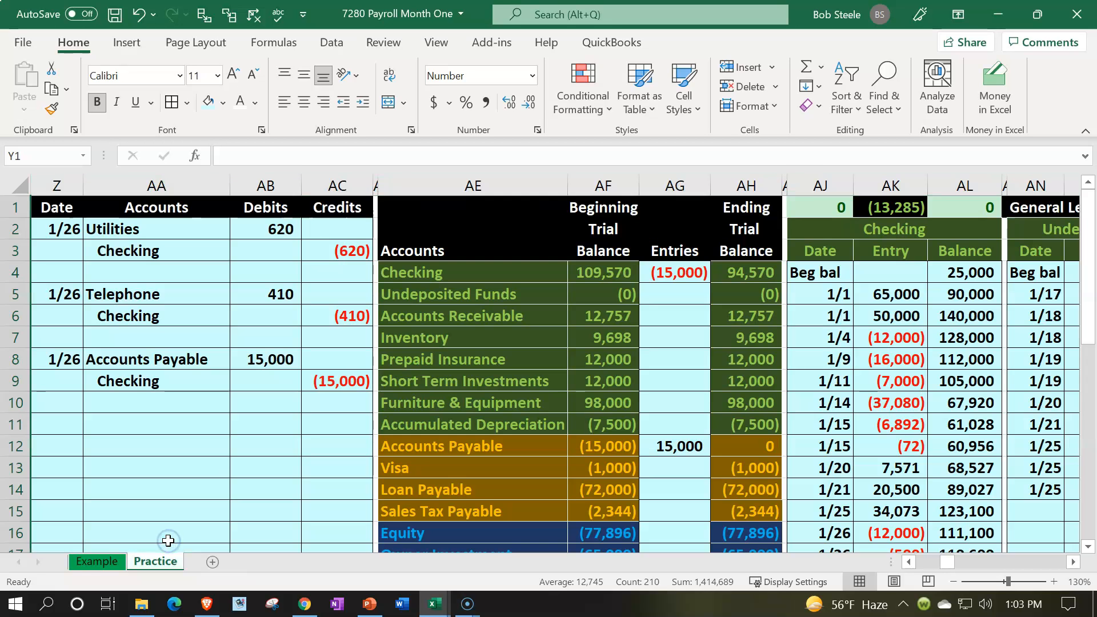
- Copy the ending trial balances in AH4:AH23 and paste them as values into the beginning trial balance column from AF4
drag(743, 273, 739, 490)
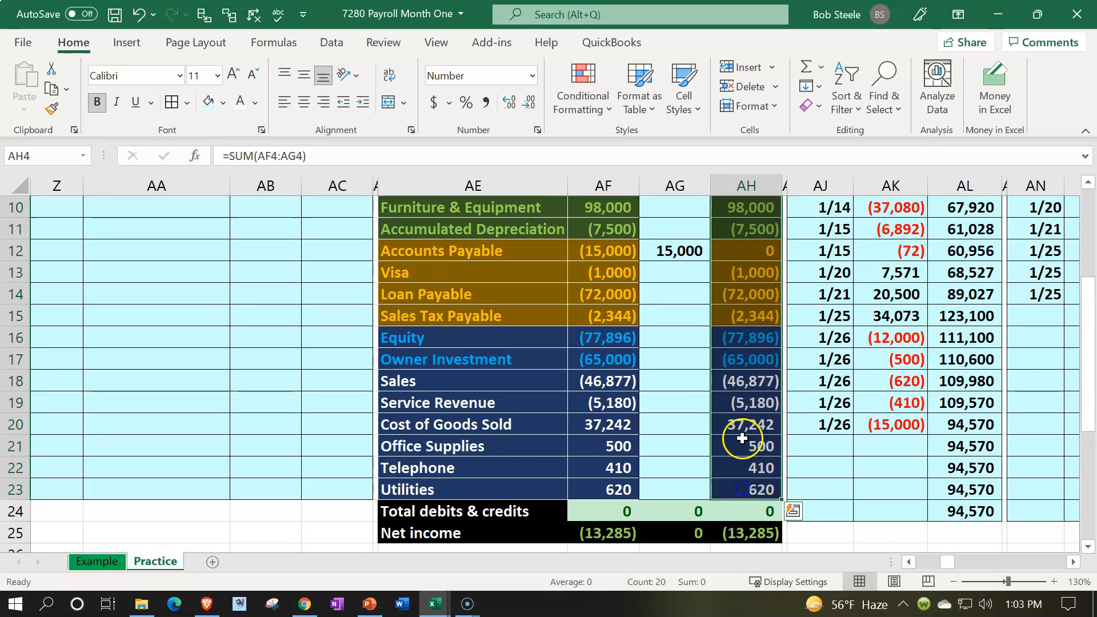
right_click(742, 428)
click(786, 134)
scroll(661, 295, up, 3)
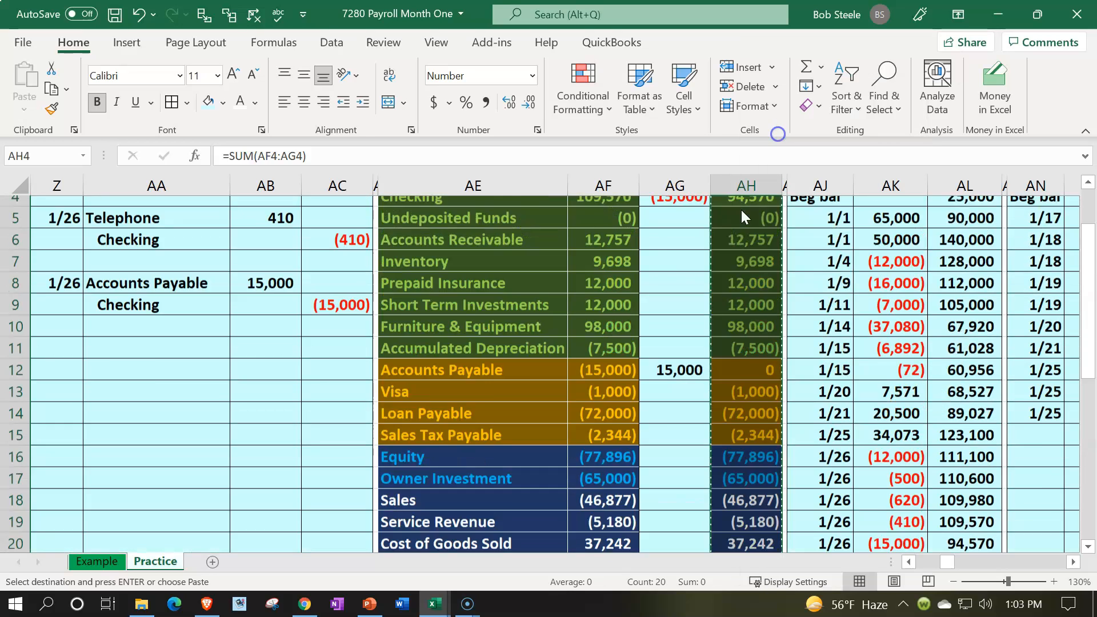
click(597, 271)
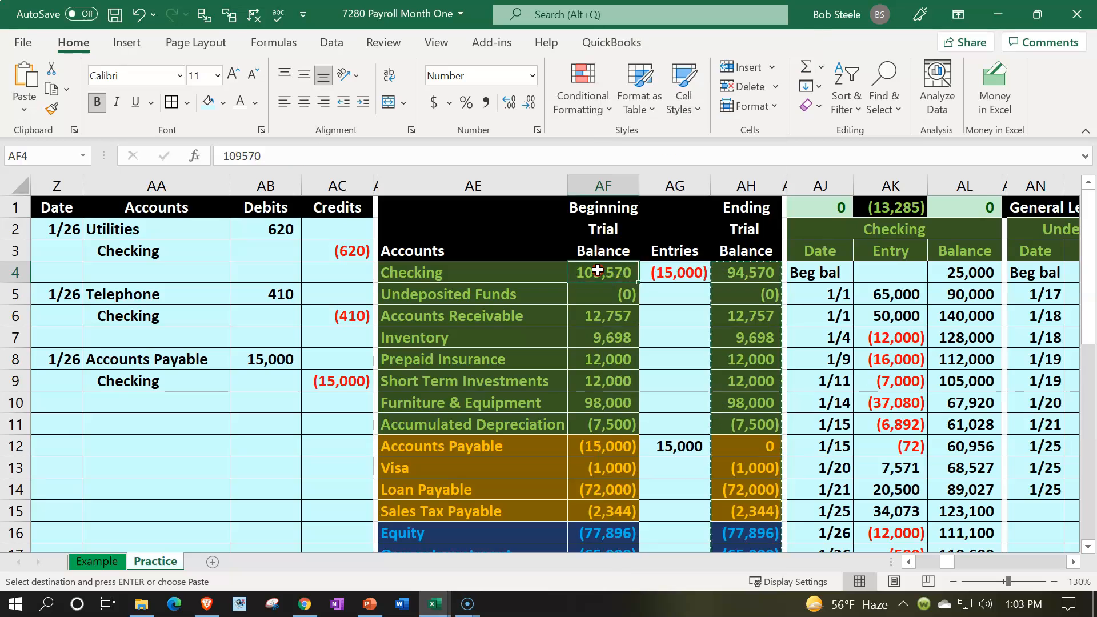
right_click(597, 269)
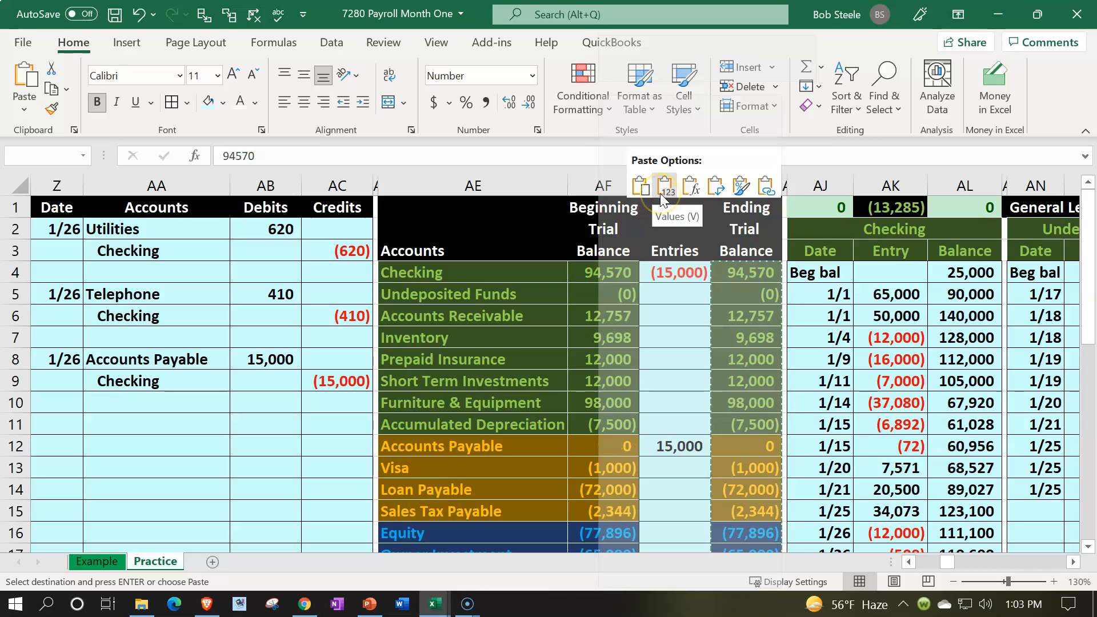
click(660, 193)
- Clear the trial balance Entries column from AG4 to AG23
drag(680, 273, 689, 479)
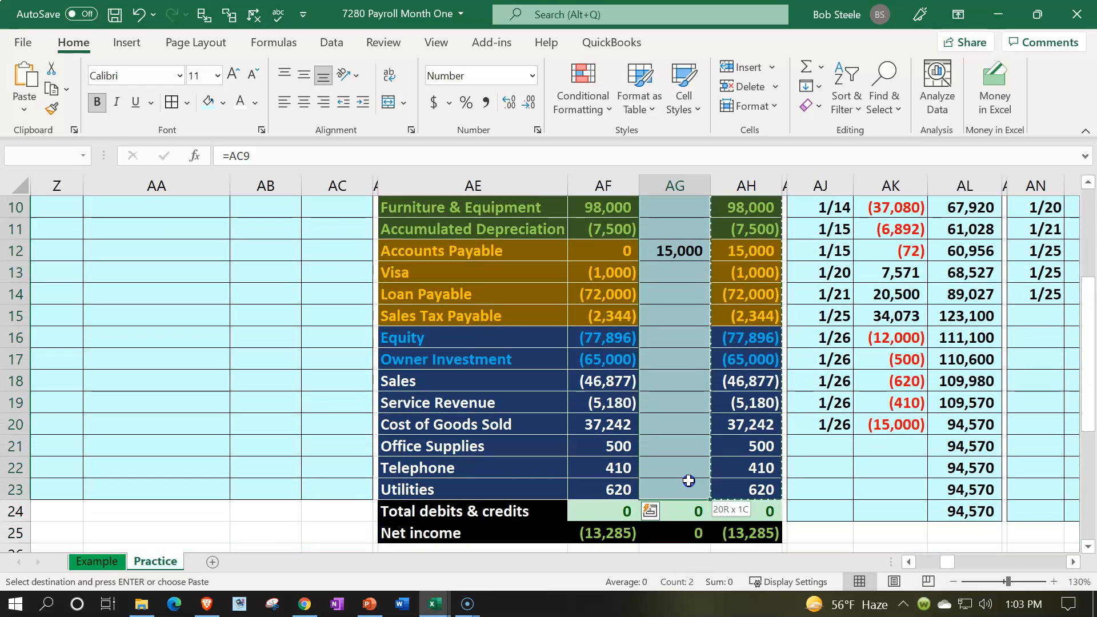
scroll(689, 480, up, 3)
key(Delete)
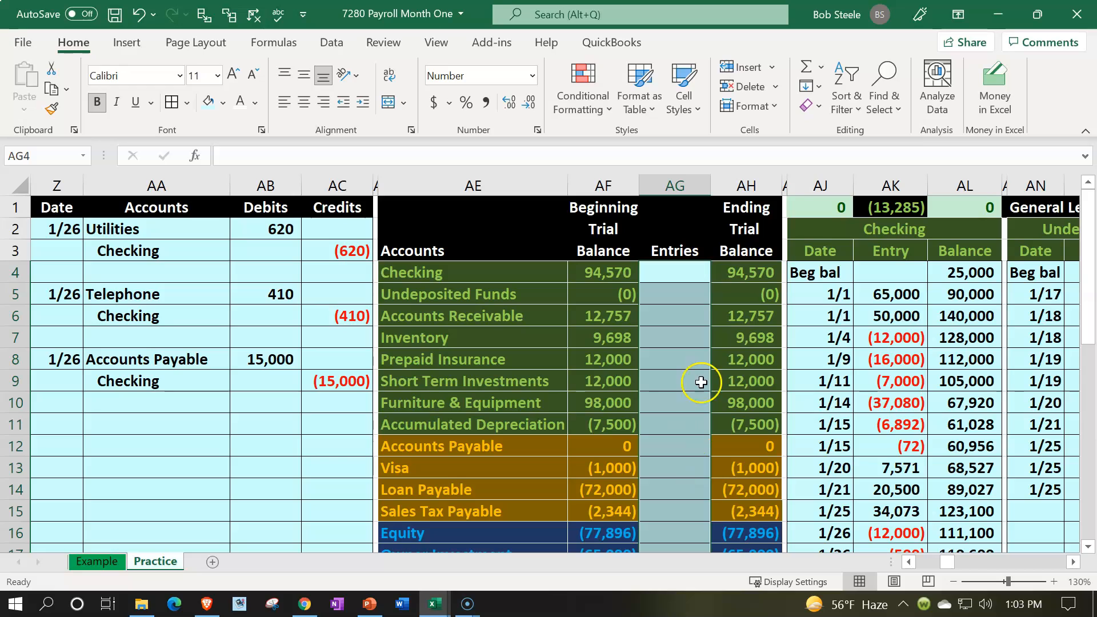
click(745, 273)
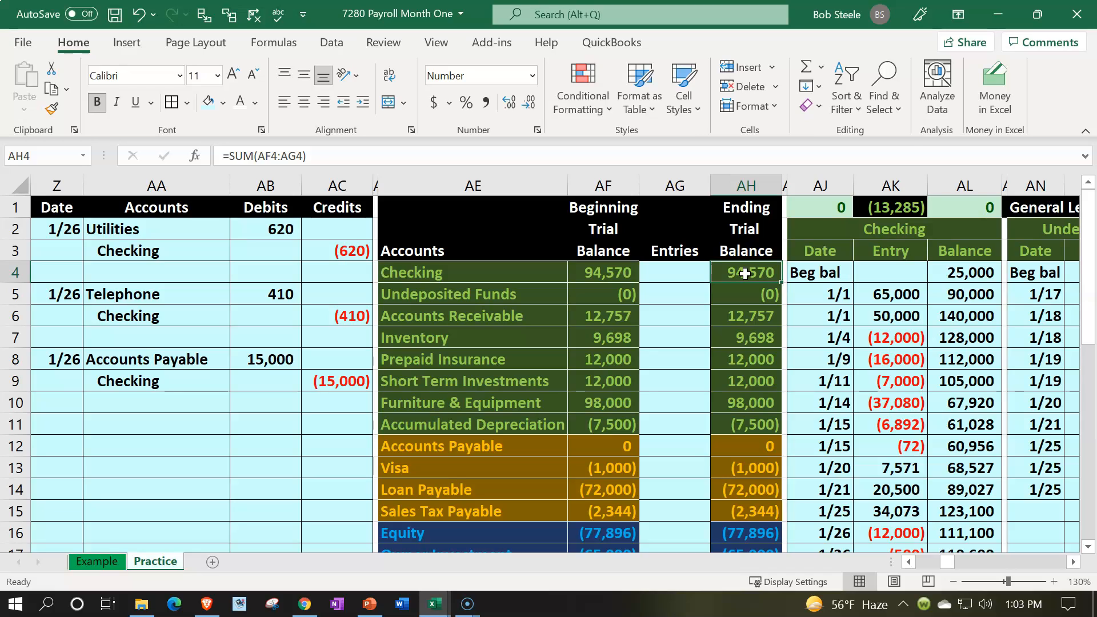
- Insert nine columns at EQ:EY, between the last inventory subsidiary ledger and the balance sheet
click(799, 330)
key(Right)
key(Right)
key(Right)
key(Right)
key(Right)
key(Right)
key(Right)
key(Right)
key(Right)
key(Right)
key(Right)
key(Right)
key(Right)
key(Right)
key(Right)
key(Right)
key(Right)
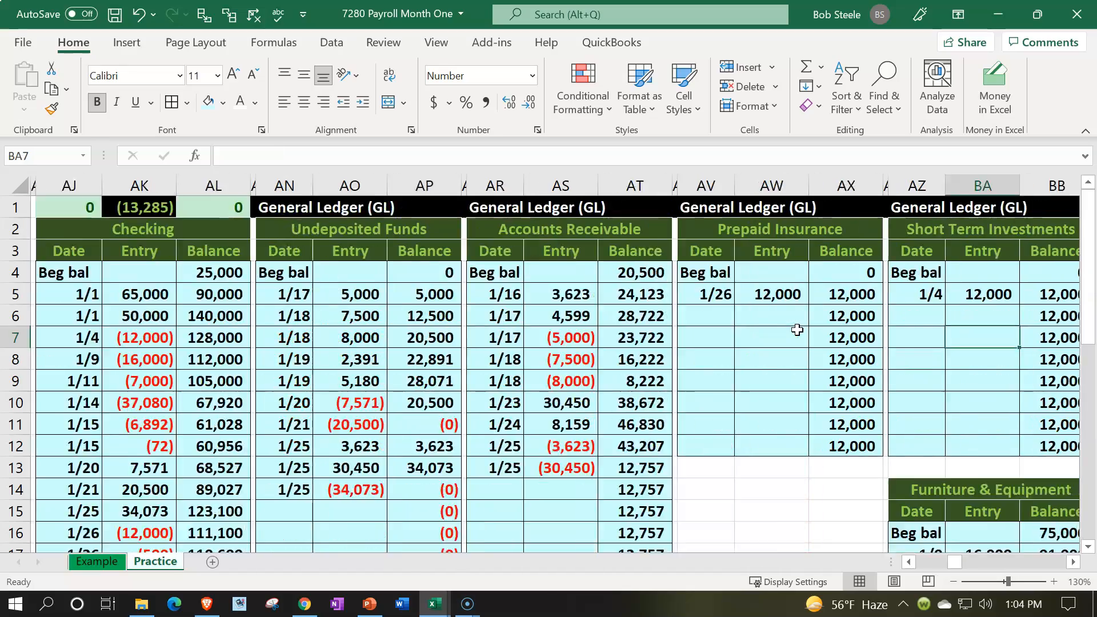
key(Right)
key(Right)
key(Right)
key(Right)
key(Right)
key(Right)
key(Right)
key(Right)
key(Right)
key(Right)
key(Right)
key(Right)
key(Right)
key(Right)
key(Right)
key(Right)
key(Right)
key(Right)
key(Right)
key(Right)
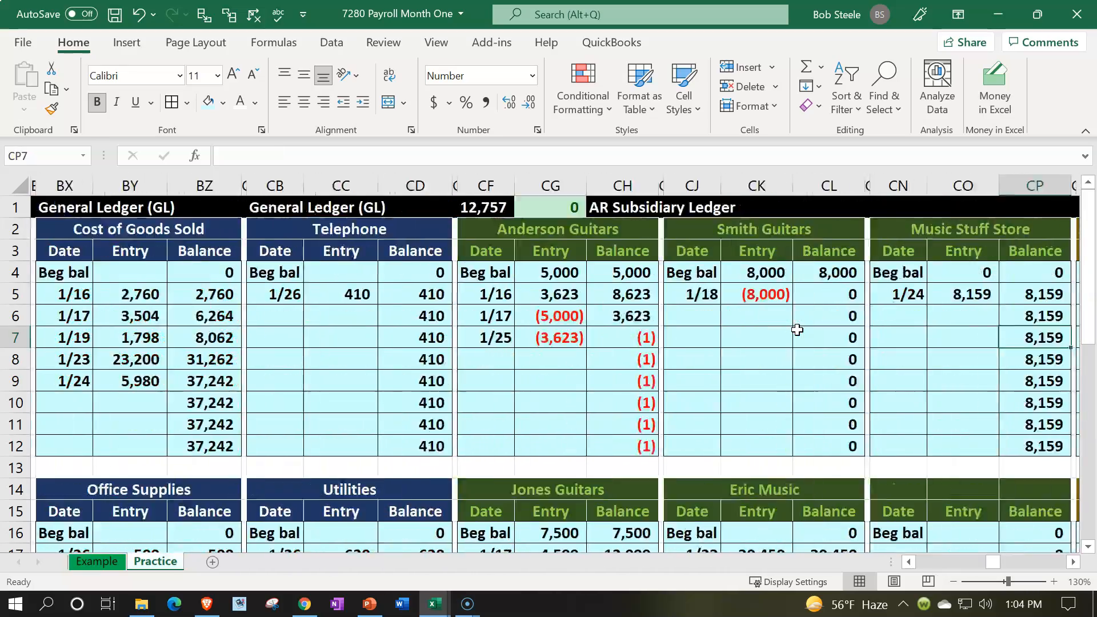
key(Right)
key(Right)
key(Right)
key(Right)
key(Right)
key(Right)
key(Right)
key(Right)
key(Right)
key(Right)
key(Right)
key(Right)
key(Right)
key(Right)
key(Right)
key(Right)
key(Right)
key(Right)
key(Right)
key(Right)
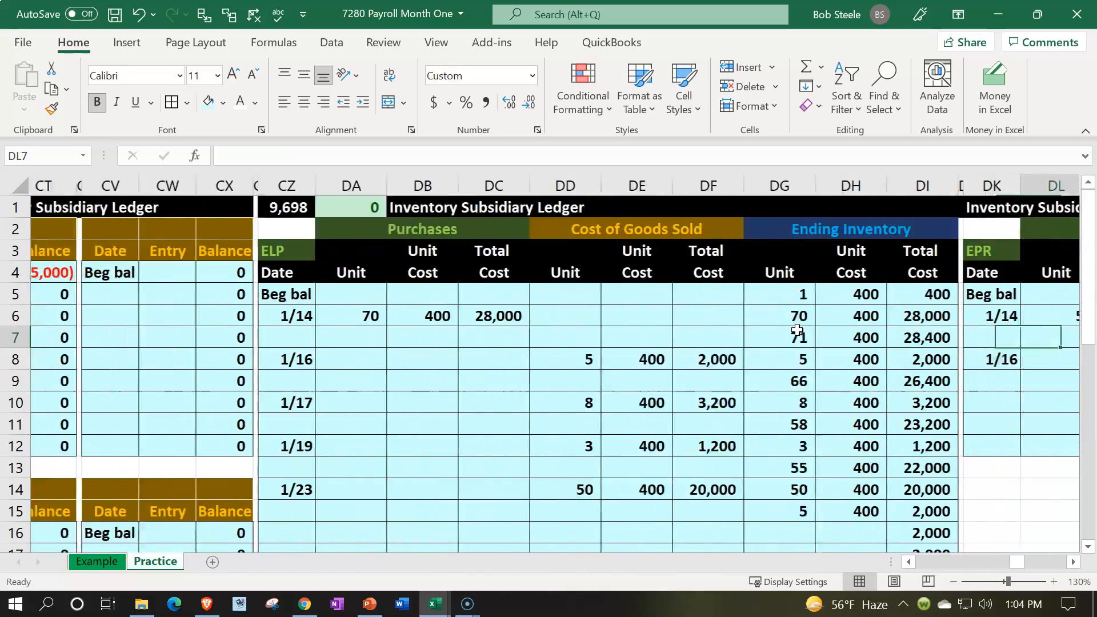
key(Right)
key(Right)
key(Right)
key(Right)
key(Right)
key(Right)
key(Right)
key(Right)
key(Right)
key(Right)
key(Right)
key(Right)
key(Right)
key(Right)
key(Right)
key(Right)
key(Right)
key(Right)
key(Right)
key(Right)
key(Right)
key(Right)
key(Right)
key(Right)
key(Right)
key(Right)
key(Right)
key(Right)
key(Right)
key(Right)
key(Right)
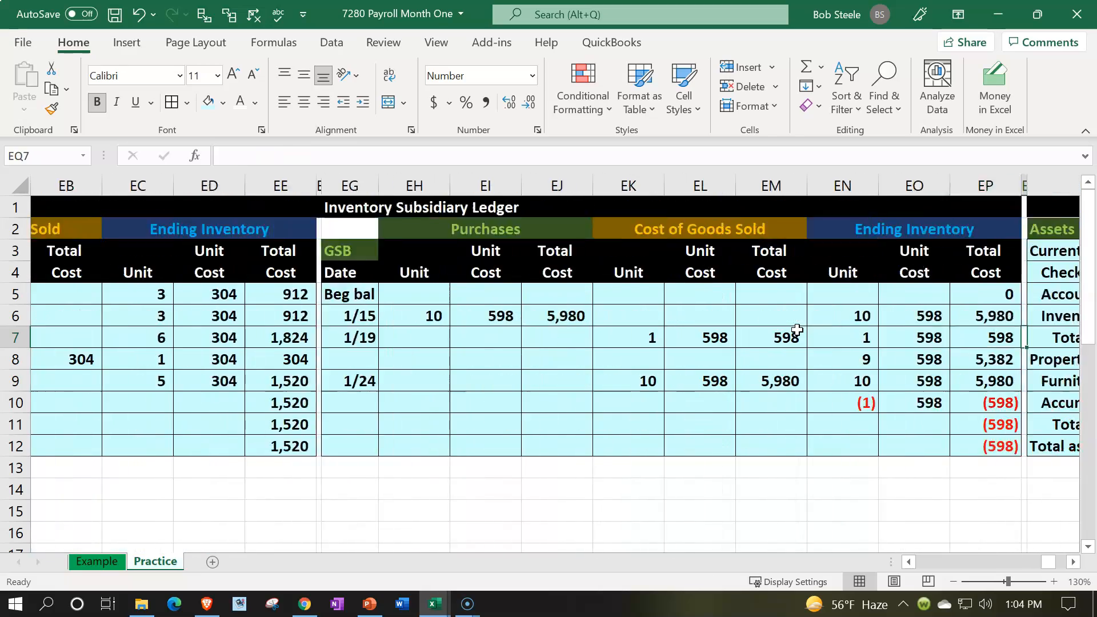
key(Right)
key(Right)
key(Right)
key(Right)
key(Right)
key(Right)
key(Right)
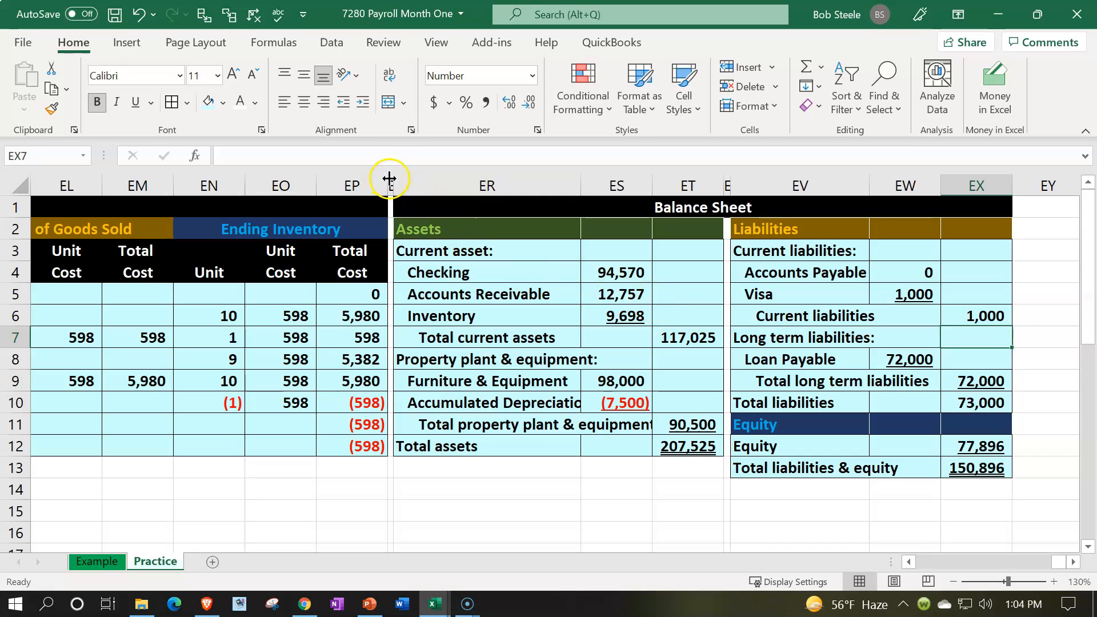
drag(391, 177, 1049, 186)
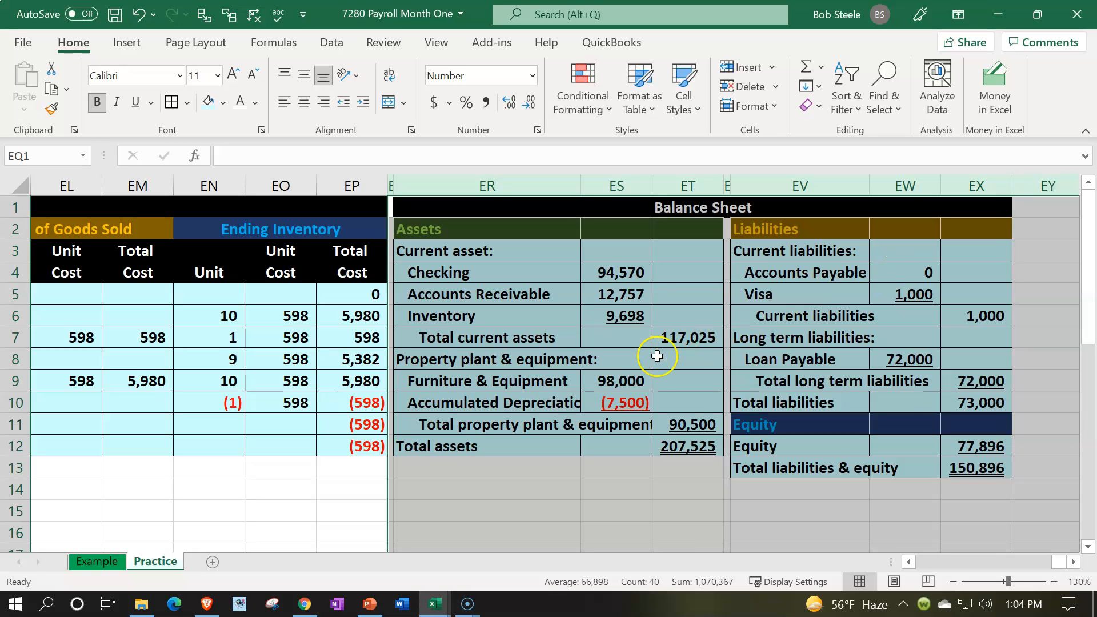
right_click(657, 356)
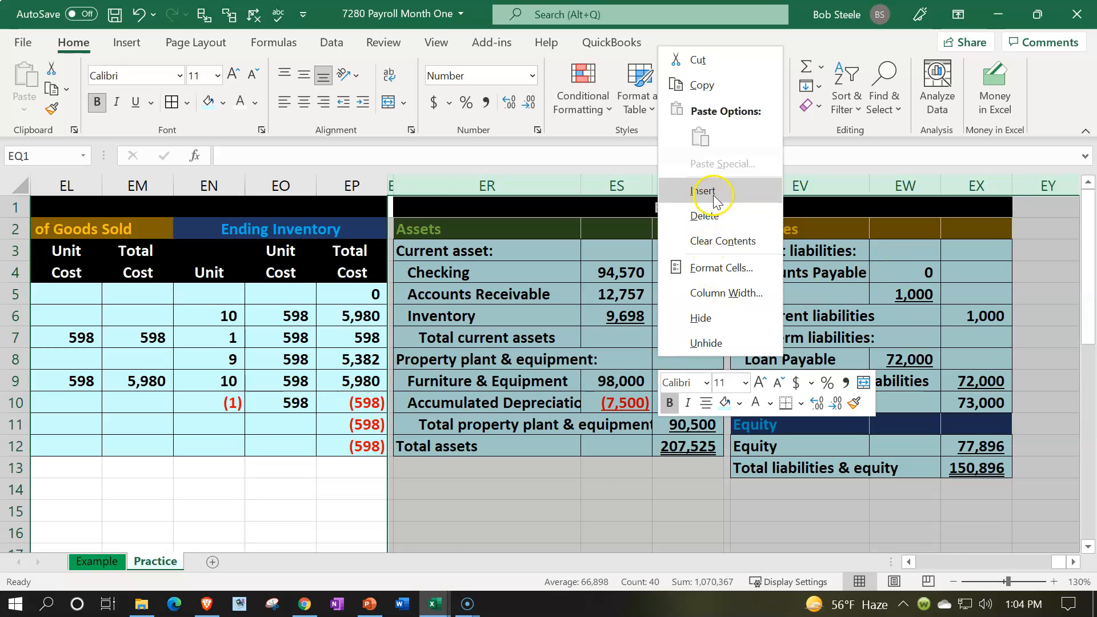
click(713, 190)
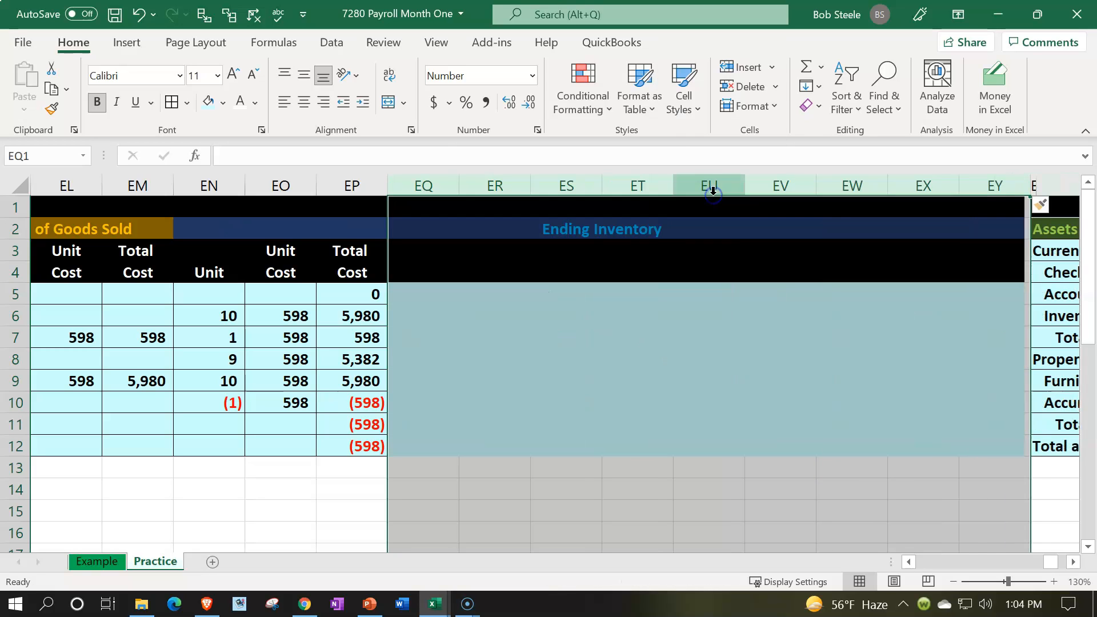
- Clear the inherited formatting from the newly inserted columns EQ:EY
click(1055, 206)
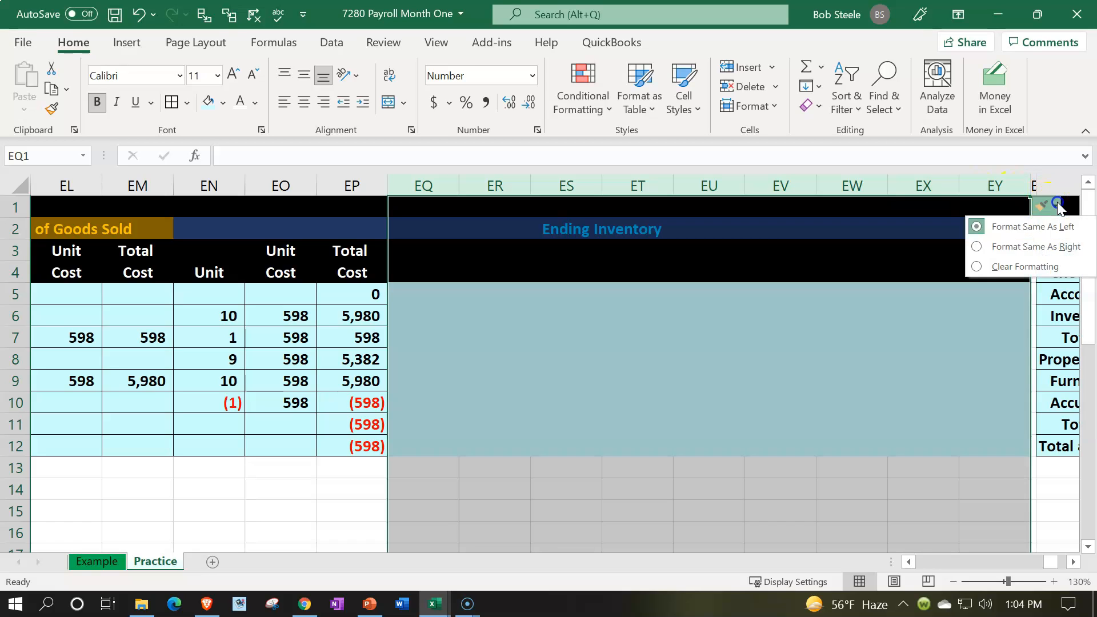
click(1010, 267)
click(898, 324)
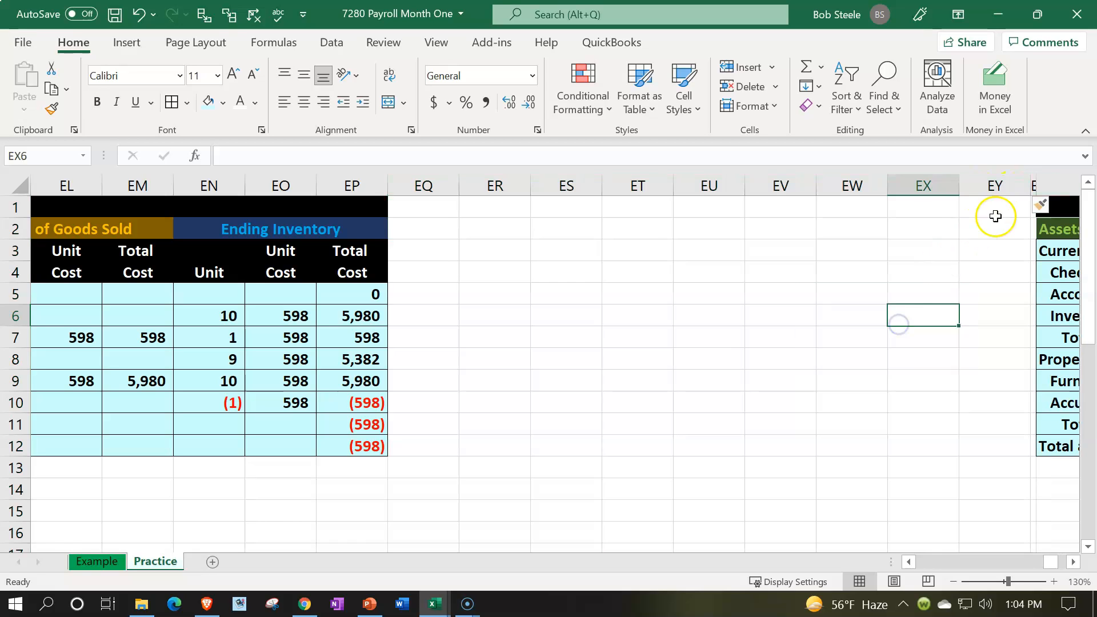
- Copy the format of the narrow spacer column EZ onto column EQ with Format Painter
click(1033, 182)
click(52, 112)
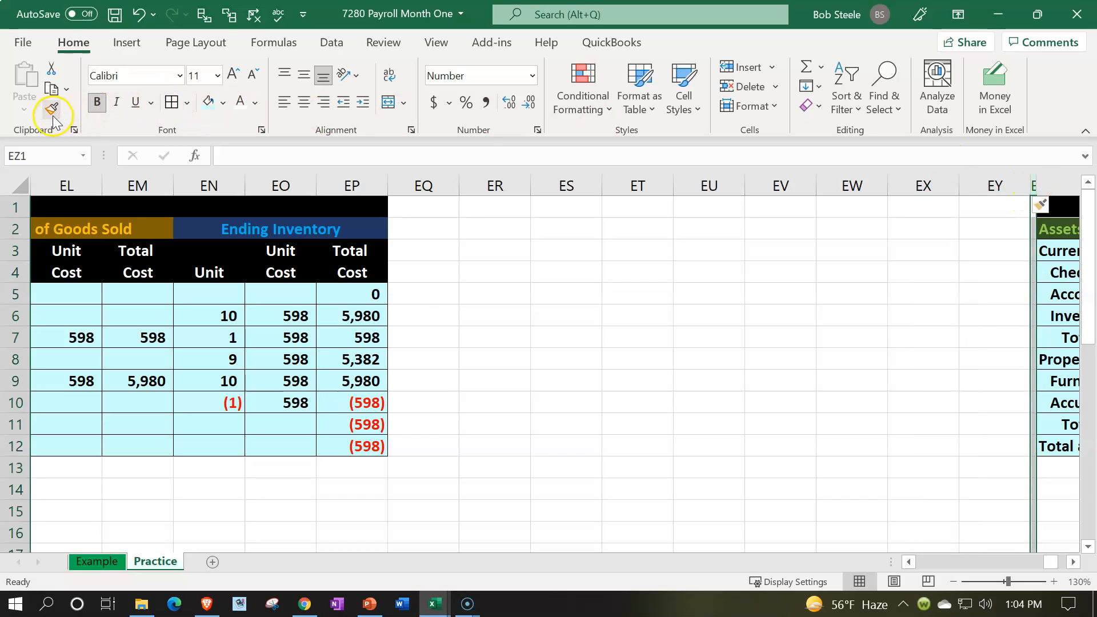
click(401, 186)
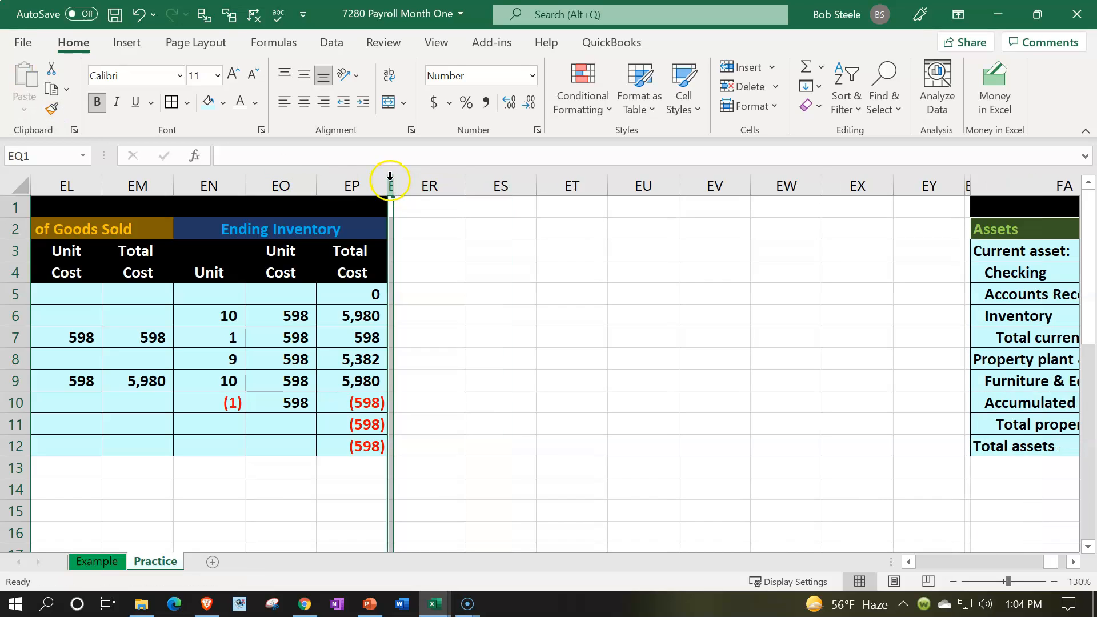
- Format columns EQ:EZ as Currency with no symbol, 0 decimal places and negative numbers in red parentheses
drag(392, 181, 968, 188)
right_click(566, 310)
click(600, 222)
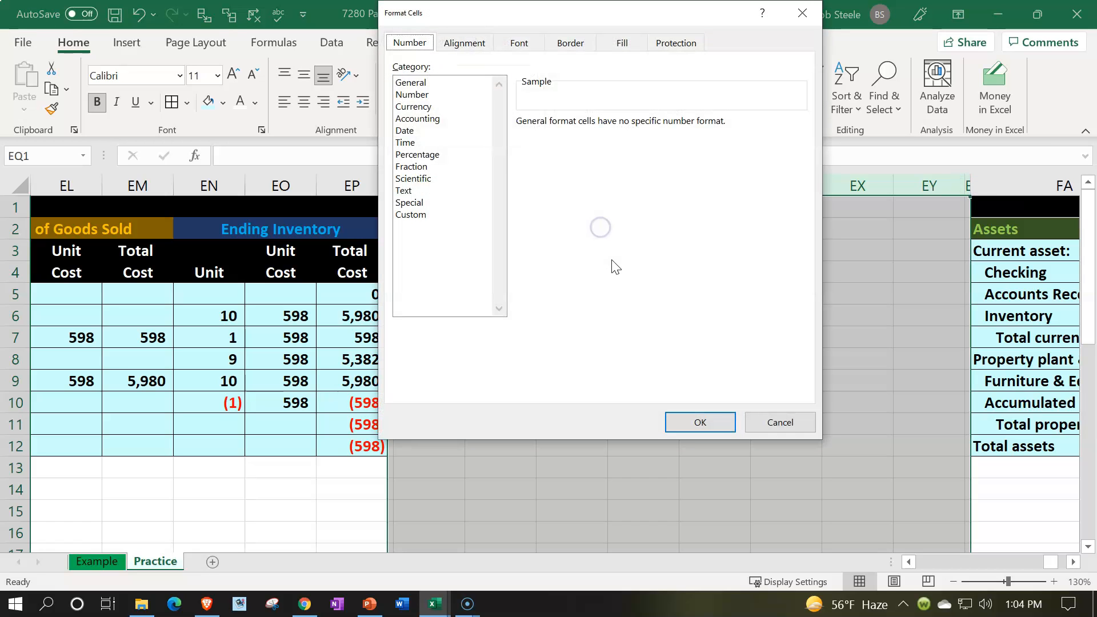
click(413, 106)
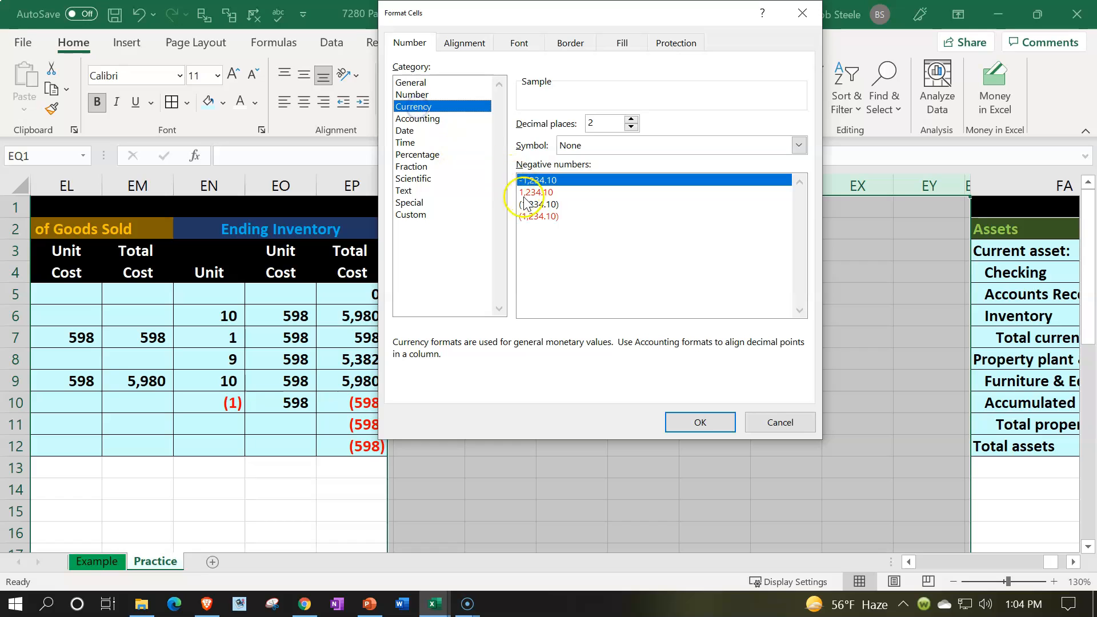
click(531, 216)
click(632, 127)
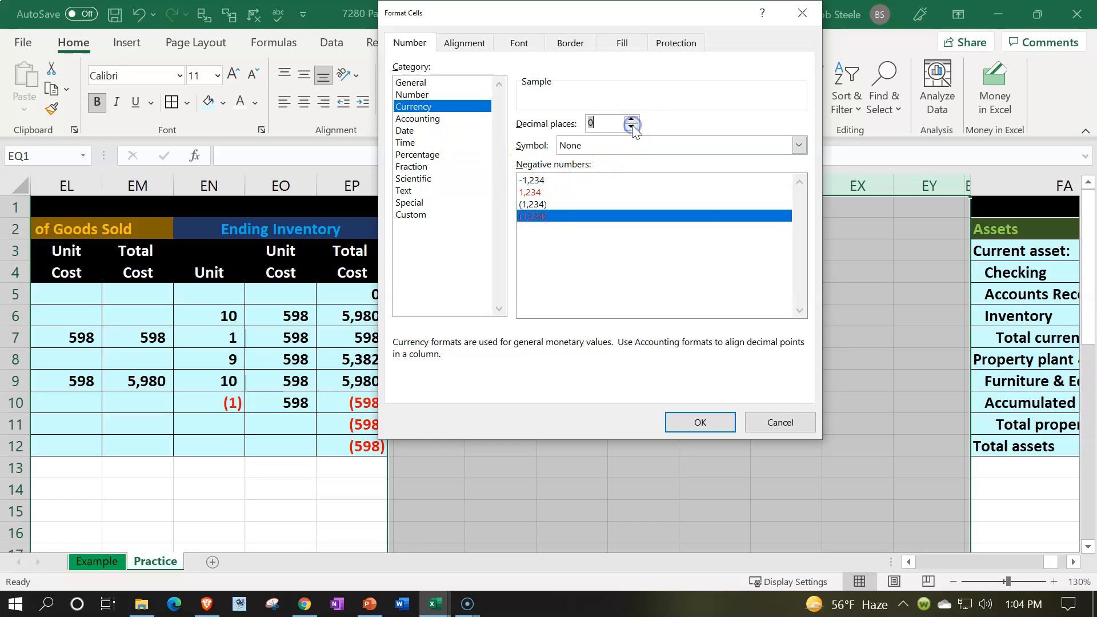
click(698, 421)
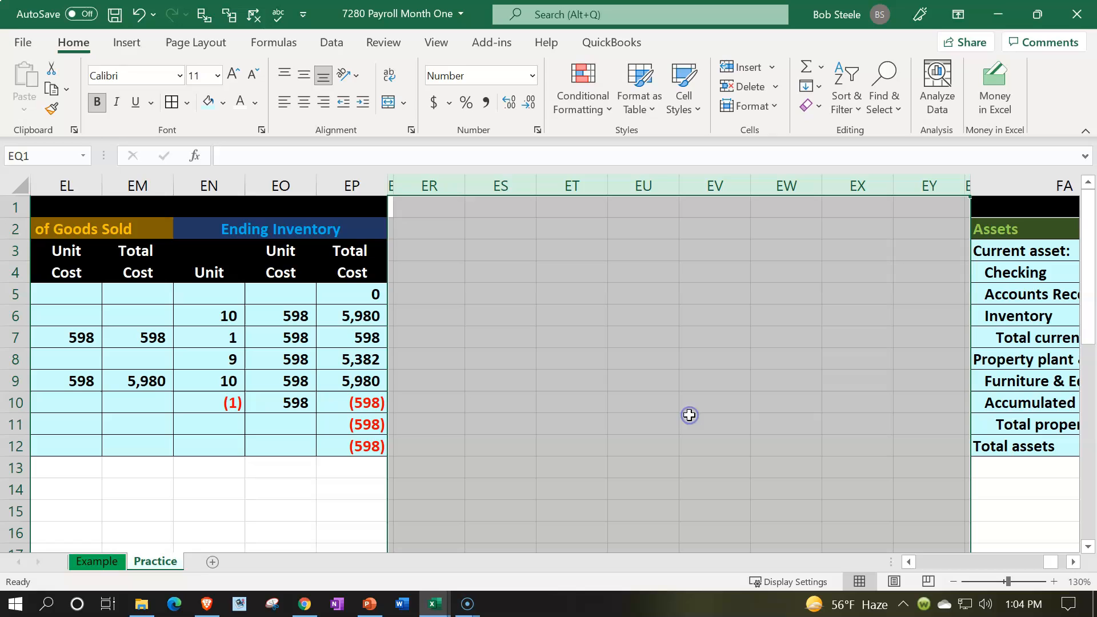
click(495, 398)
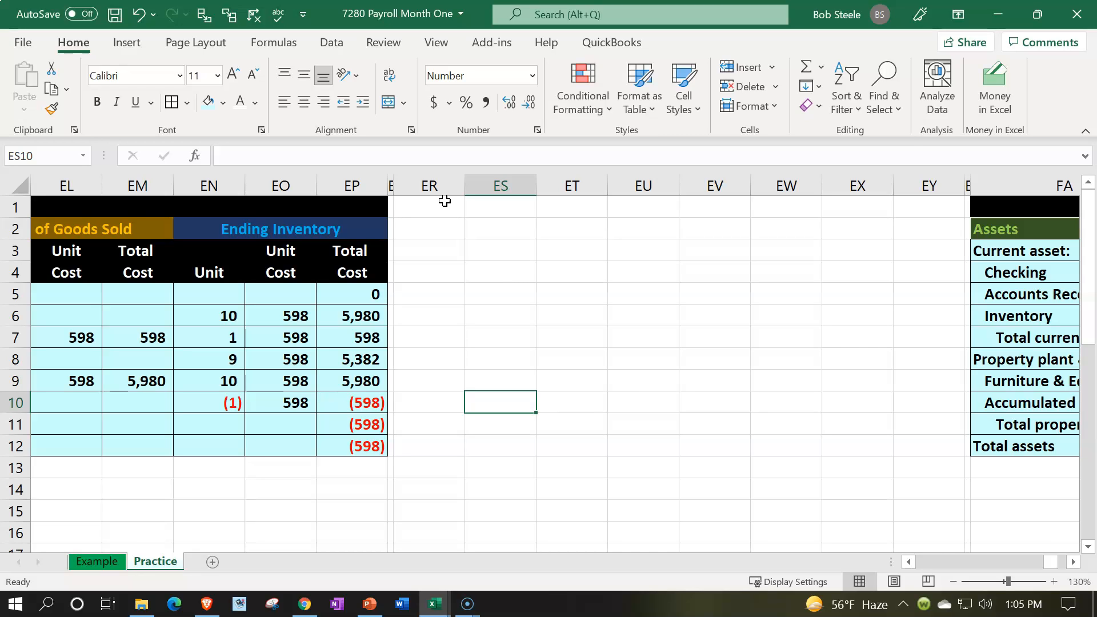
- Widen column ER to roughly double its width and select cell ER2
drag(464, 188, 548, 192)
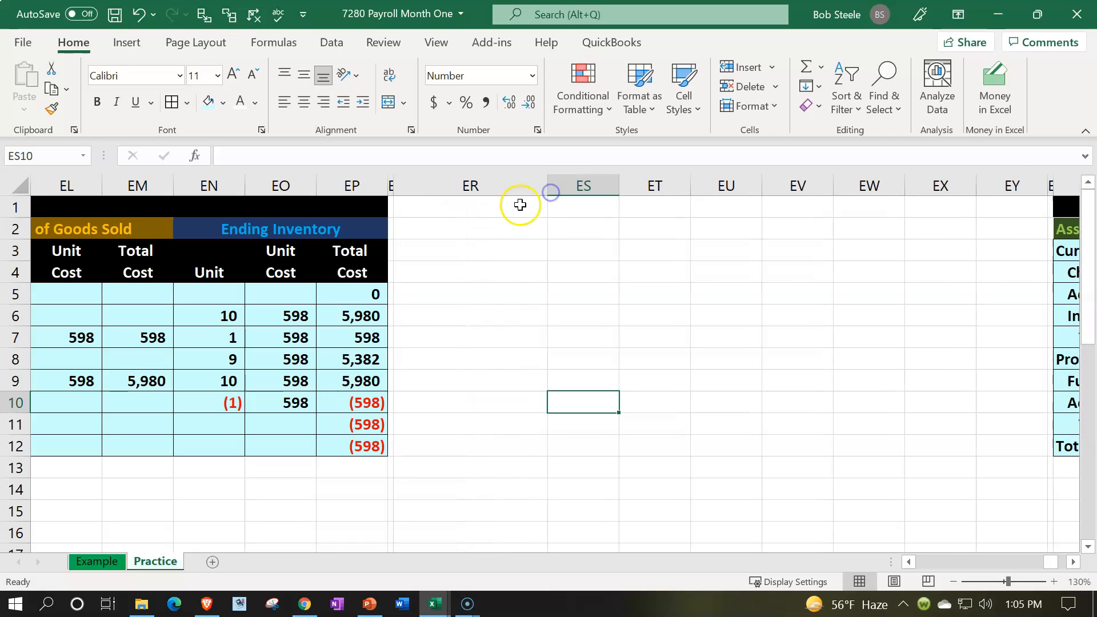
click(497, 210)
key(Down)
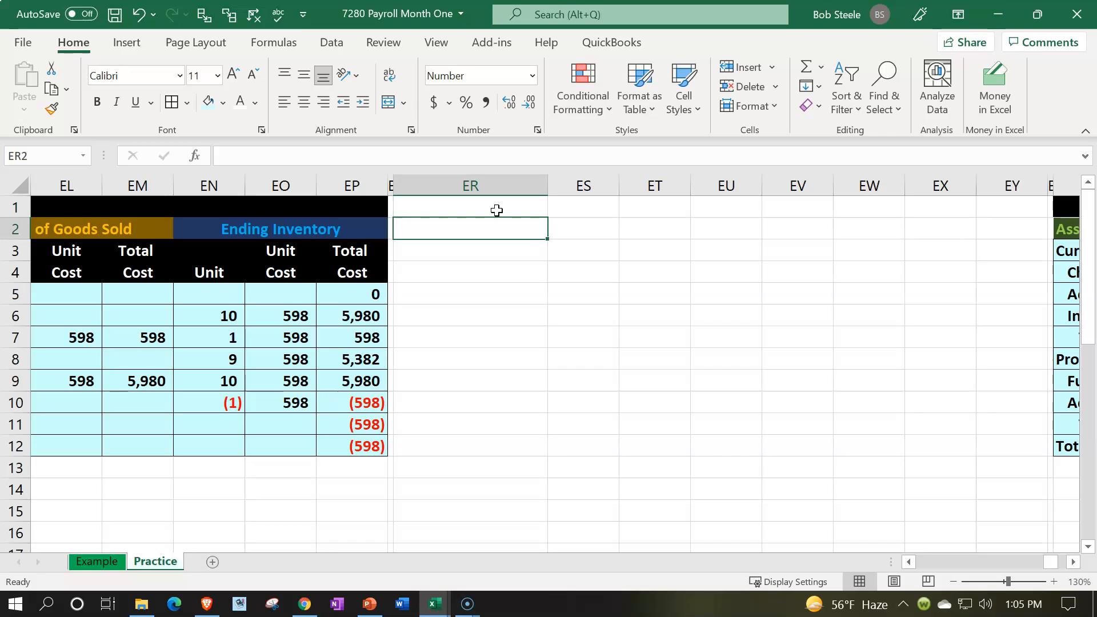
- Enter the title "Paroll Ledger" in ER2 and make columns ER:EY bold
text(Paroll Ledger)
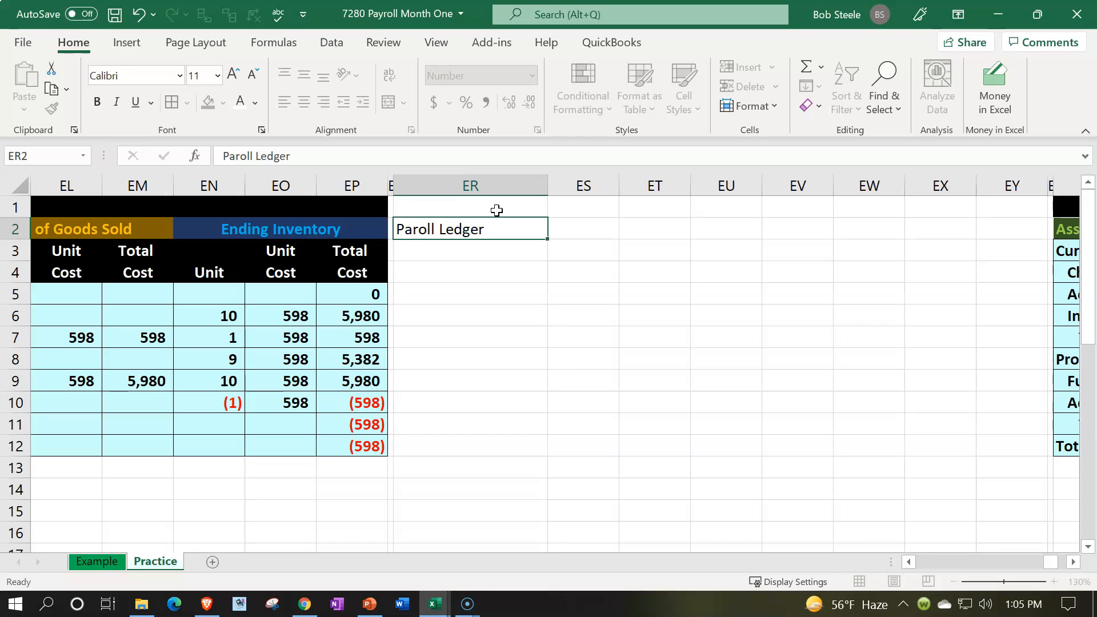
key(Return)
drag(495, 180, 997, 181)
click(98, 102)
click(560, 316)
- Enter the two-line column heading "Gross" in ES1 and "Pay" in ES2
click(584, 212)
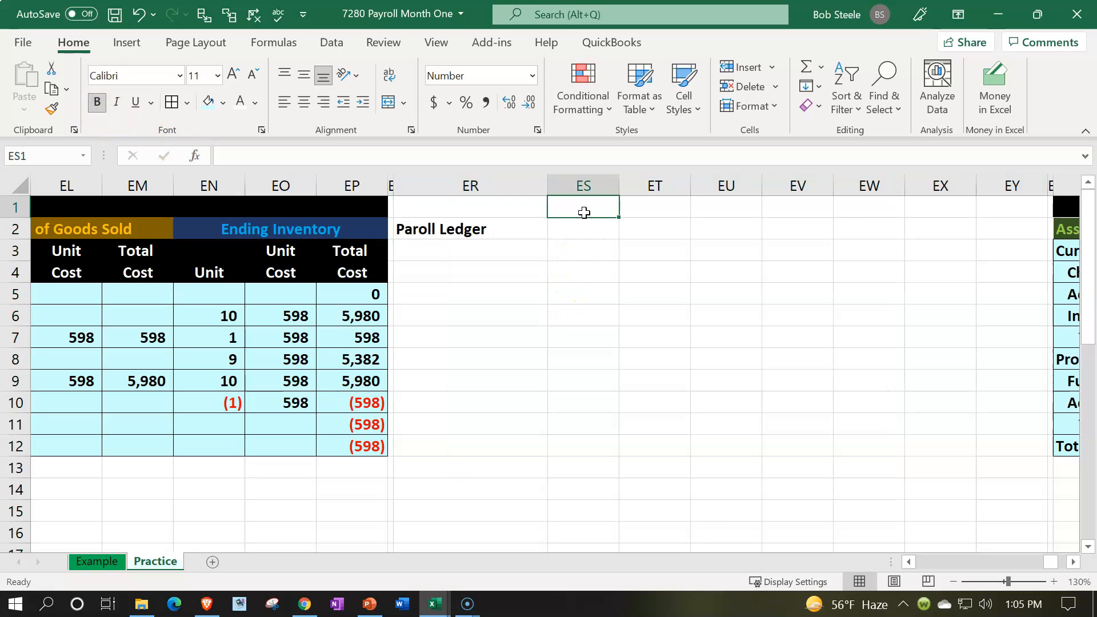
text(Gro)
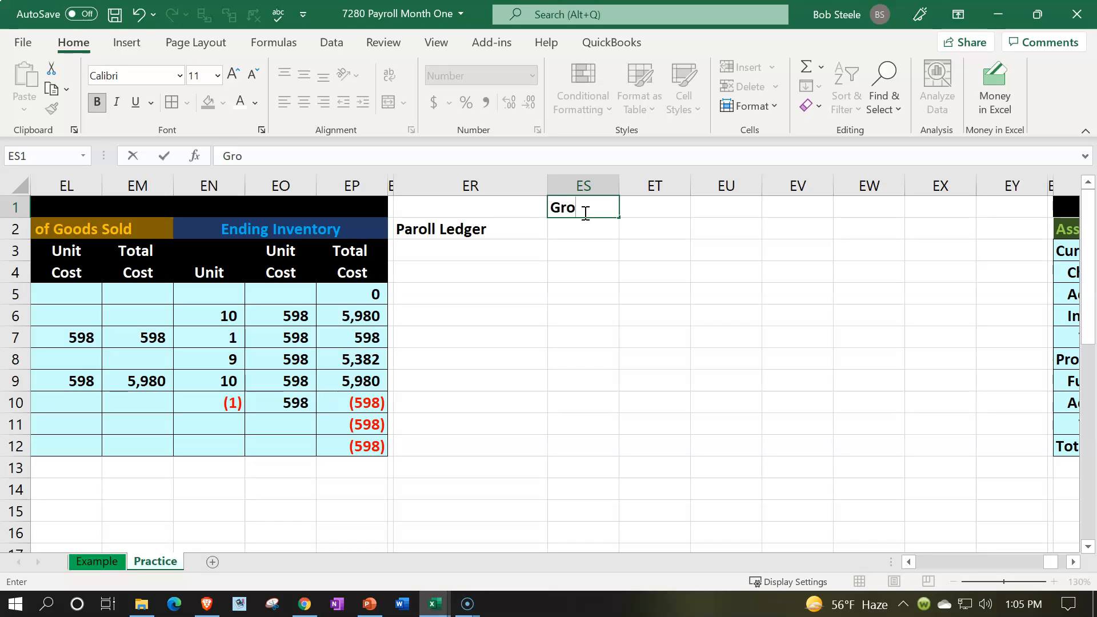
text(ss)
key(Return)
text(Pa)
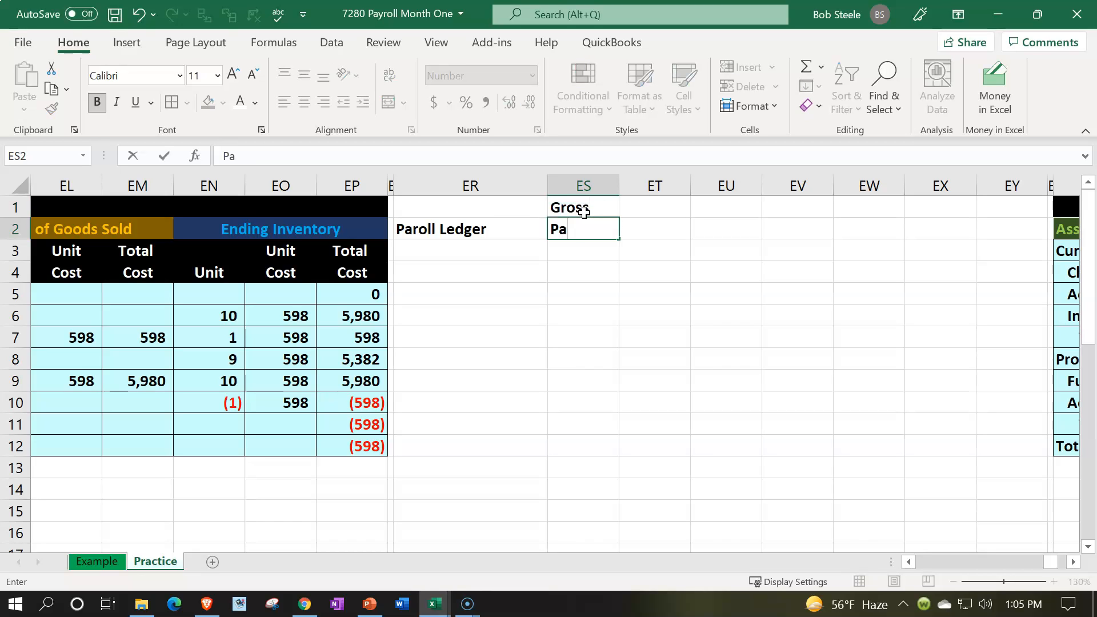
text(y)
key(Tab)
- Enter the column heading "FIT" in ET2, beside the Gross Pay heading
key(Up)
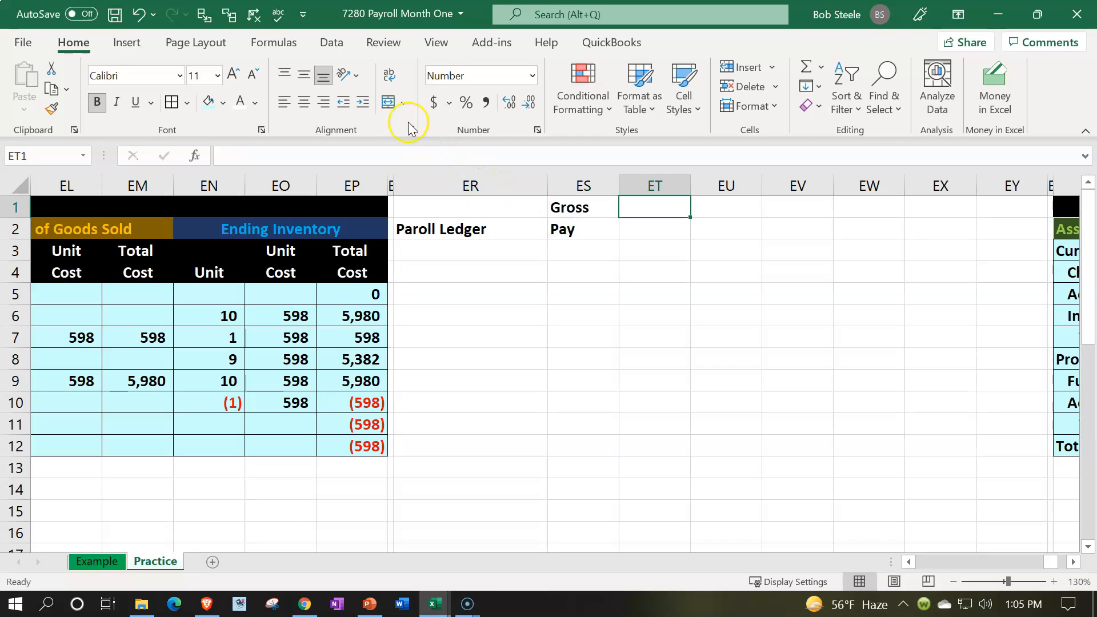
drag(603, 210, 606, 221)
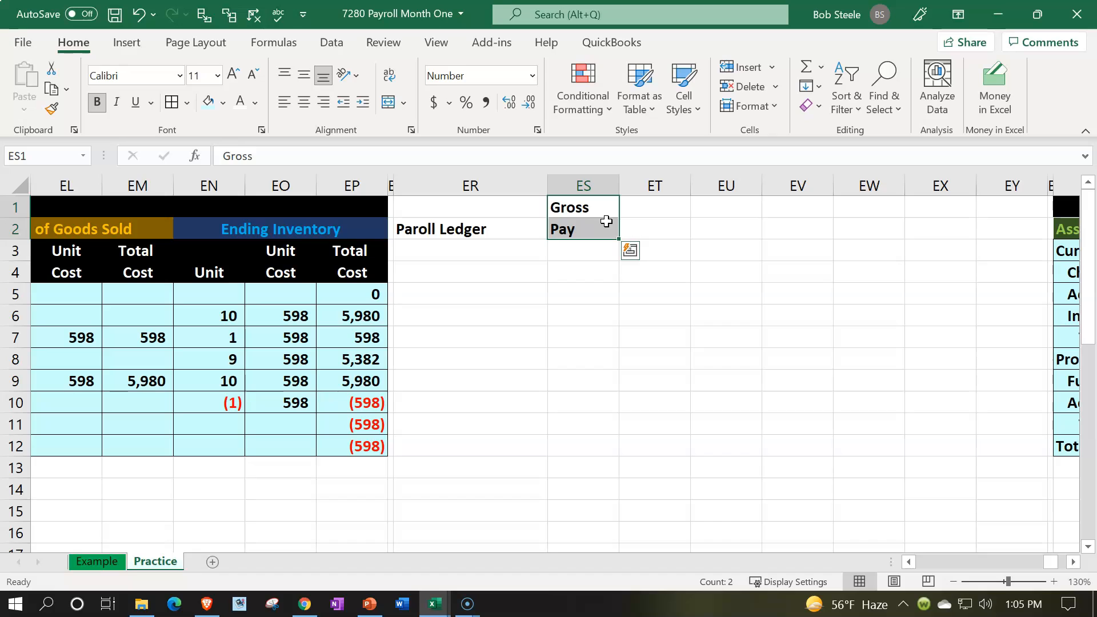
click(632, 216)
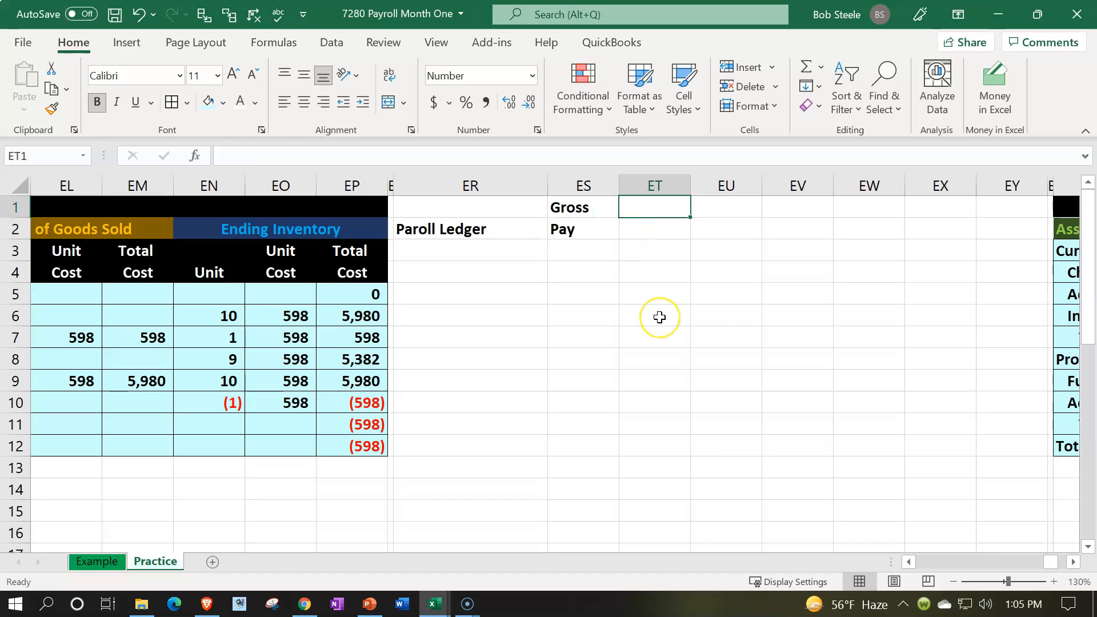
key(Down)
text(FIT)
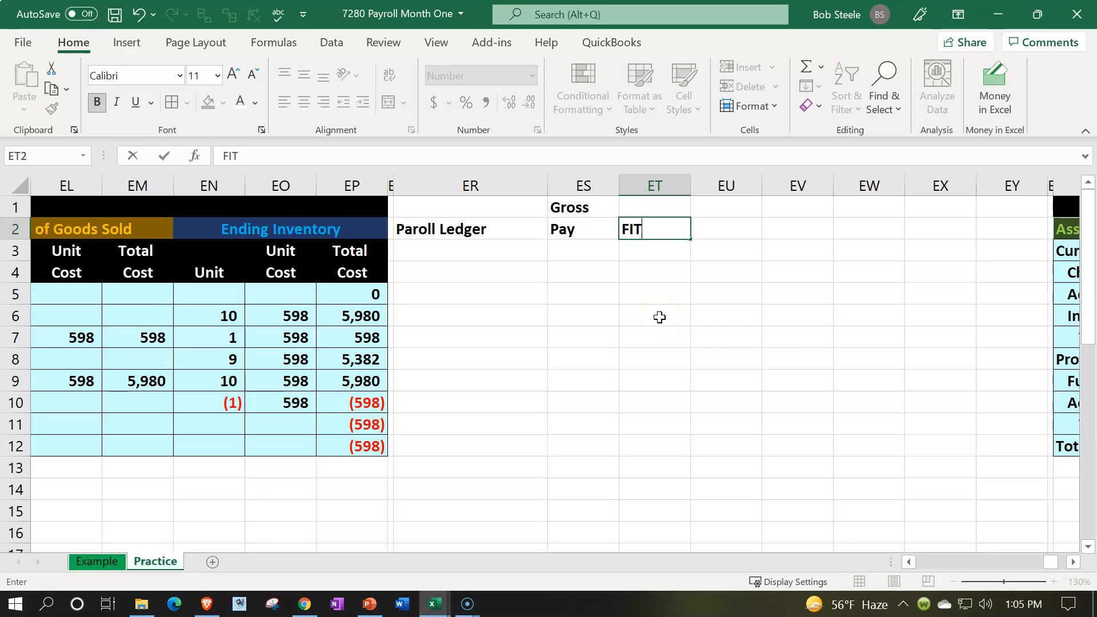
key(Tab)
- Enter the two-line column heading "Social" in EU1 and "Security" in EU2
key(Up)
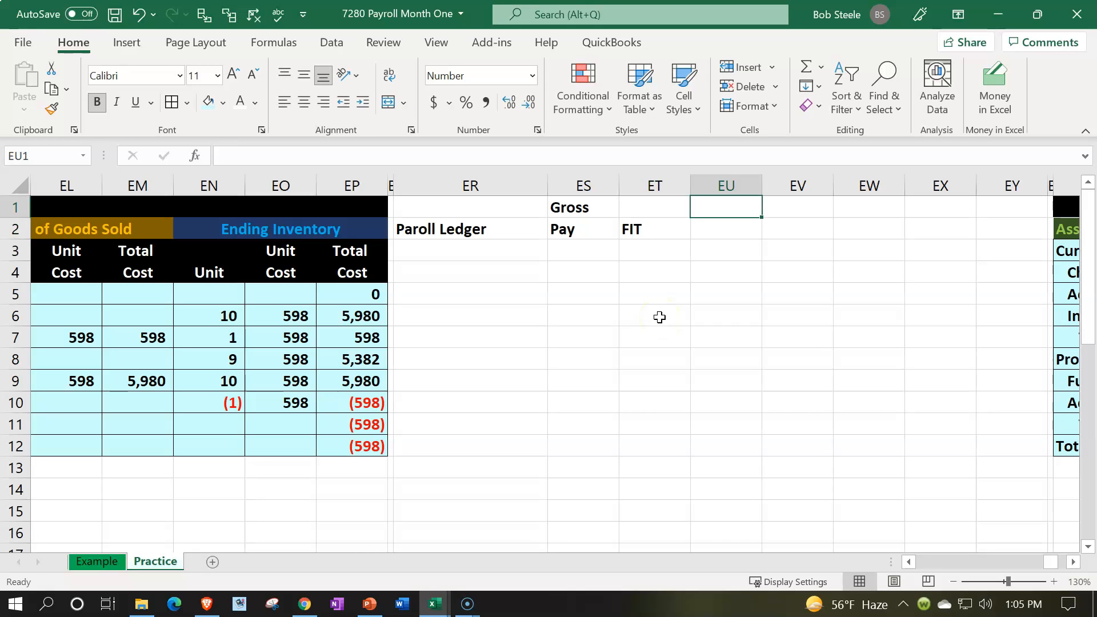
text(Soca)
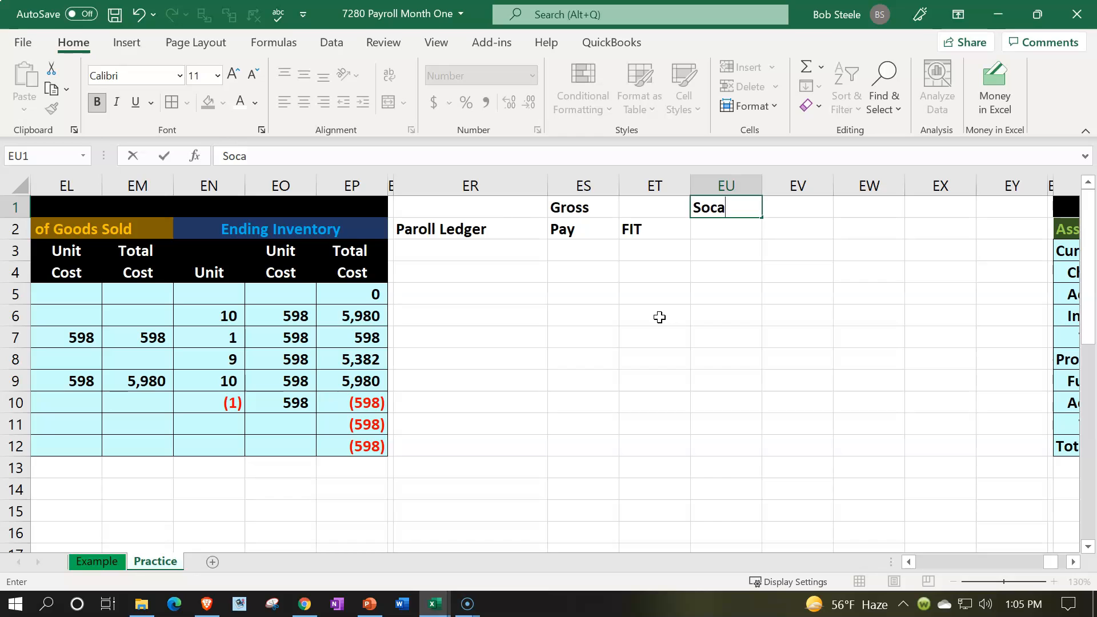
key(Return)
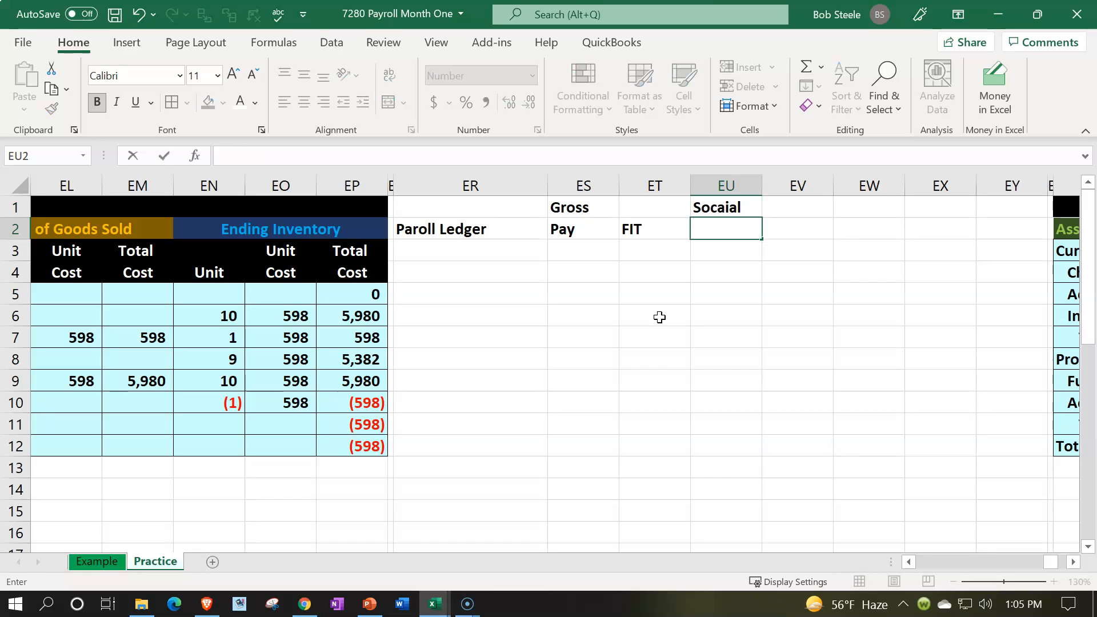
key(Up)
text(Social)
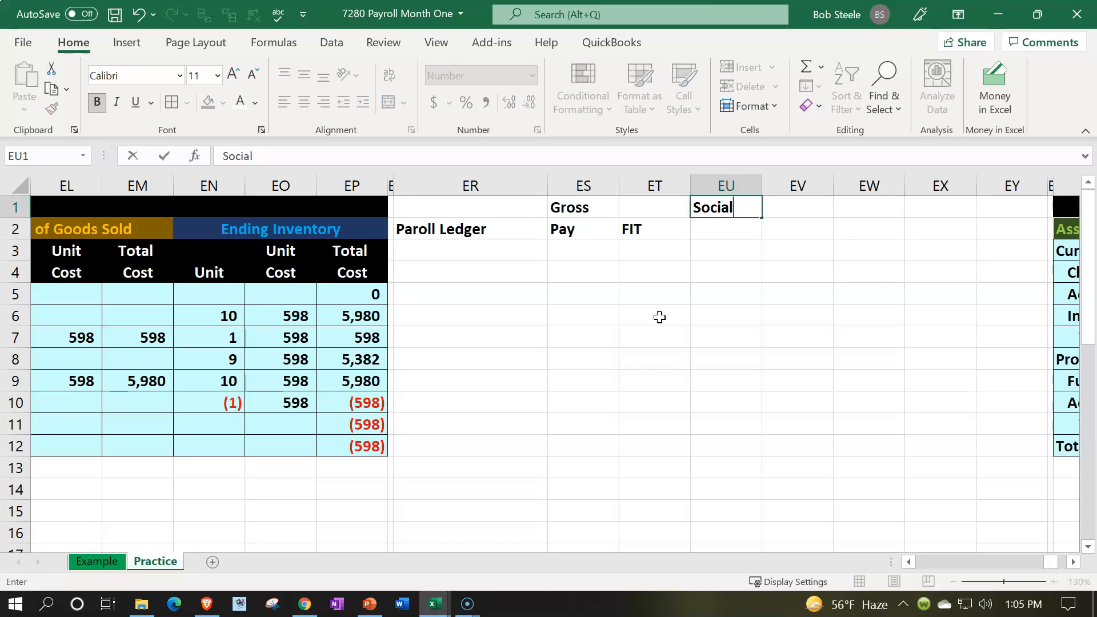
key(Return)
text(Se)
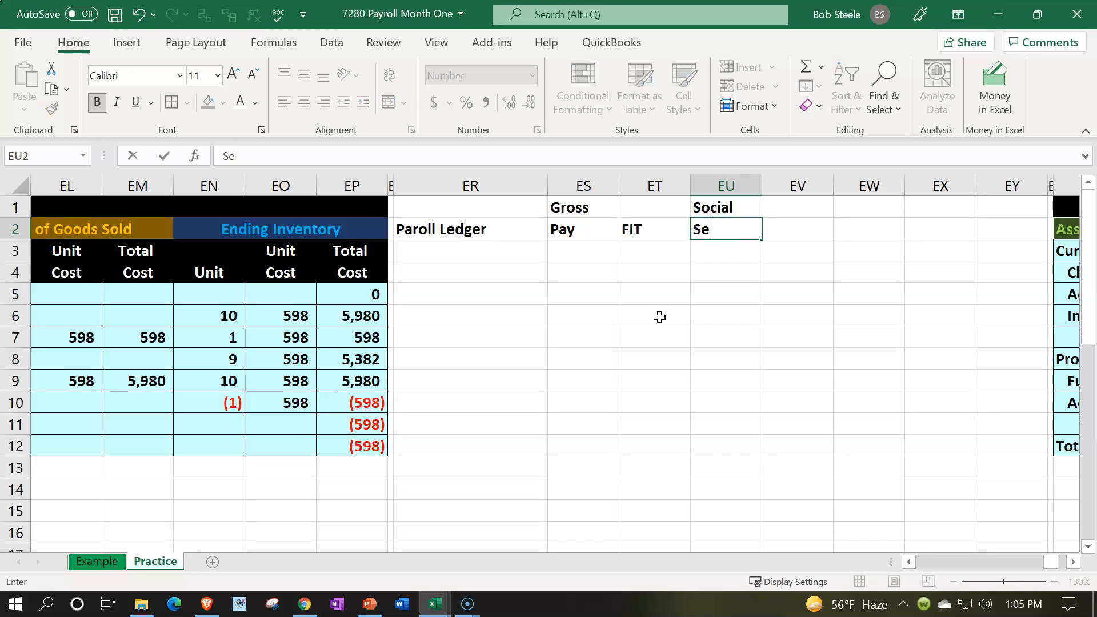
text(curity)
key(Tab)
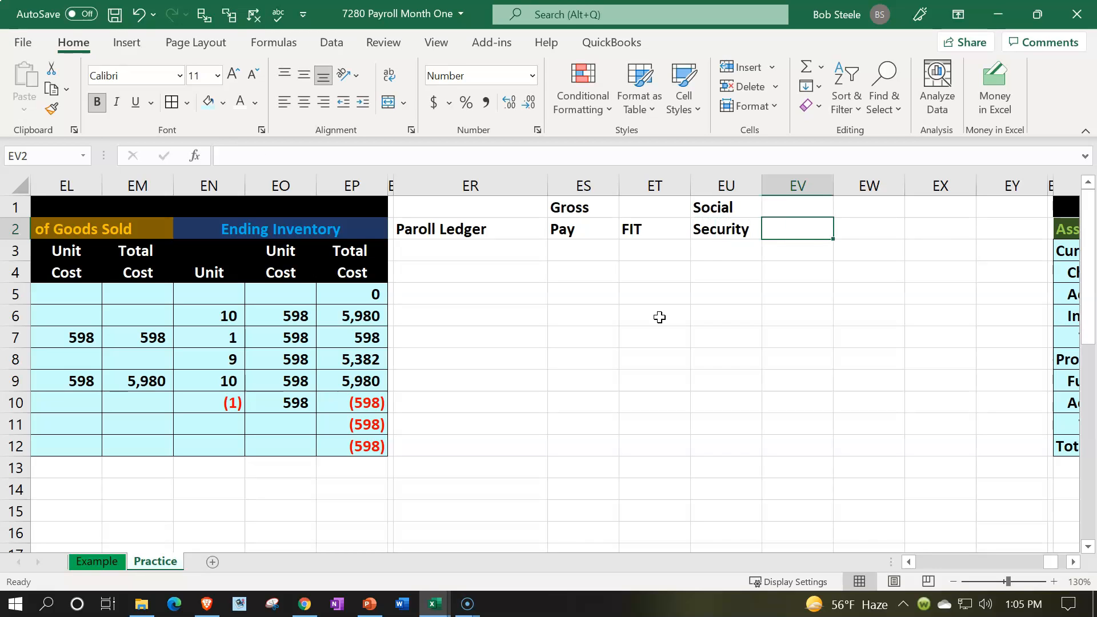
- Enter the heading "Medicare" in EV2 and the two-line heading "Net" and "Income" in EW1:EW2
text(Medicare)
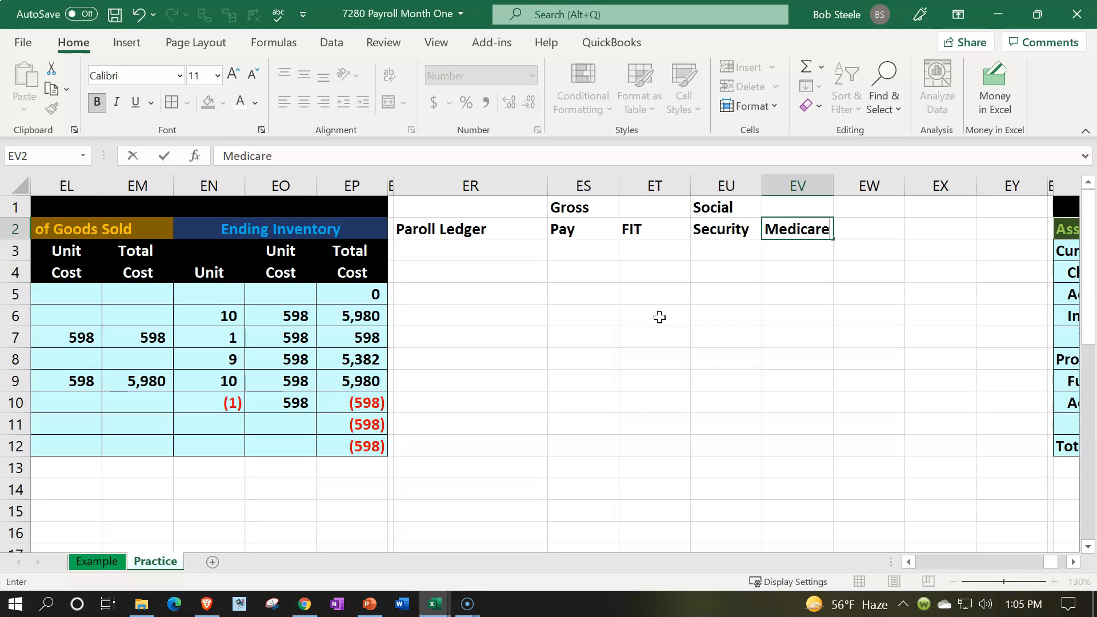
key(Tab)
key(Up)
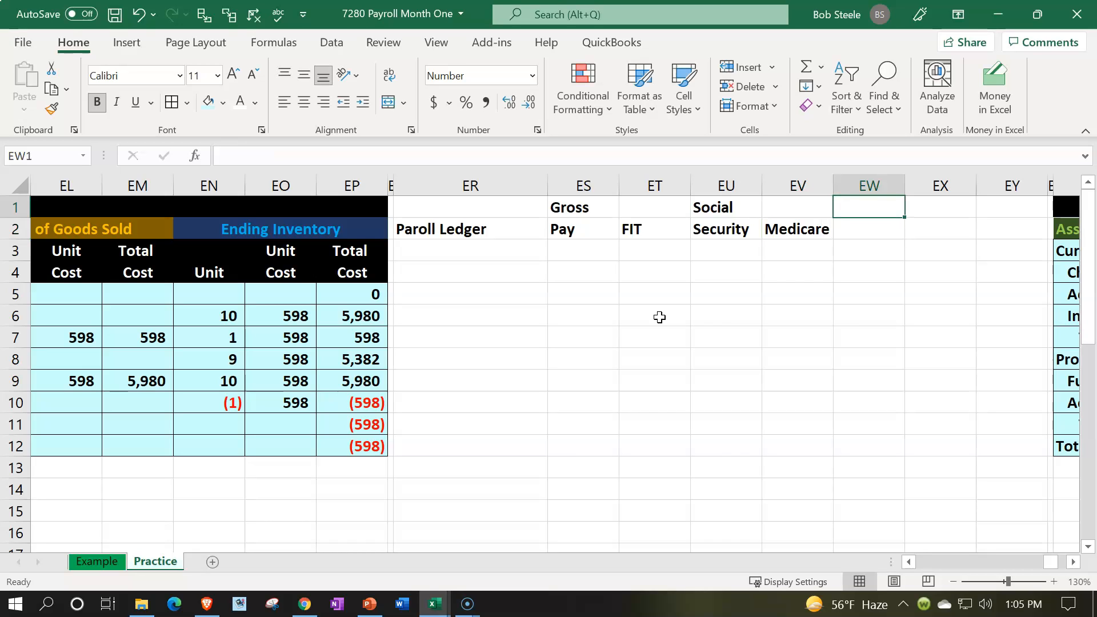
text(Net)
key(Return)
text(Income)
key(Return)
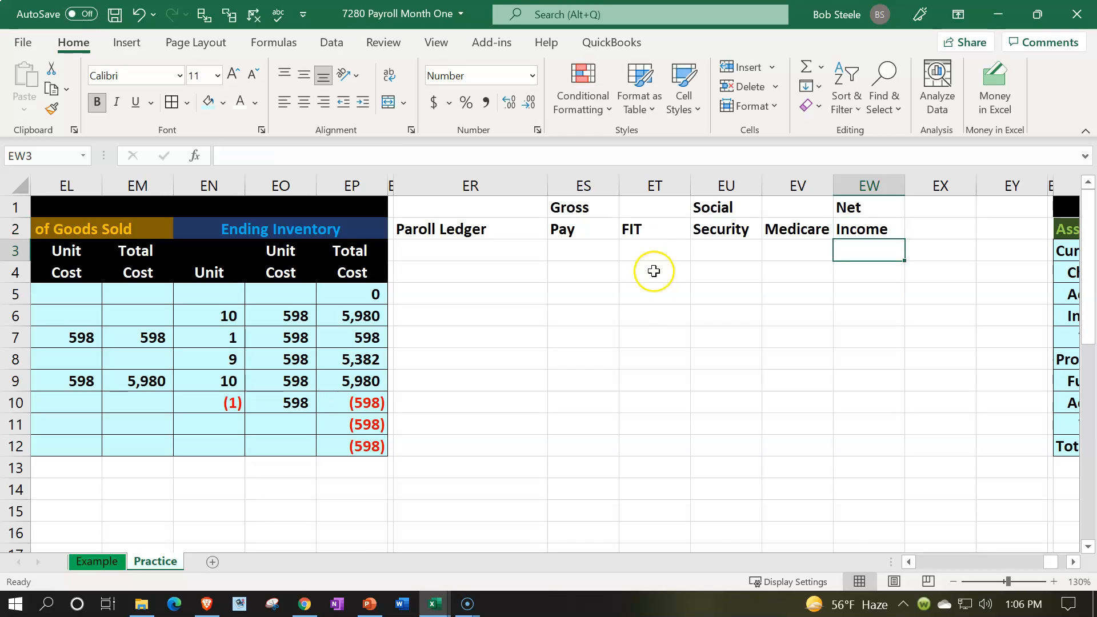
- Center the headings in ES1:EW2 and give the whole header block ER1:EW2 a black fill with white text
drag(600, 210, 836, 224)
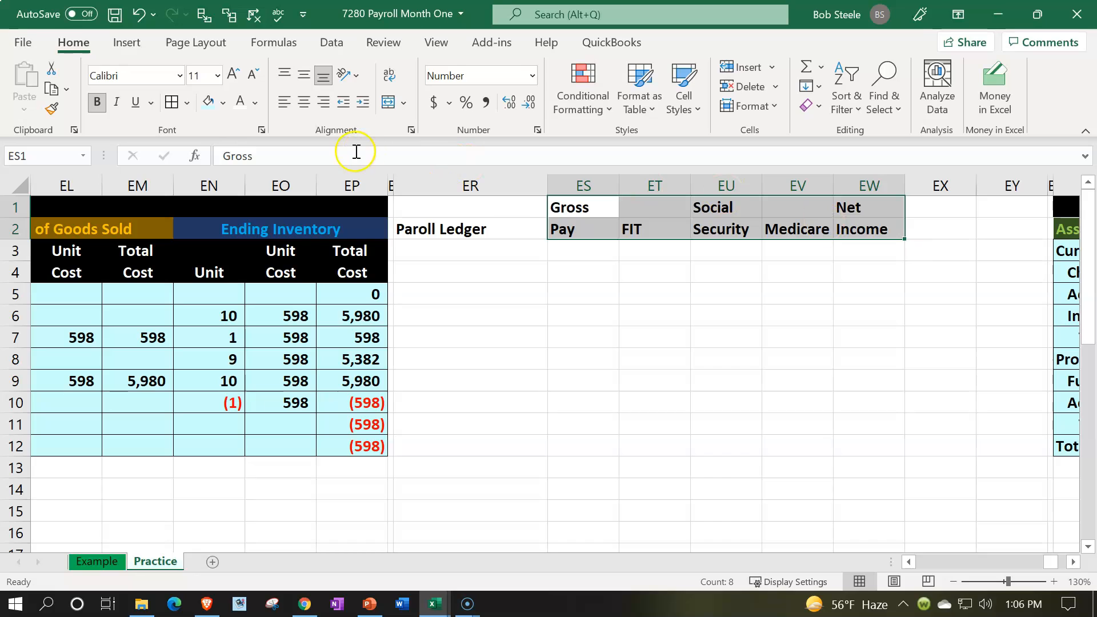
click(304, 103)
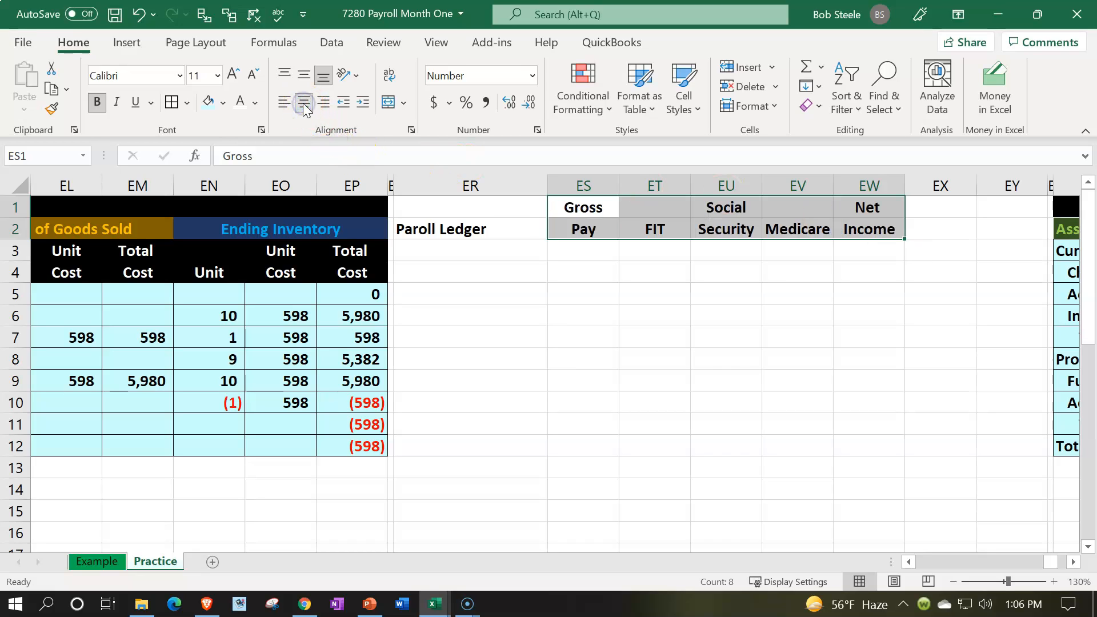
click(223, 103)
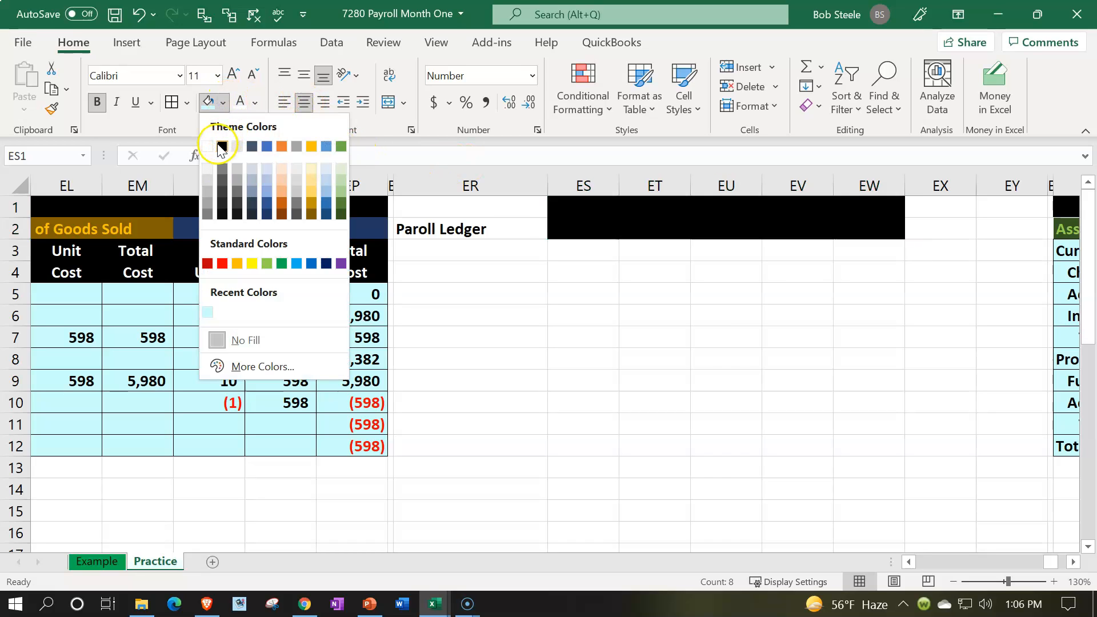
click(222, 146)
drag(459, 207, 457, 228)
click(210, 103)
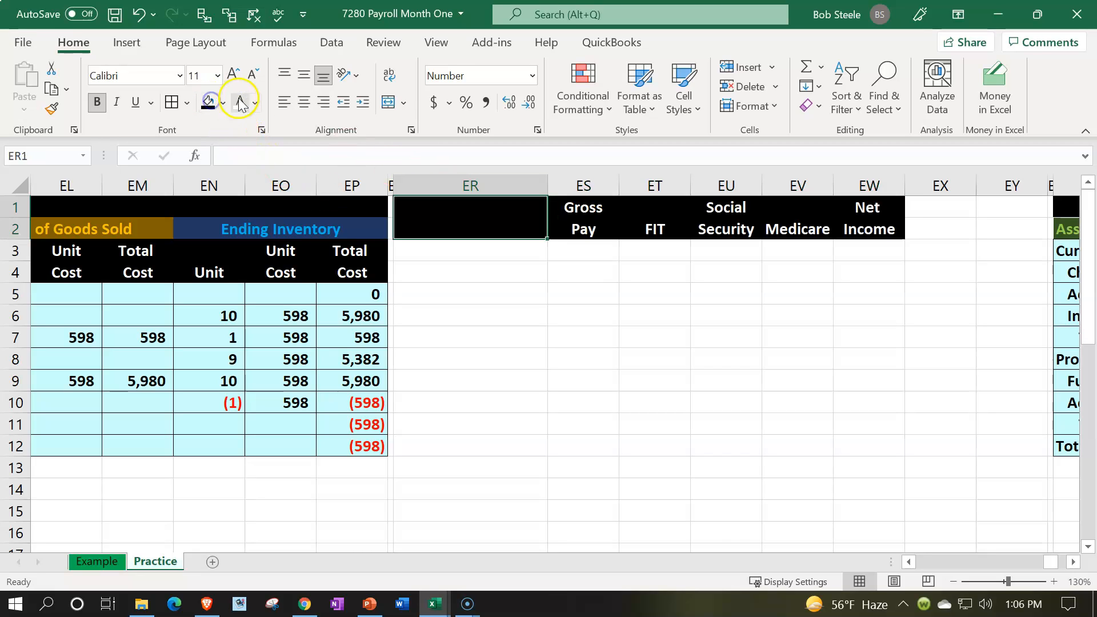
- Enter the first employee's full name in ER3 and a gross pay of 4583 in ES3
click(500, 255)
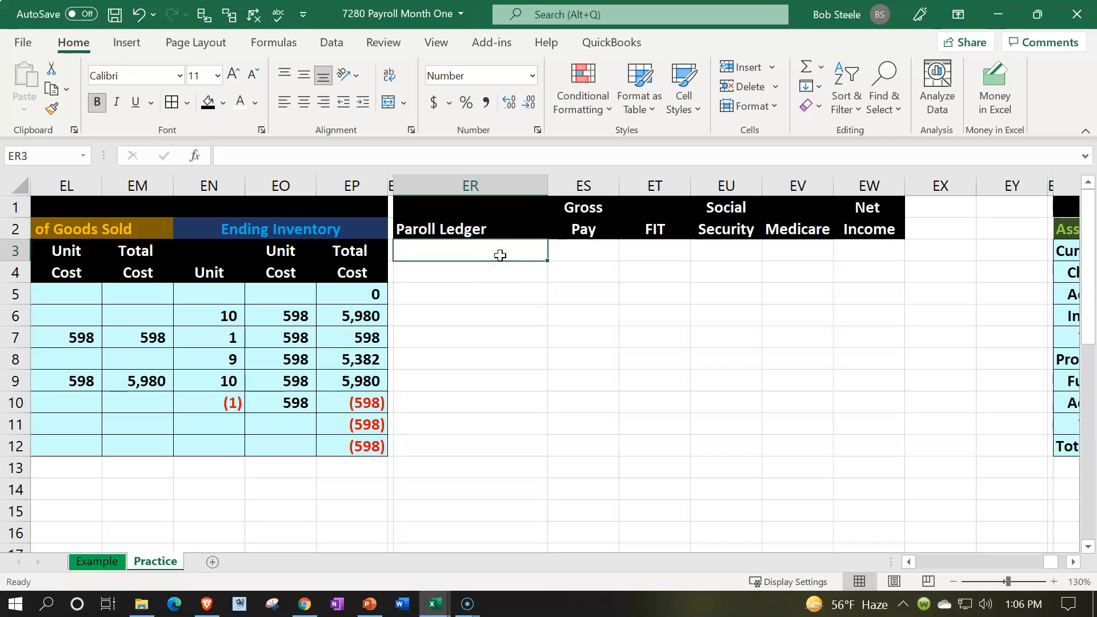
text(Adam )
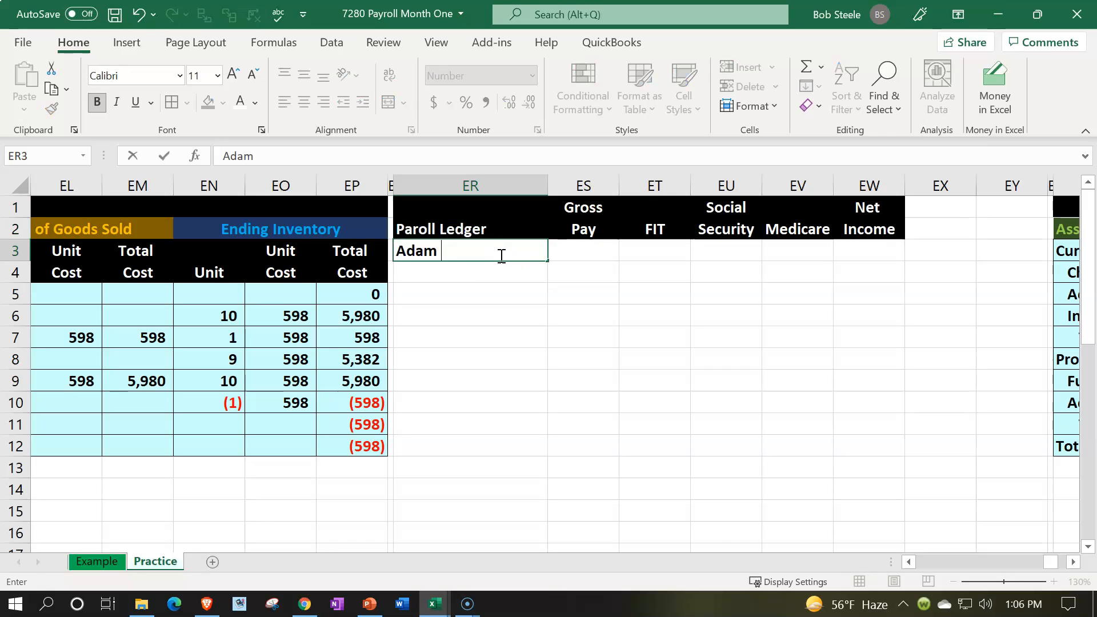
text(Hamiltio)
key(BackSpace)
text(i)
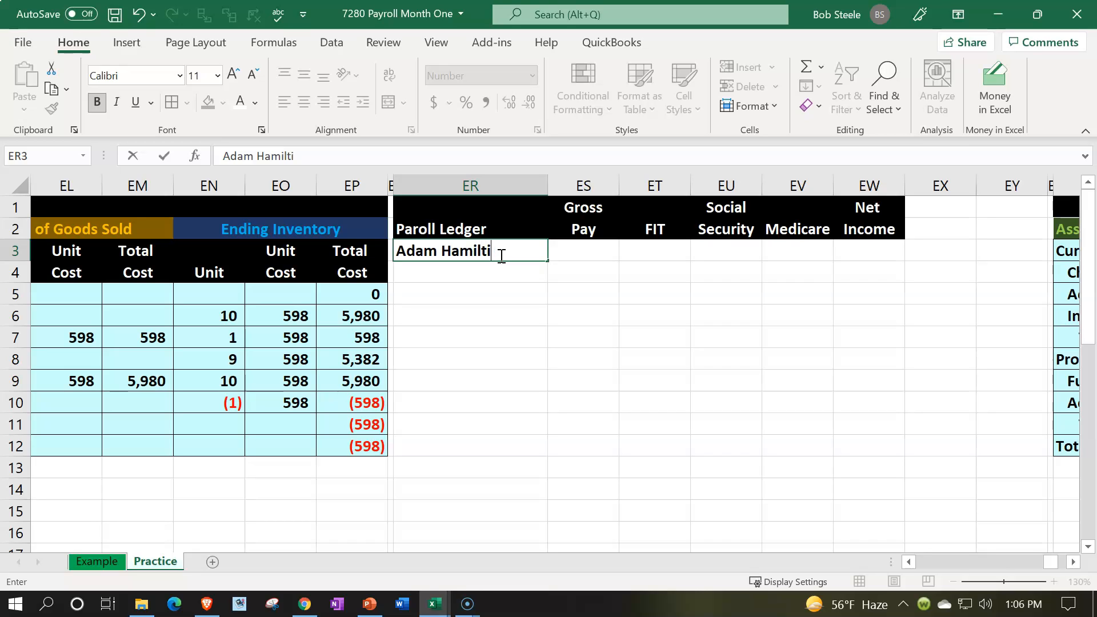
text(on)
key(Tab)
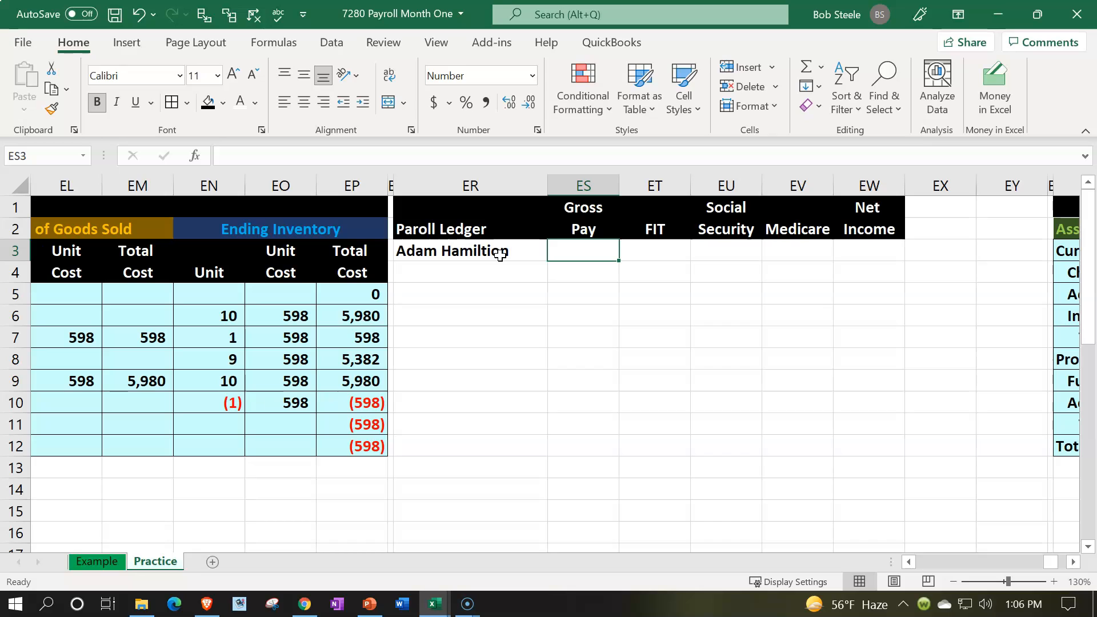
text(4583)
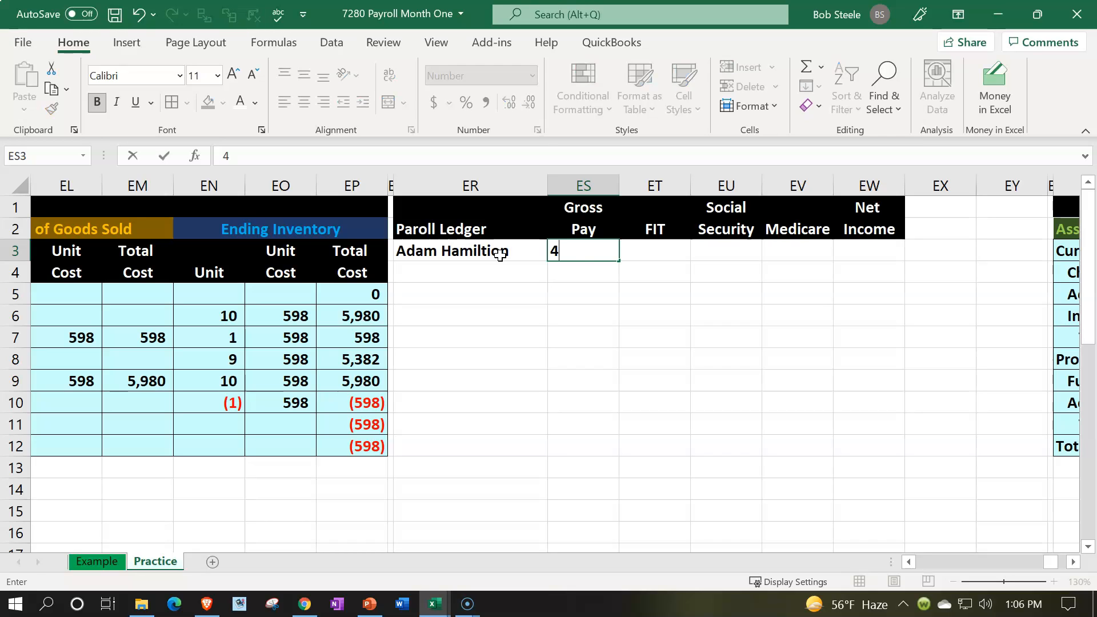
key(Return)
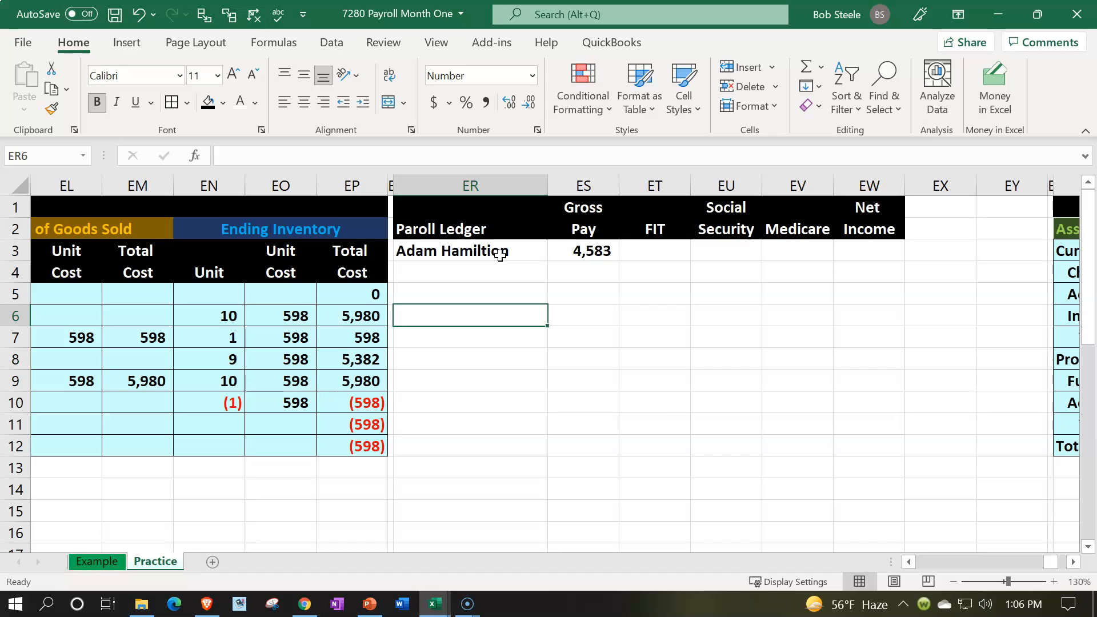
- Enter 720 as the employee's federal income tax withholding in ET3
key(Right)
key(Up)
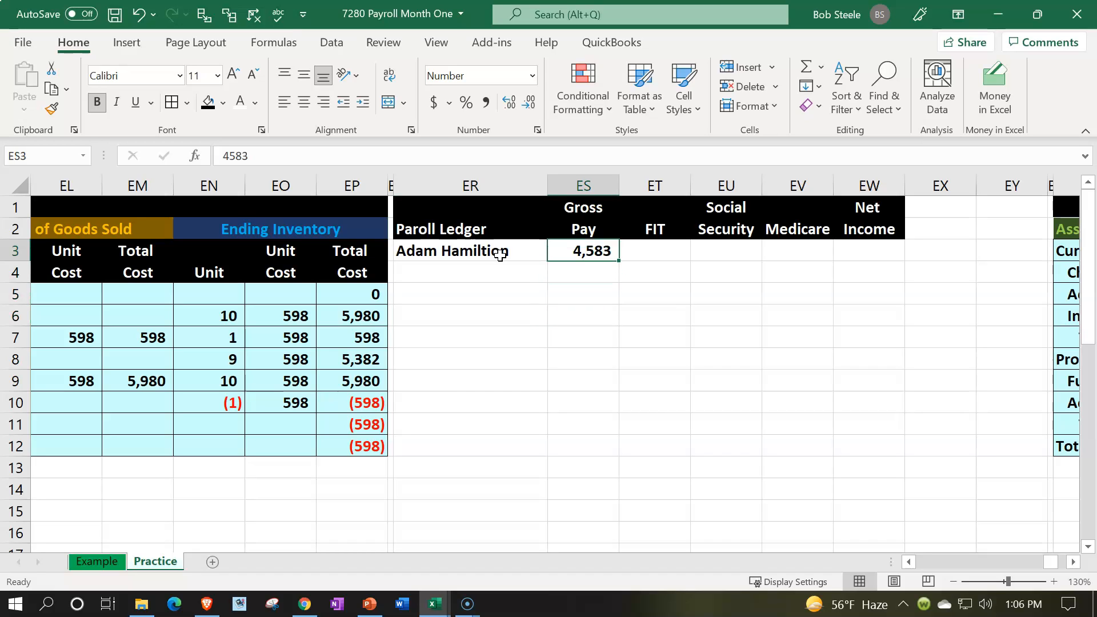
key(Right)
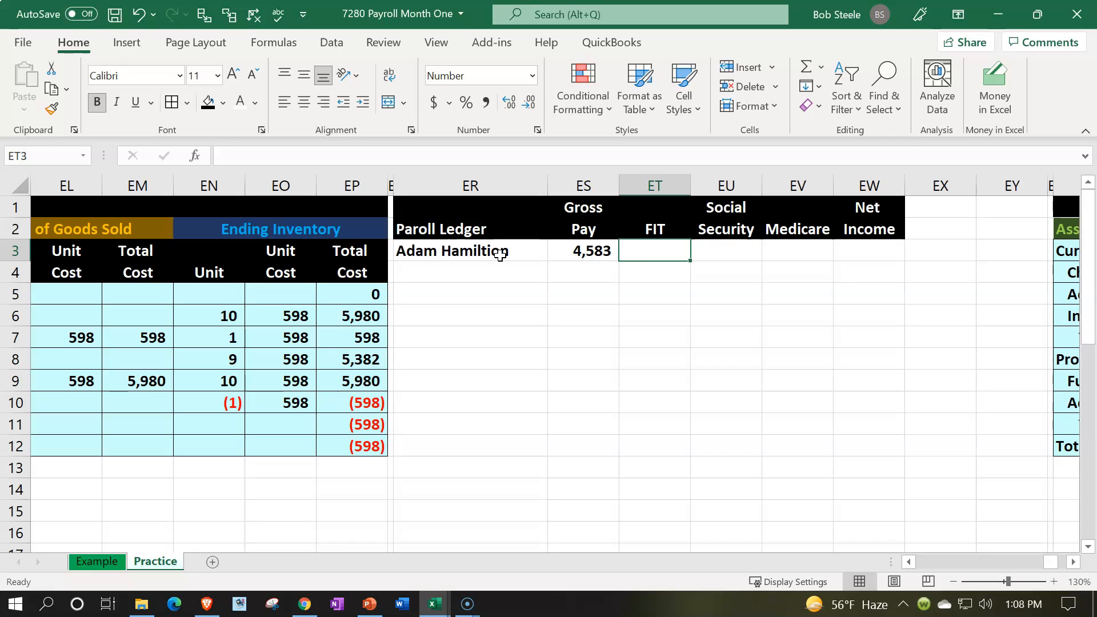
text(720)
key(Return)
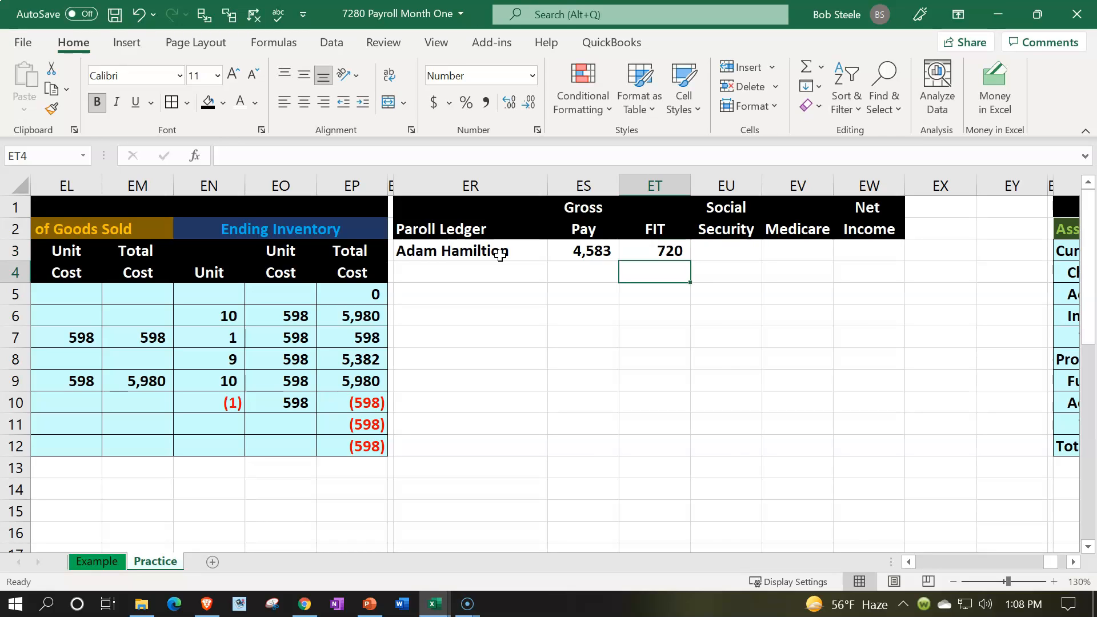
- Calculate the employee's Social Security in EU3 as gross pay times 6.2%, using the formula =ES3*.062
key(Up)
key(Right)
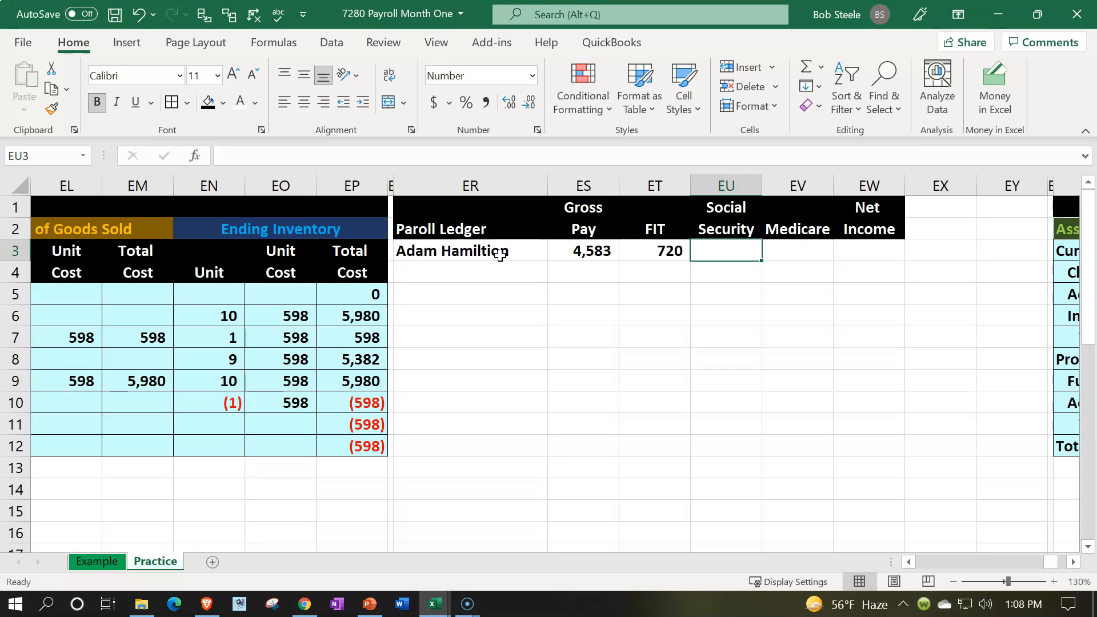
text(=-)
key(BackSpace)
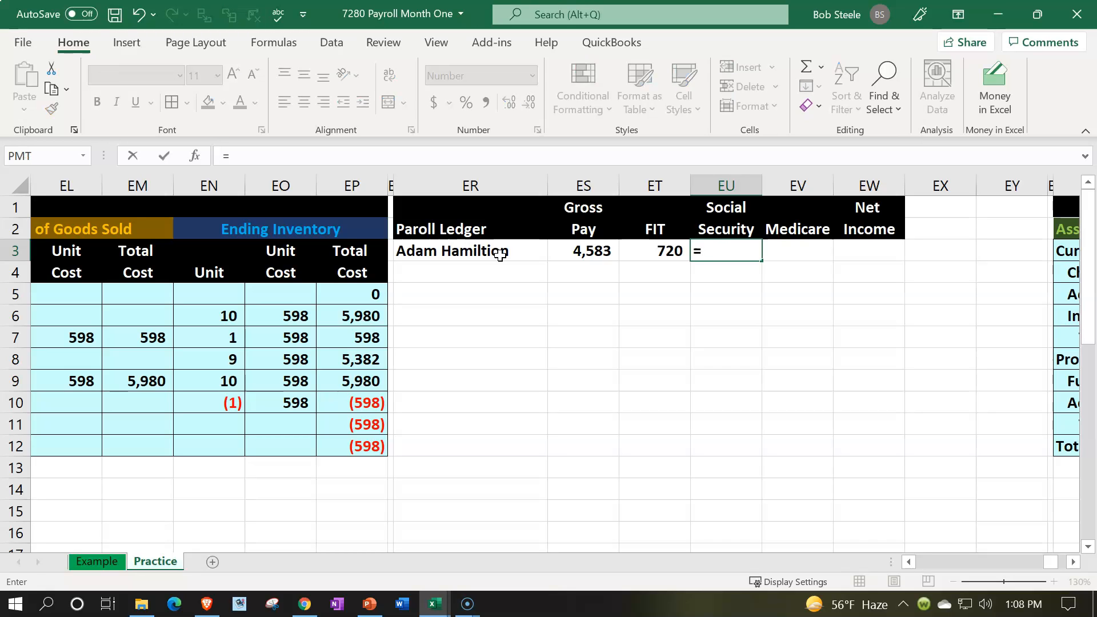
key(Left)
key(Left)
text(*0)
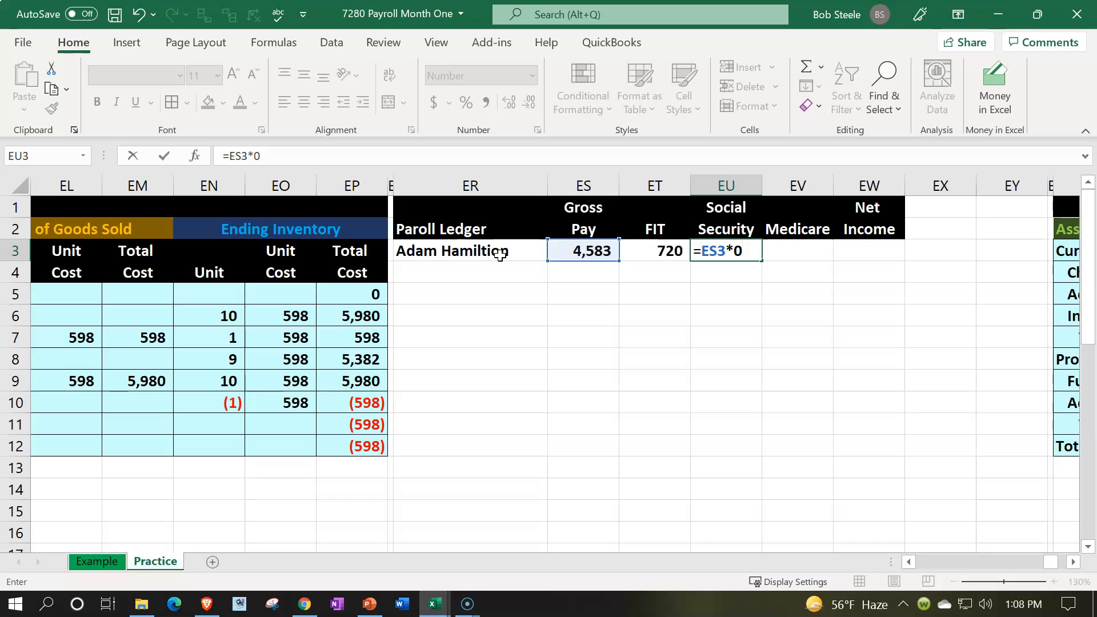
key(BackSpace)
text(.062)
key(Return)
- Calculate the first employee's Medicare in EV3 as gross pay times 1.45%, using the formula =ES3*.0145
key(Up)
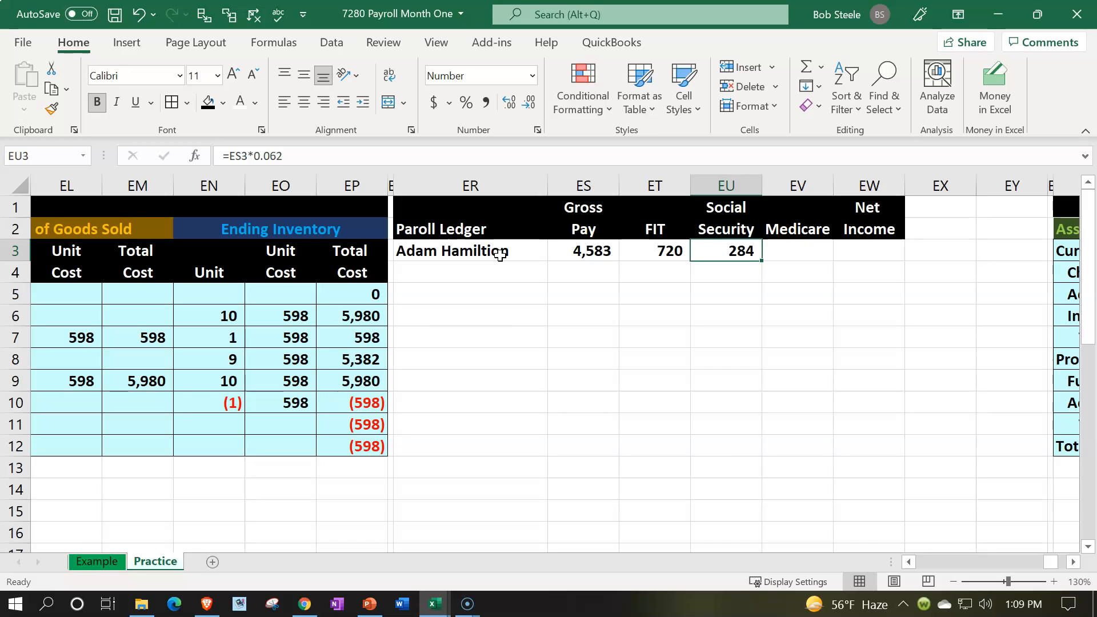
key(Right)
text(=)
key(Left)
key(Left)
key(Left)
text(*)
text(.0145)
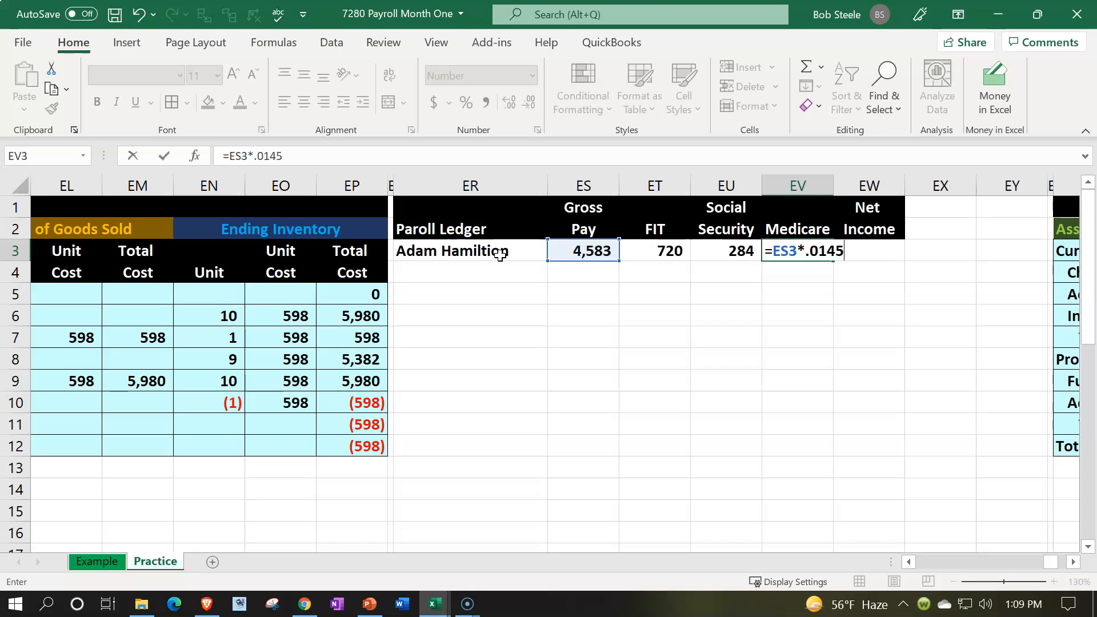
key(Return)
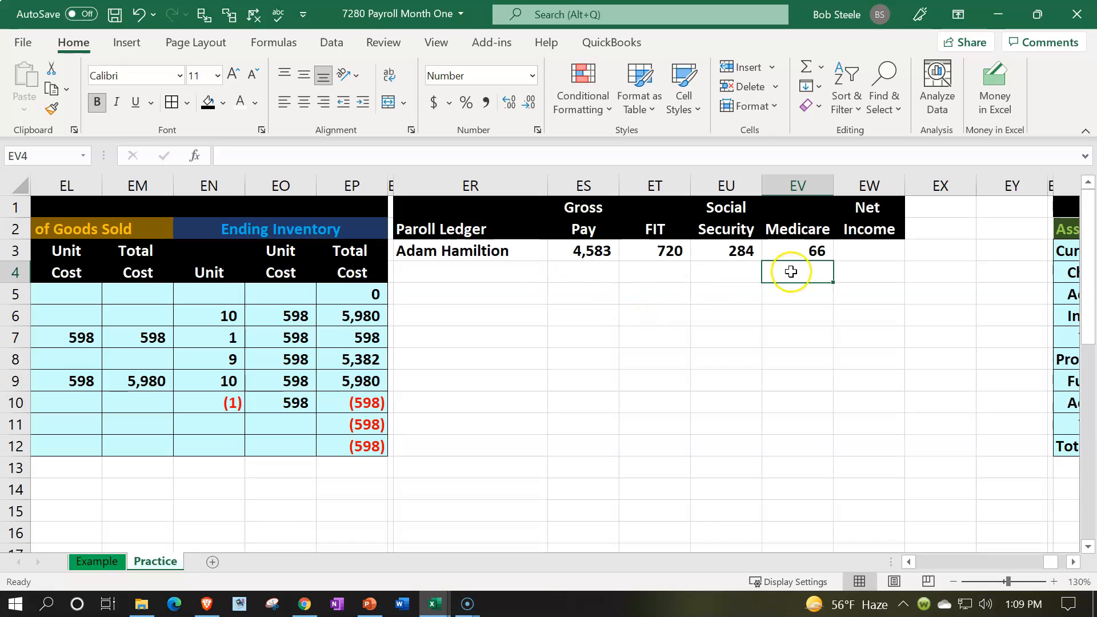
- Change the Medicare rate in the EV3 formula to 0.00145
double_click(811, 245)
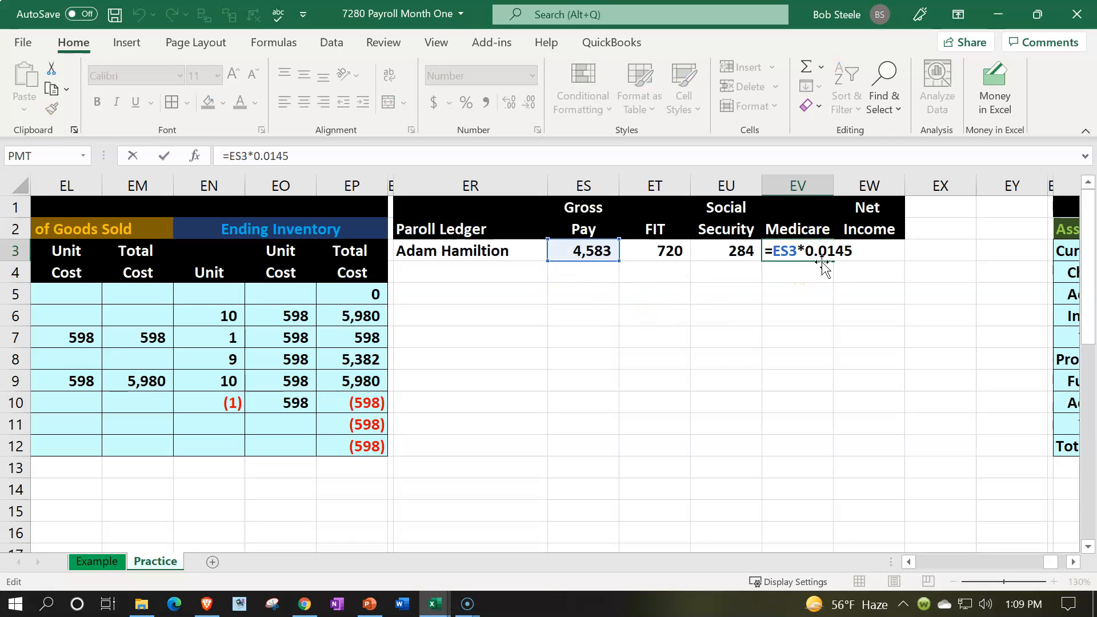
text(0)
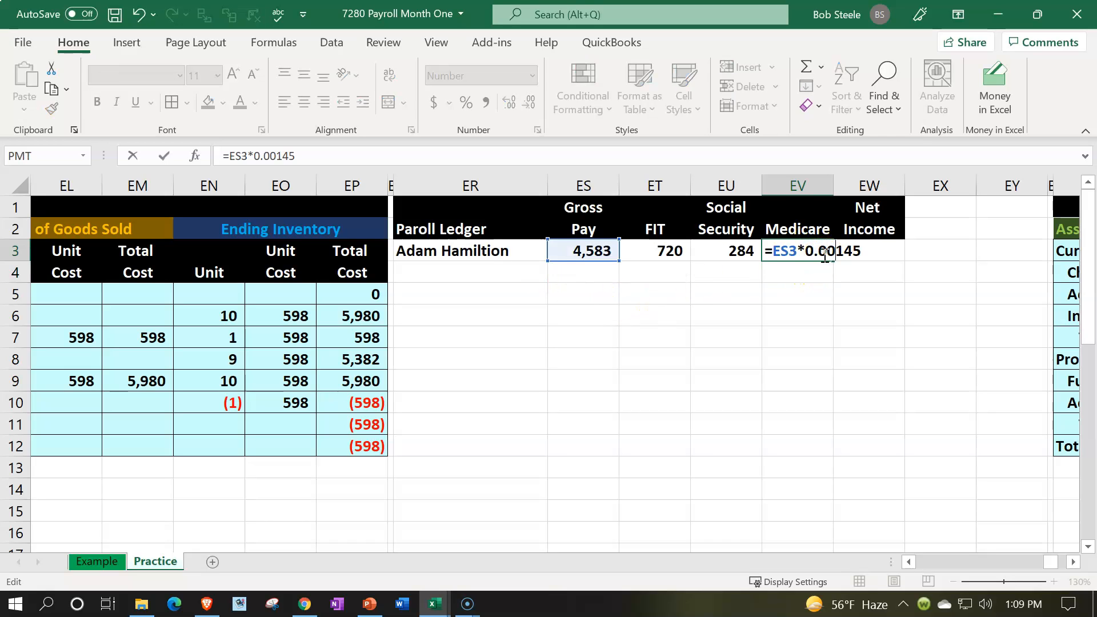
key(Return)
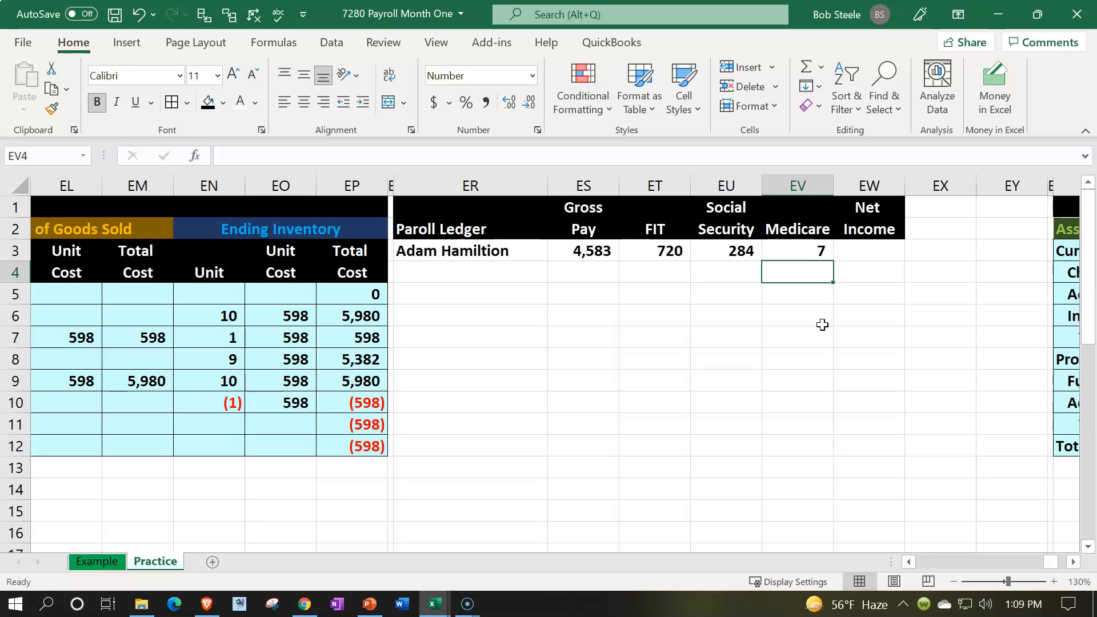
- Enter the second employee's full name in ER4 and a gross pay of 2400 in ES4
key(Left)
key(Left)
key(Left)
key(Left)
text(Erica Smith)
key(Tab)
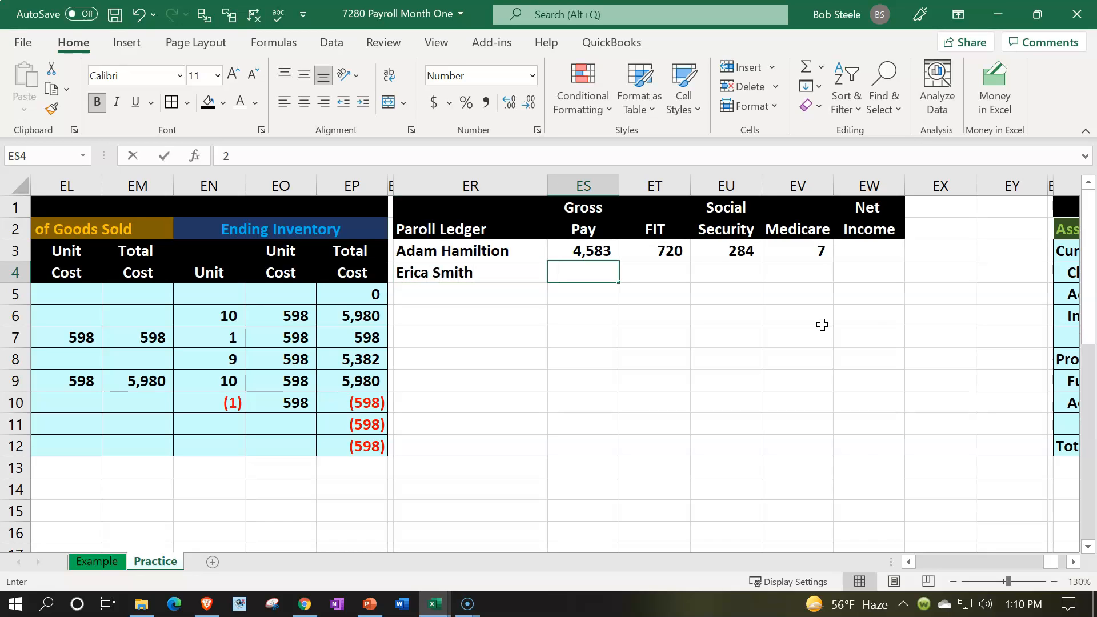
text(2400)
key(Return)
- Enter 360 as the second employee's federal income tax withholding in ET4
key(Right)
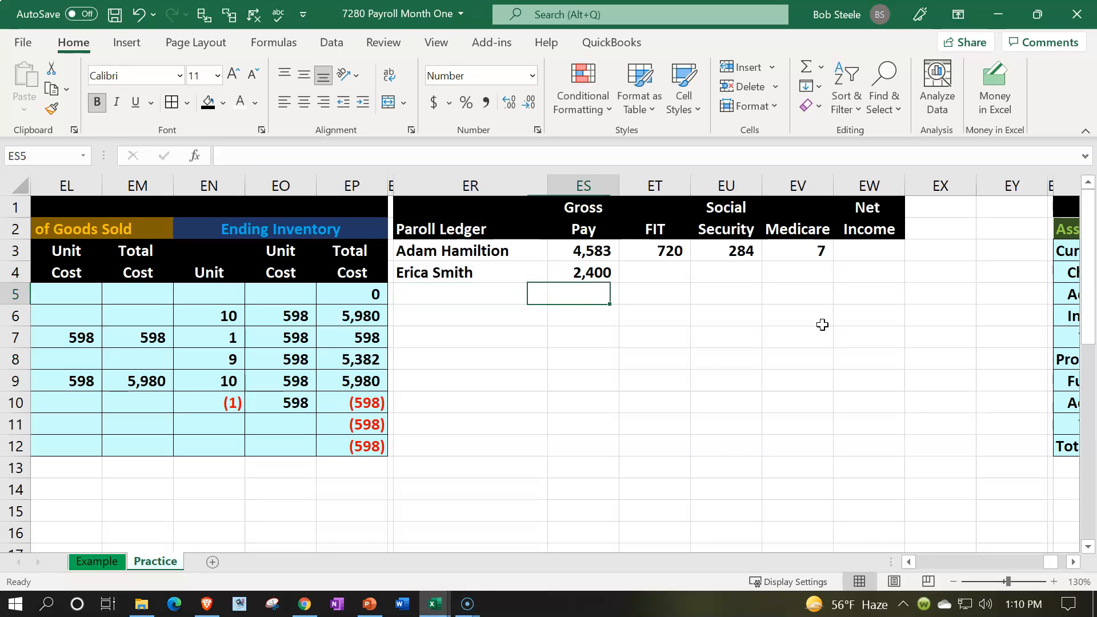
key(Right)
key(Up)
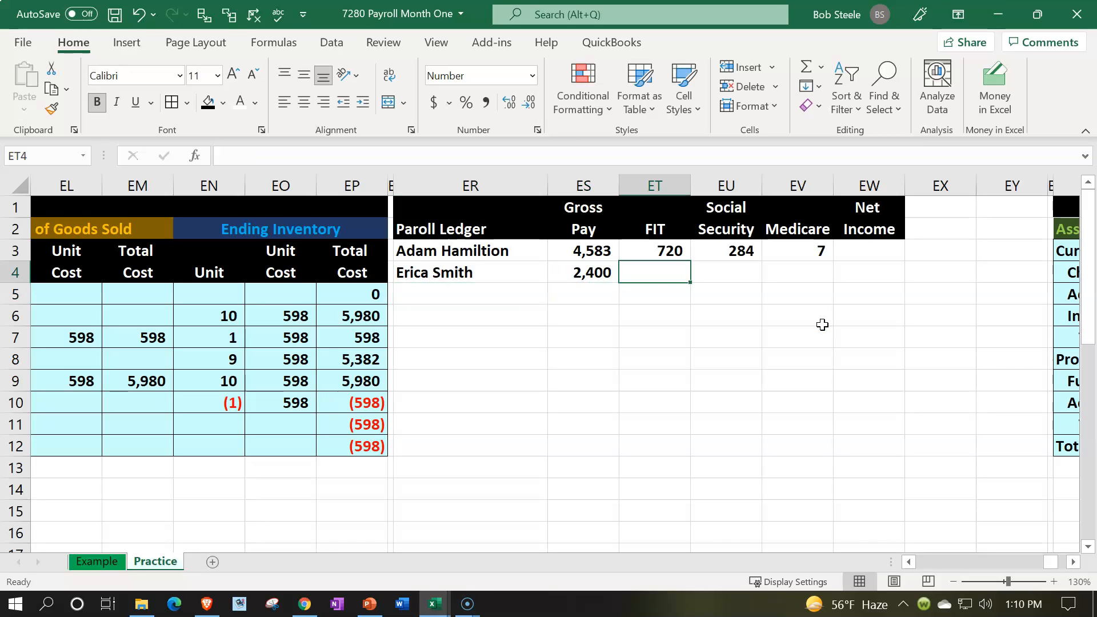
text(360)
key(Return)
- Calculate the second employee's Social Security in EU4 as gross pay times 6.2%, using the formula =ES4*.062
key(Right)
key(Up)
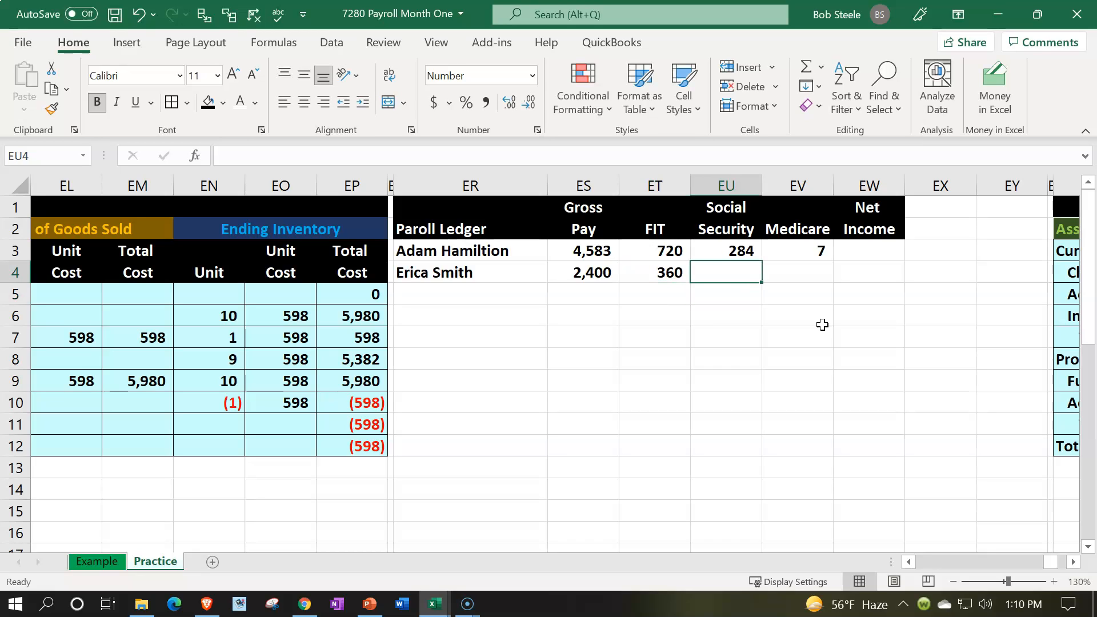
text(=)
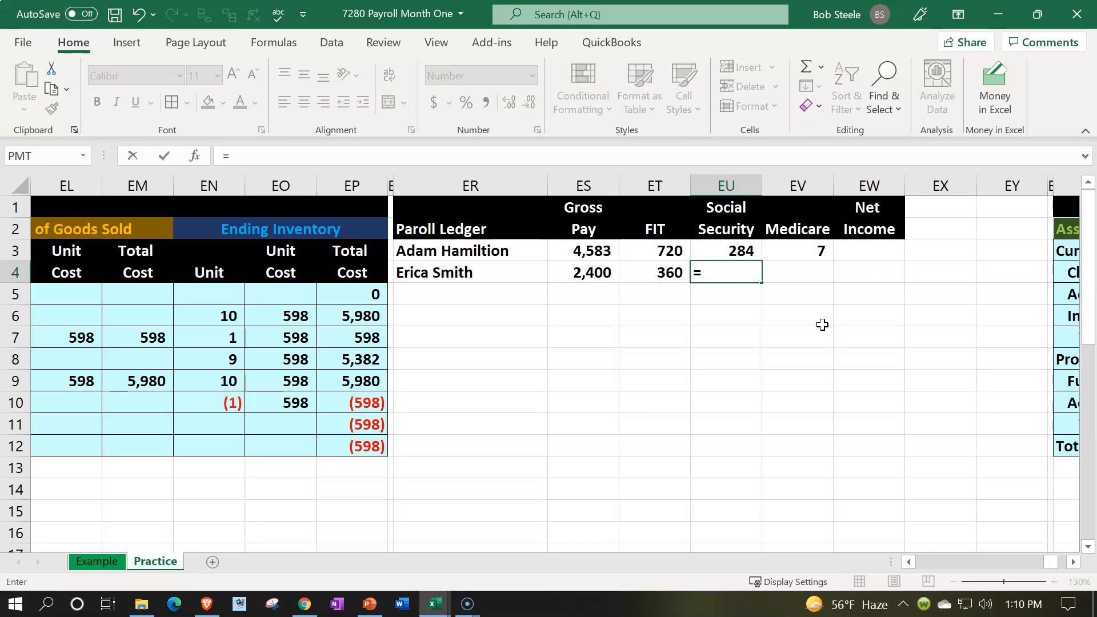
key(Left)
key(Left)
text(*.)
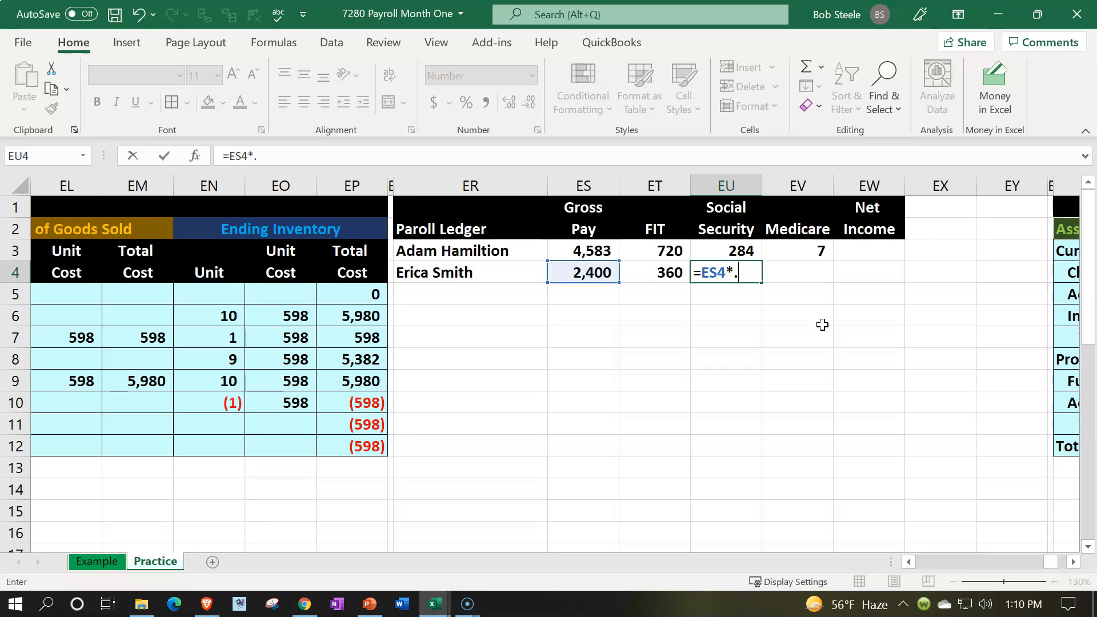
text(062)
key(Return)
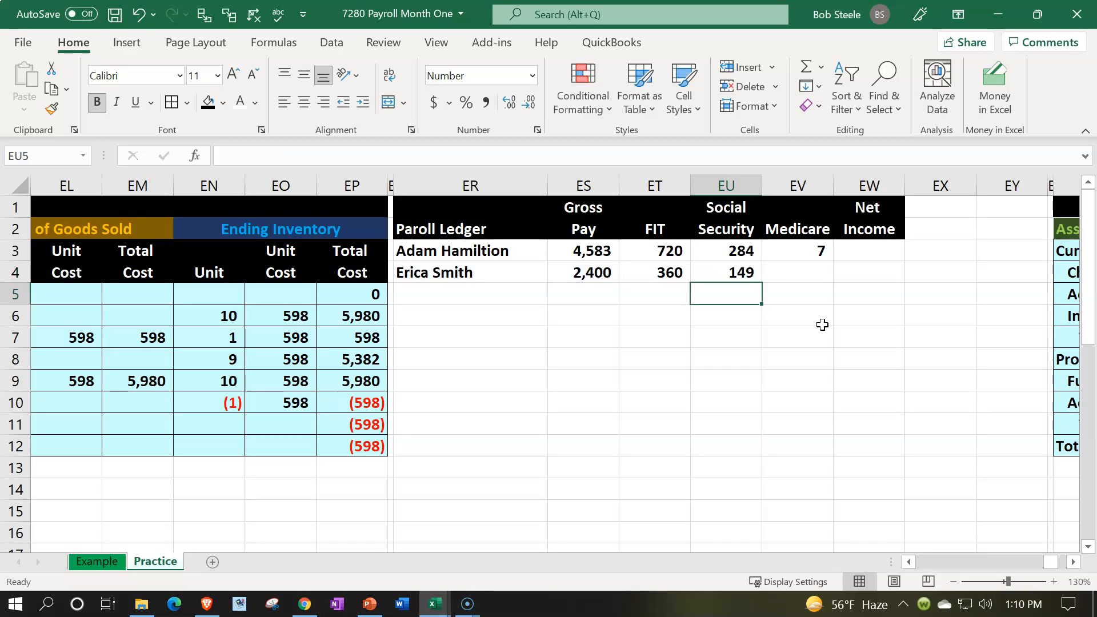
- Calculate the second employee's Medicare in EV4 with the formula =ES4*.0145
key(Right)
key(Up)
text(=)
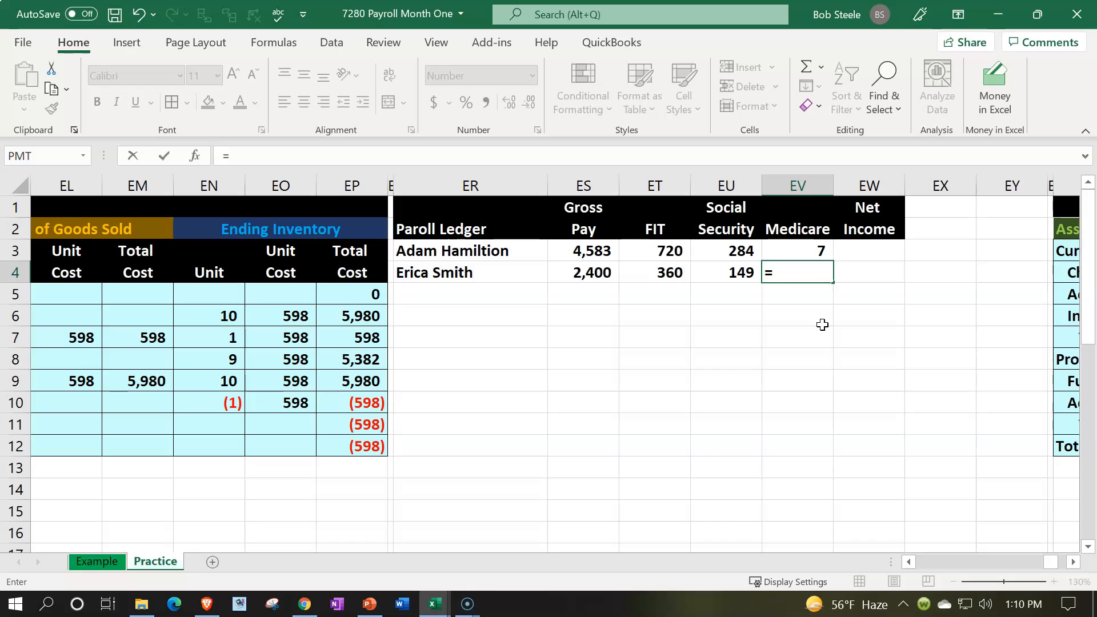
key(Left)
key(Left)
key(Left)
text(*.)
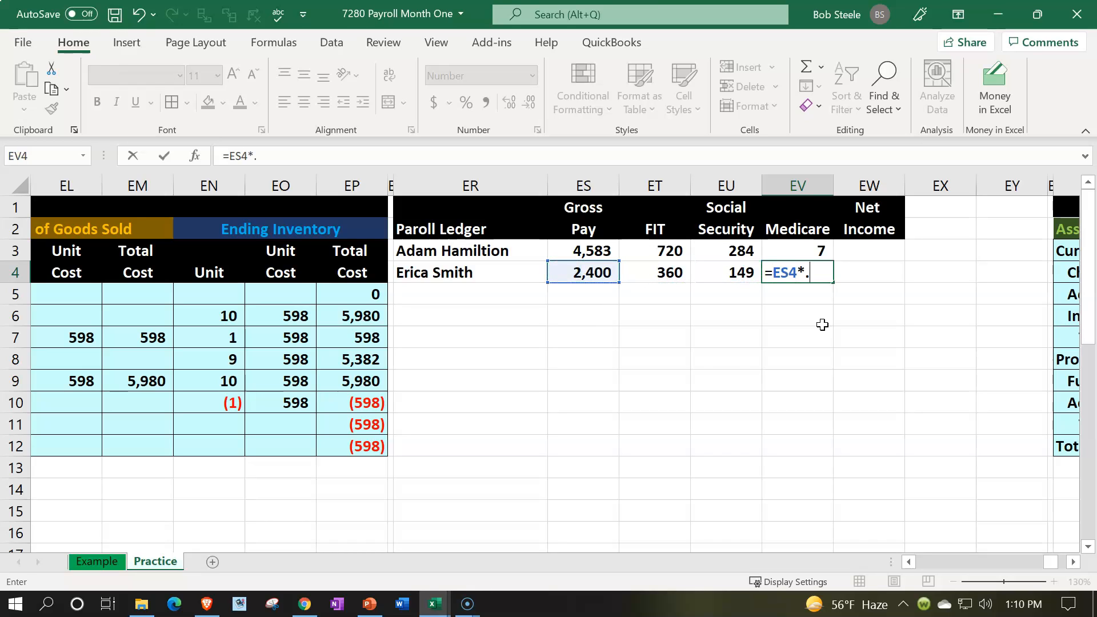
text(0145)
key(Return)
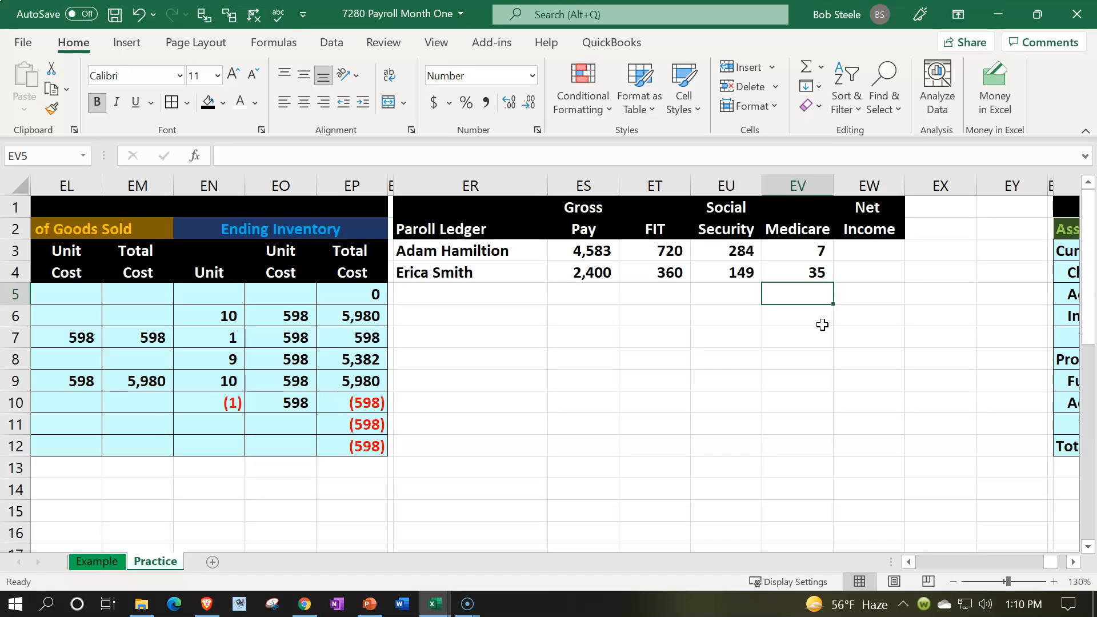
- Calculate the first employee's net income in EW3 by subtracting each withholding from gross pay, using =ES3-ET3-EU3-EV3
key(Right)
key(Up)
key(Up)
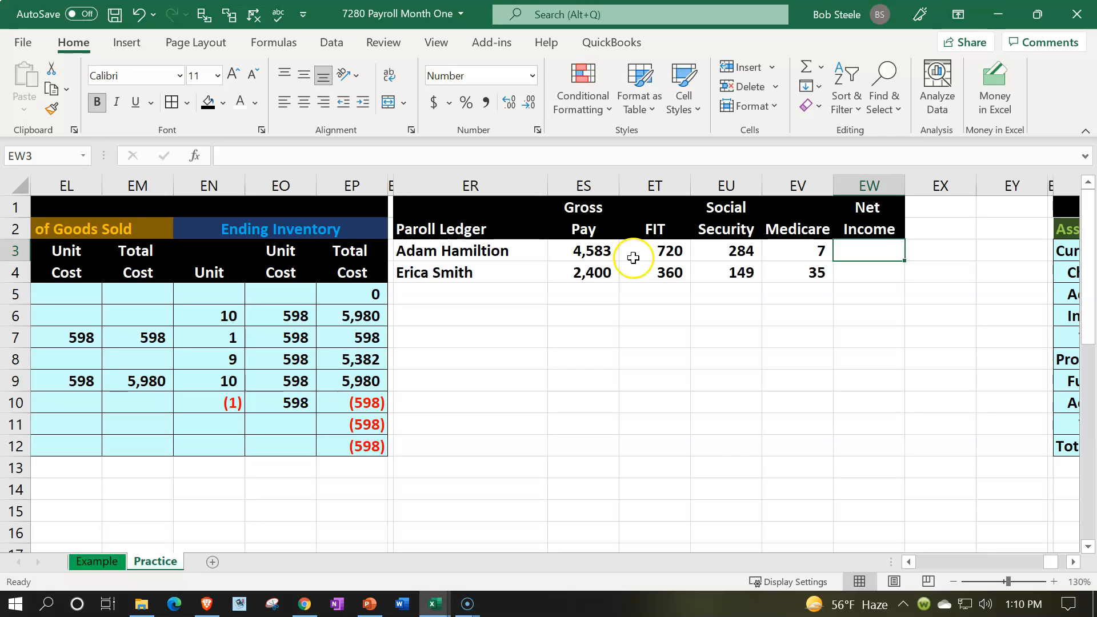
text(=)
key(Left)
key(Left)
key(Left)
key(Left)
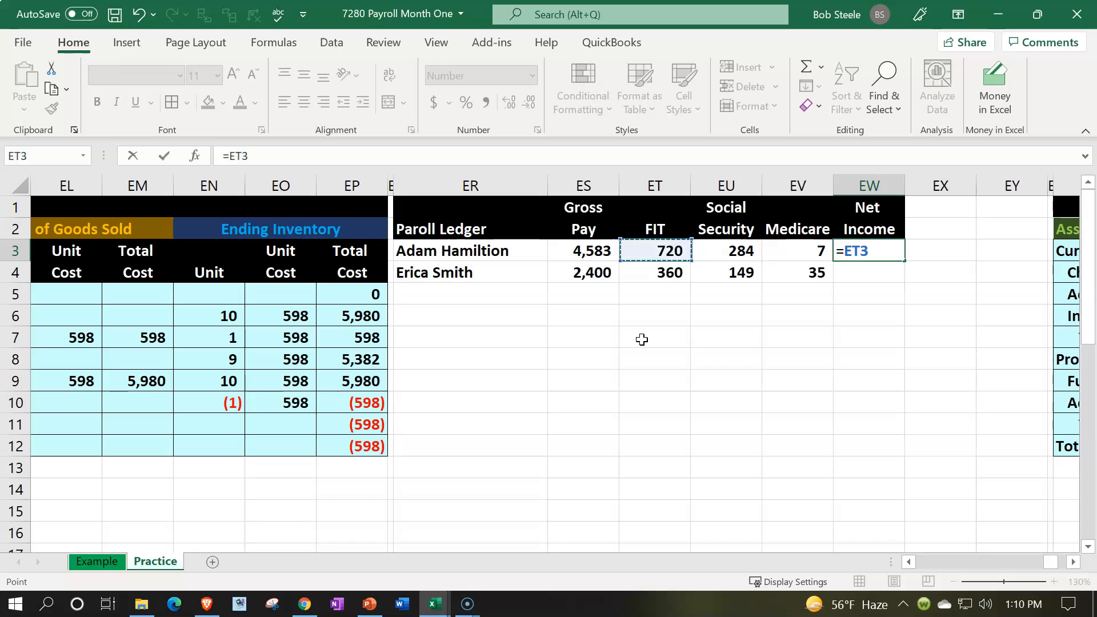
text(-)
key(Left)
key(Left)
key(Left)
text(-)
key(Left)
key(Left)
text(-)
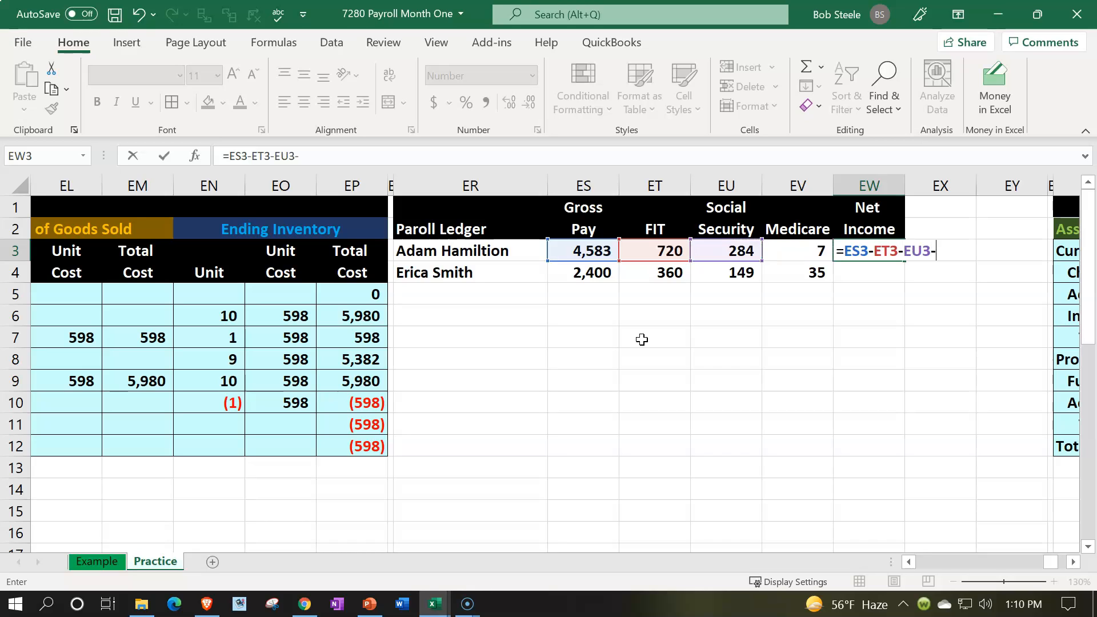
key(Left)
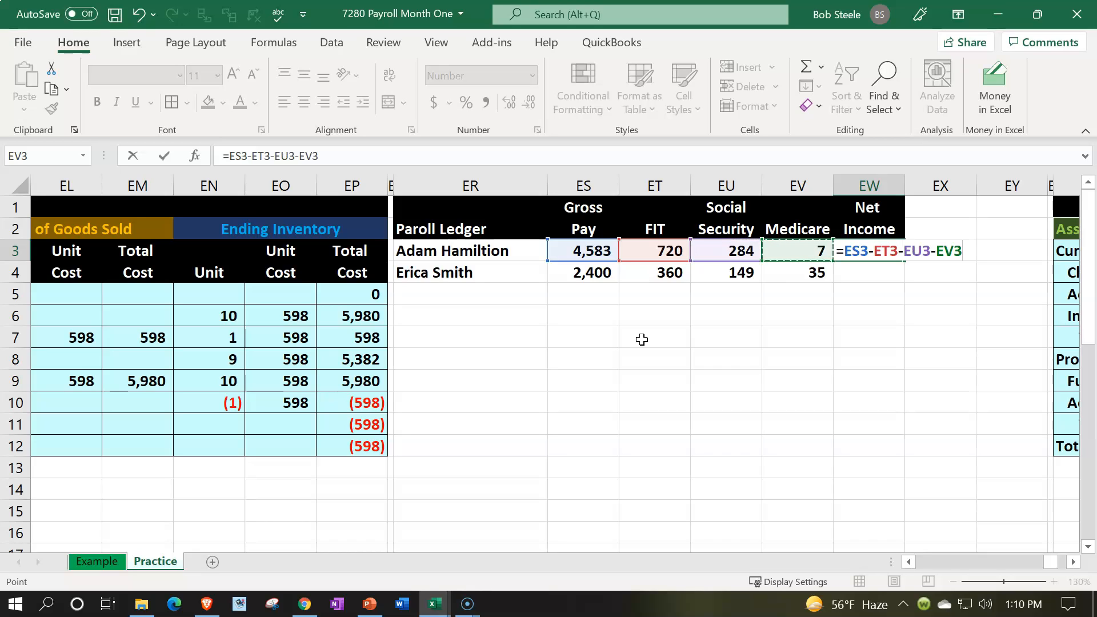
key(Return)
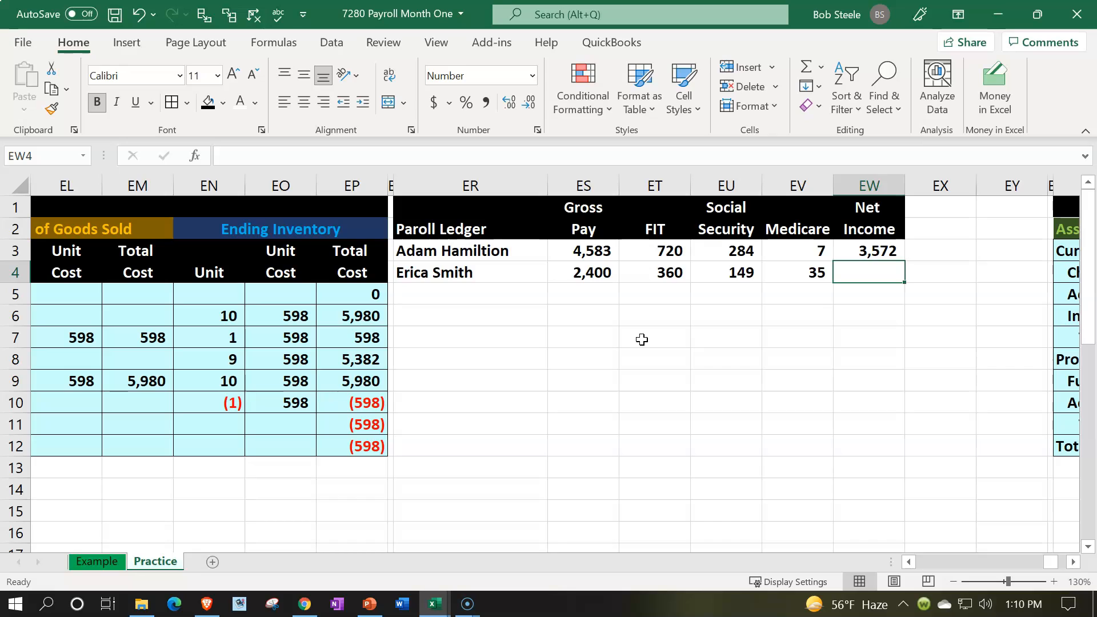
- Calculate the second employee's net income in EW4 as gross pay minus the summed withholdings, using =ES4-SUM(ET4:EV4)
text(=)
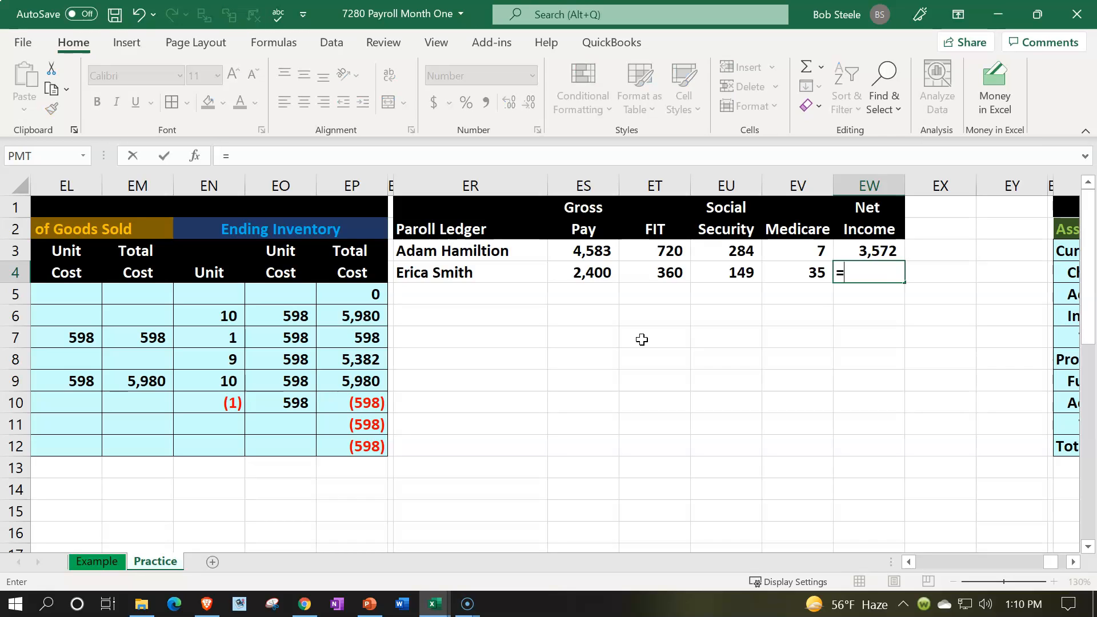
key(Left)
key(Left)
key(Left)
text(-sum)
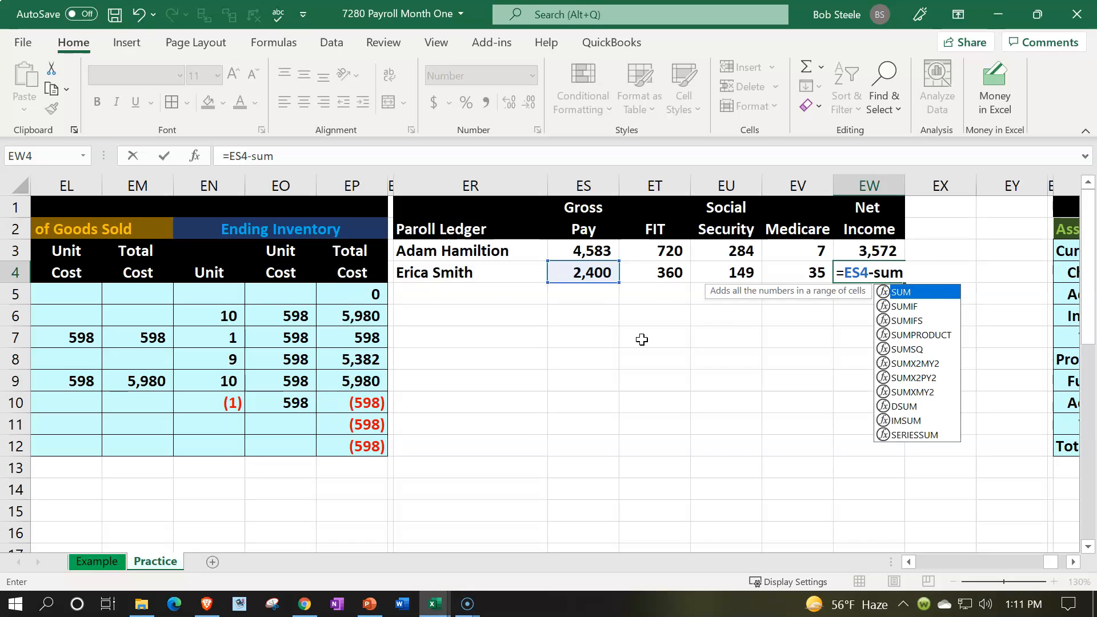
text(()
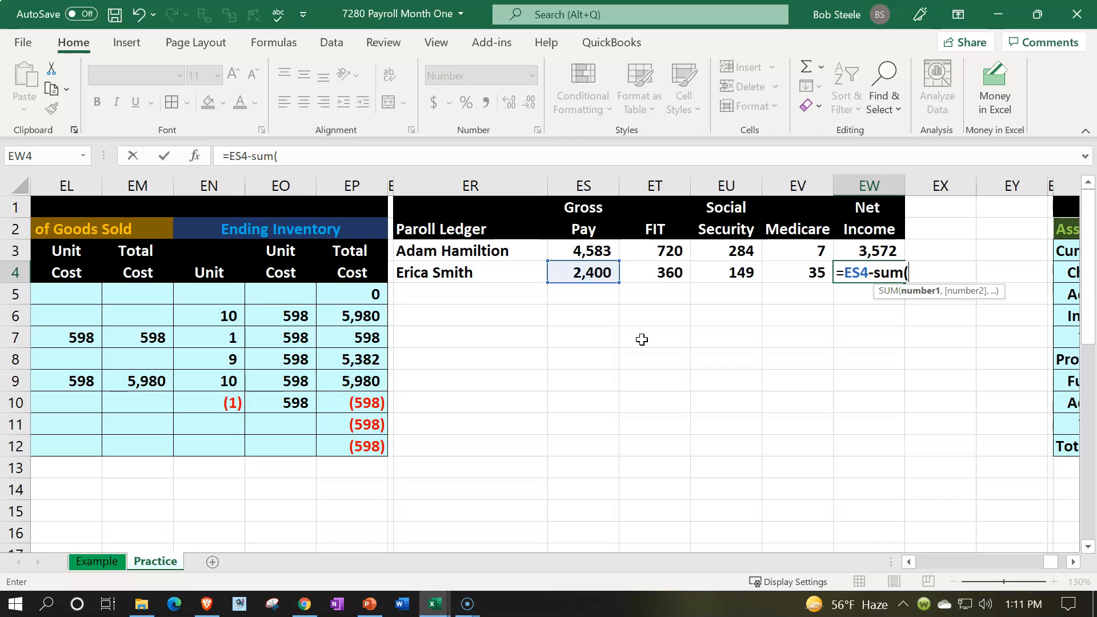
key(Left)
key(shift+Left)
key(shift+Left)
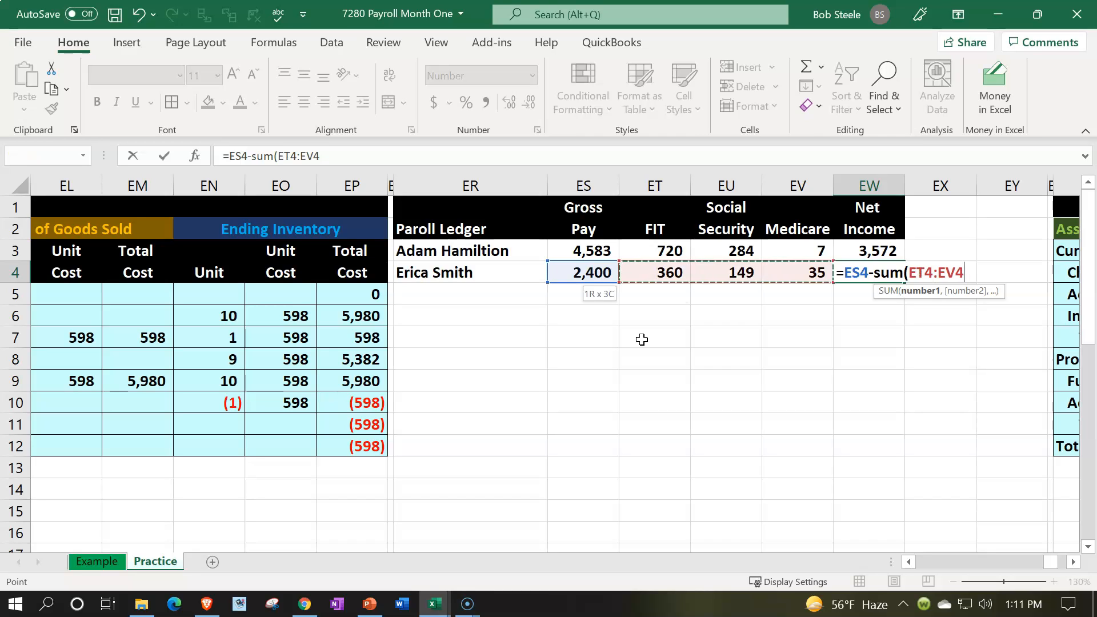
text())
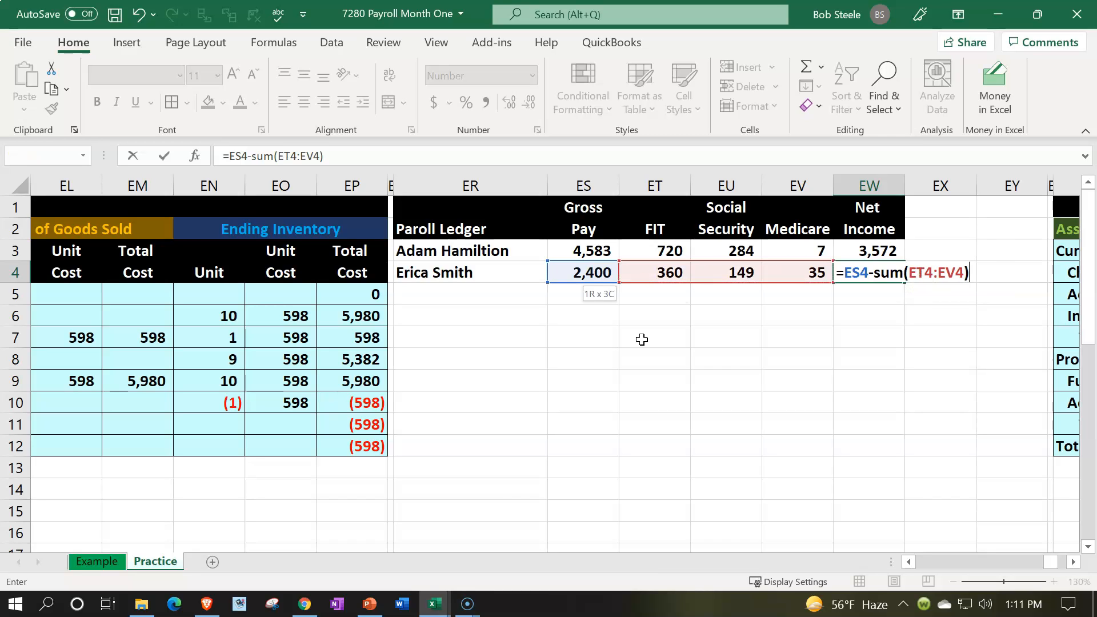
key(Return)
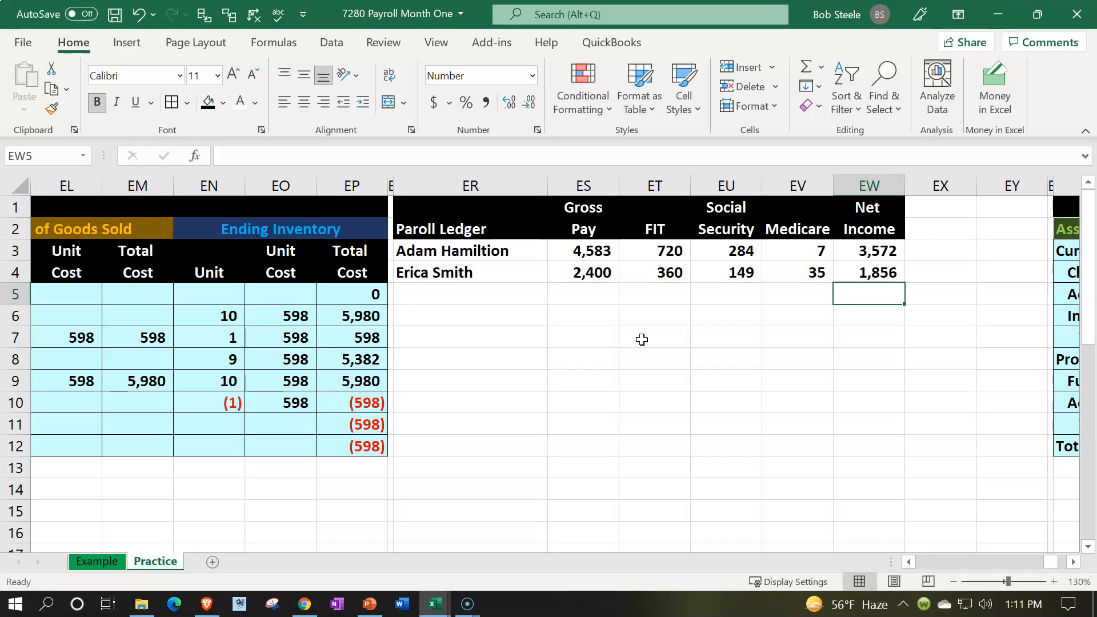
- Review the second employee's entries and formulas in row 4, from gross pay through withholdings to net income
key(Left)
key(Left)
key(Left)
key(Left)
key(Up)
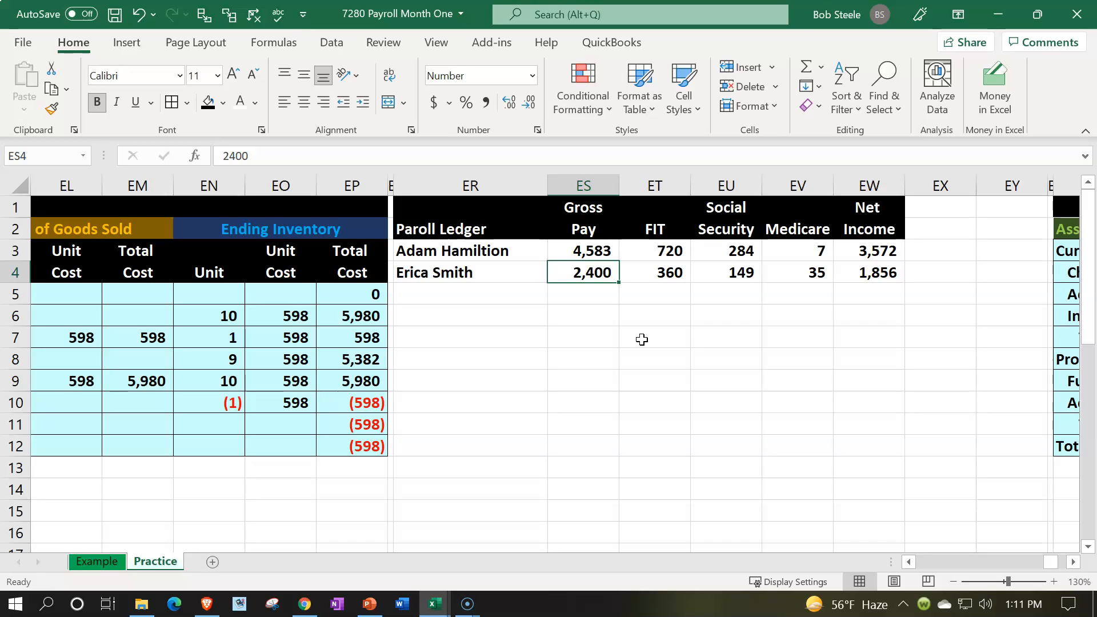
key(Right)
key(Right)
key(Right)
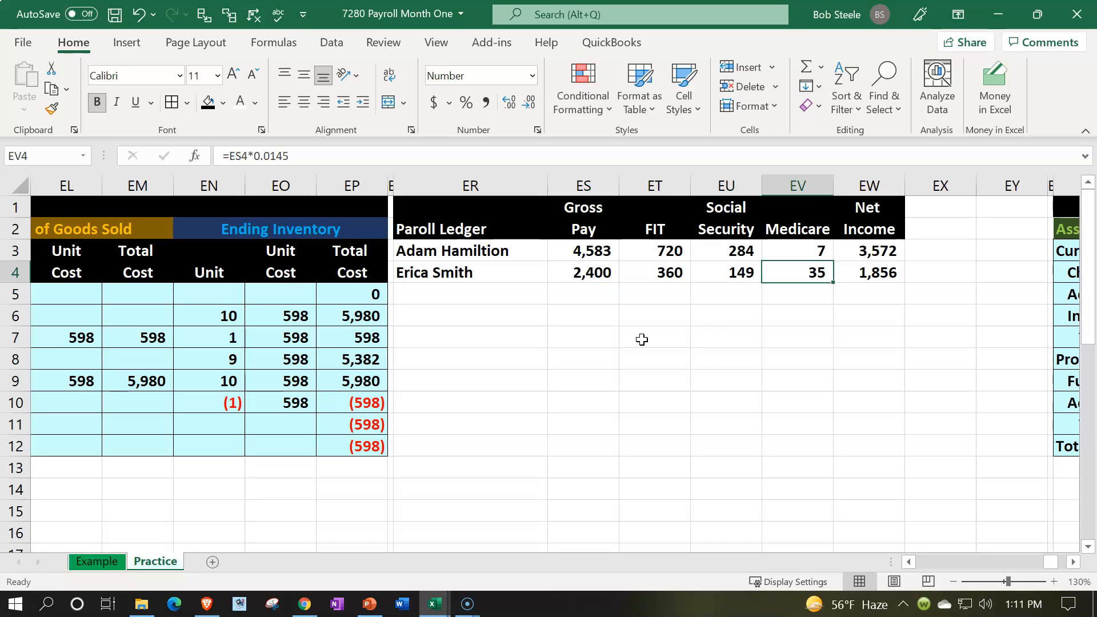
key(Right)
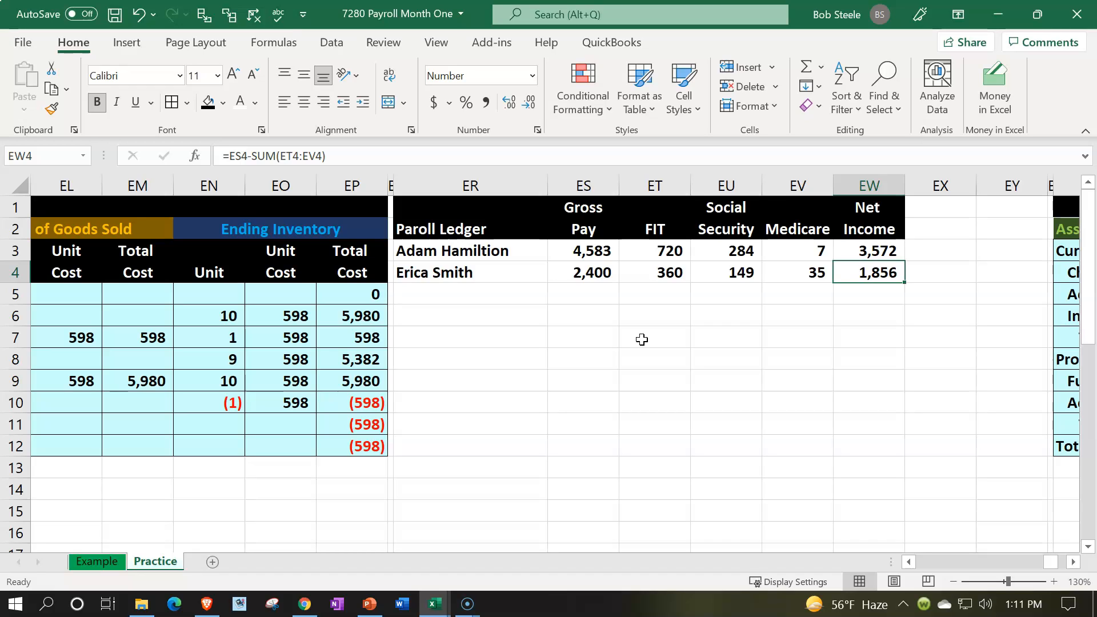
key(Left)
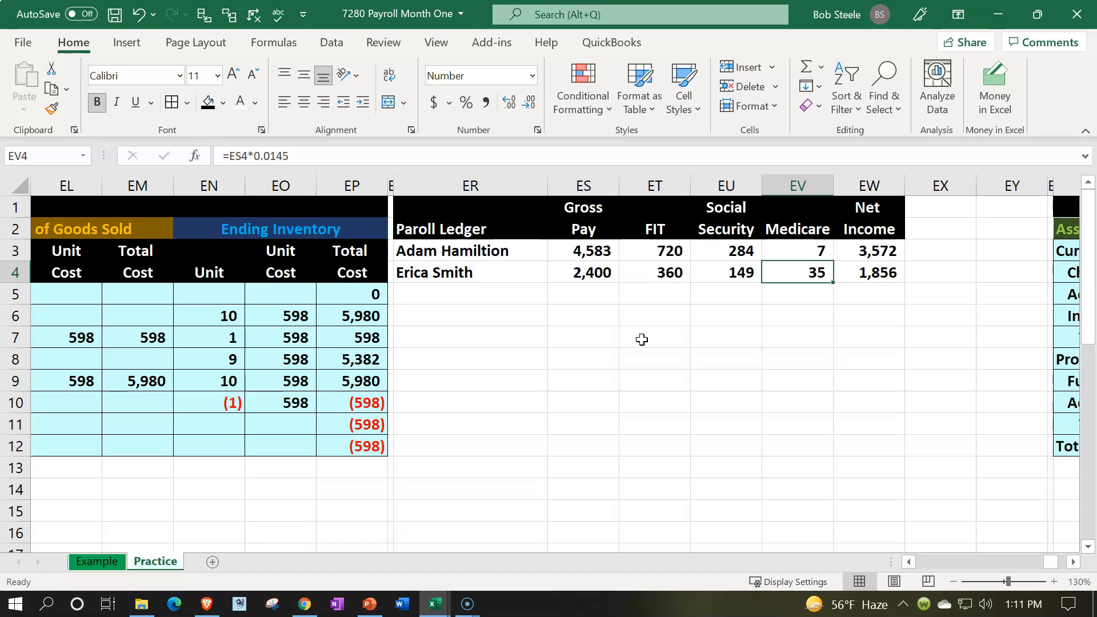
- Label ER5 as Total and sum the two employees' gross pay in ES5 with =SUM(ES3:ES4)
key(Down)
key(Left)
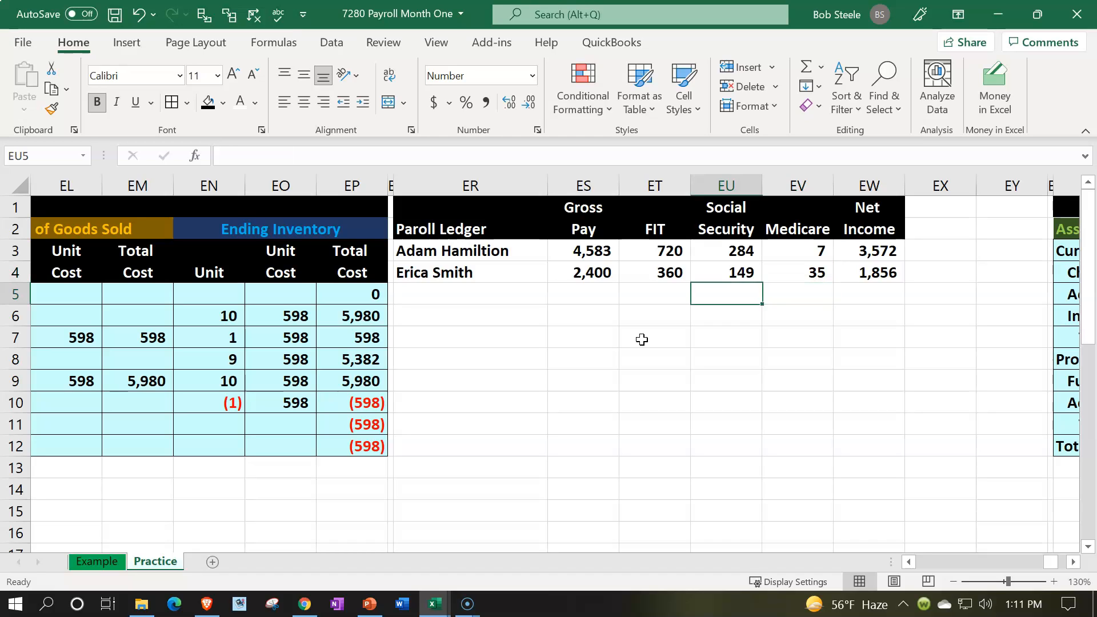
key(Left)
key(Left)
key(Left)
text(Total)
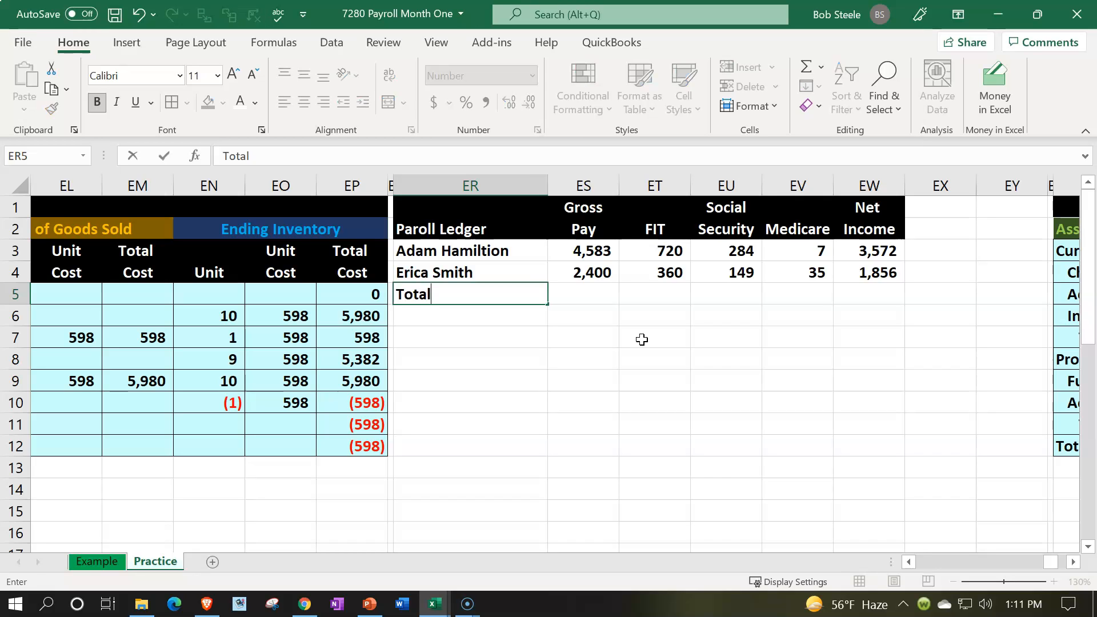
key(Tab)
text(=sum()
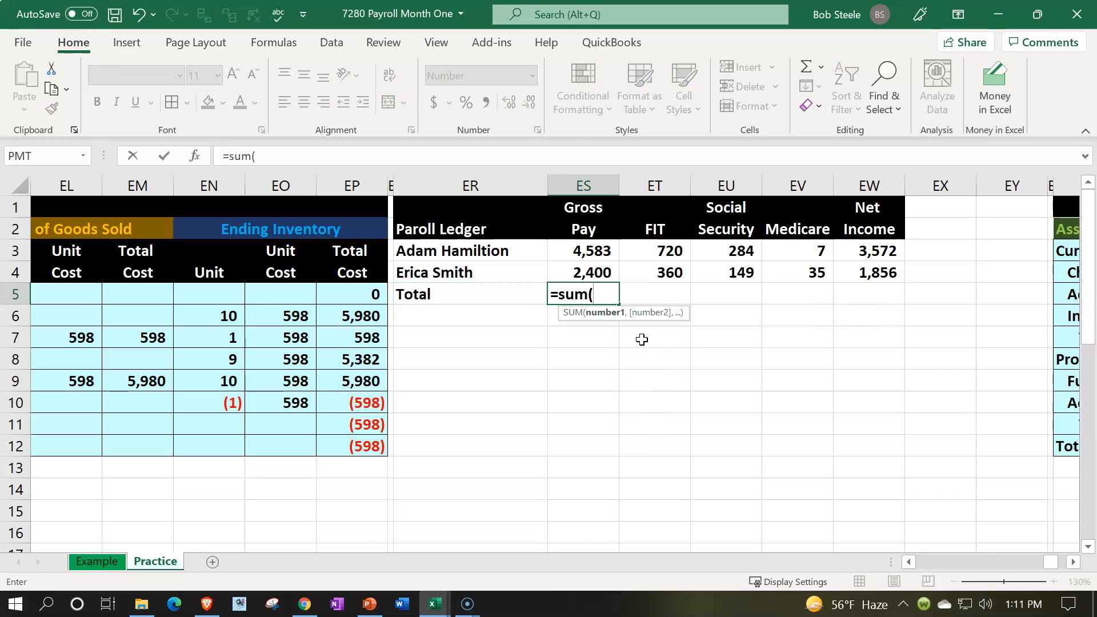
key(Up)
key(shift+Up)
key(Return)
- Copy the gross pay total in ES5 across ET5:EW5 to total the FIT, Social Security, Medicare and Net Income columns
key(Up)
key(Right)
key(ctrl+c)
key(Right)
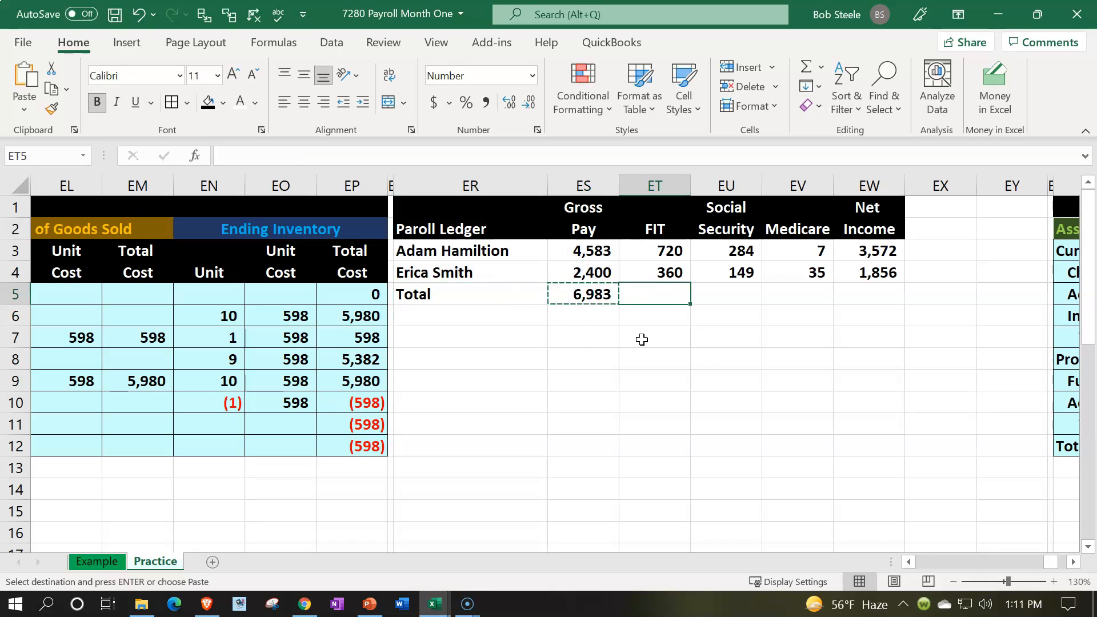
key(shift+Right)
key(shift+Right)
key(shift+Right)
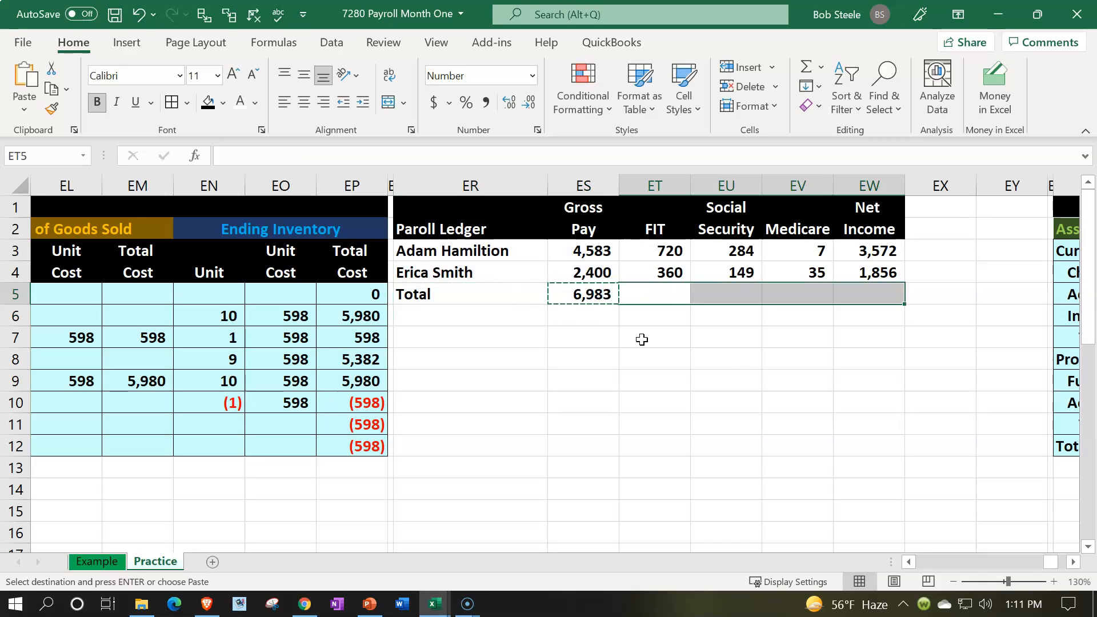
key(ctrl+v)
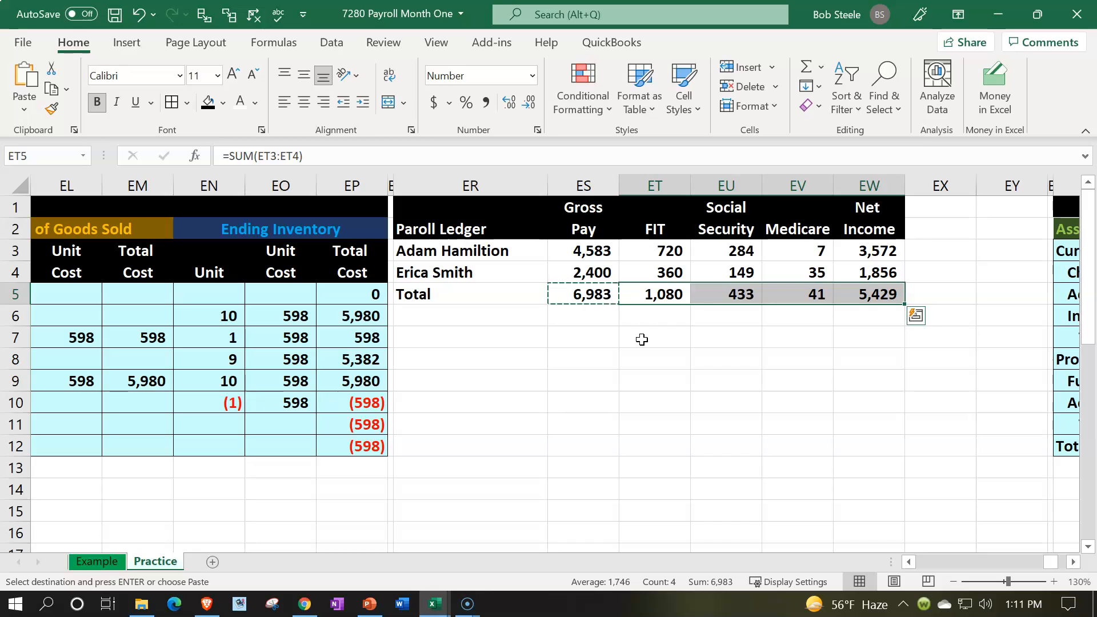
- Review the ledger's employee rows and totals, and inspect the net income total's formula in EW5 against the amounts it adds
drag(577, 252, 764, 257)
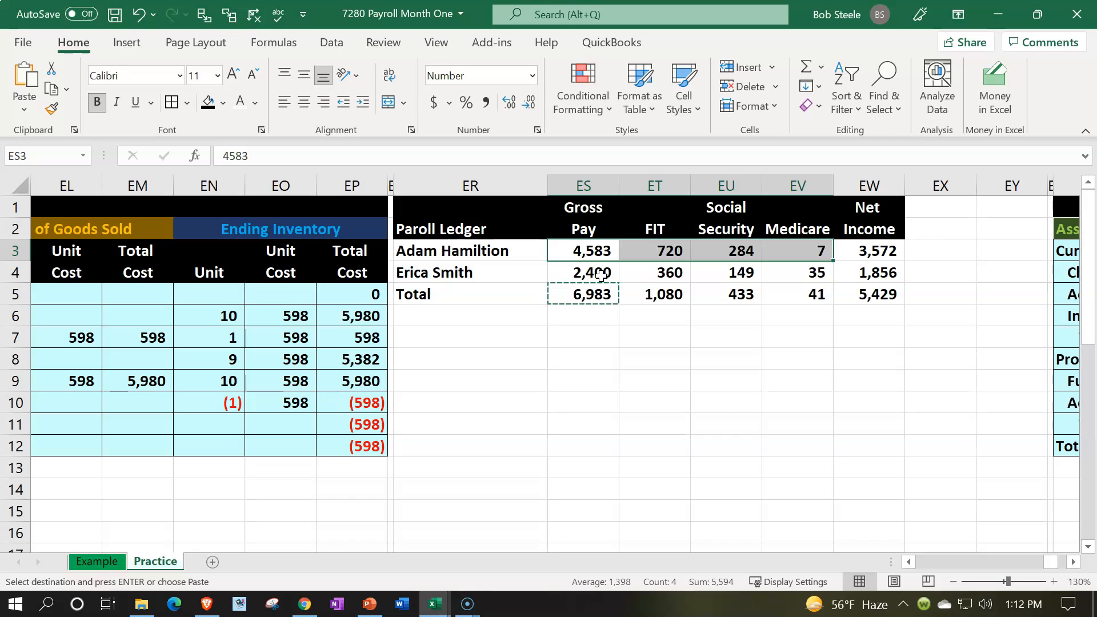
drag(582, 296, 744, 292)
key(ctrl+v)
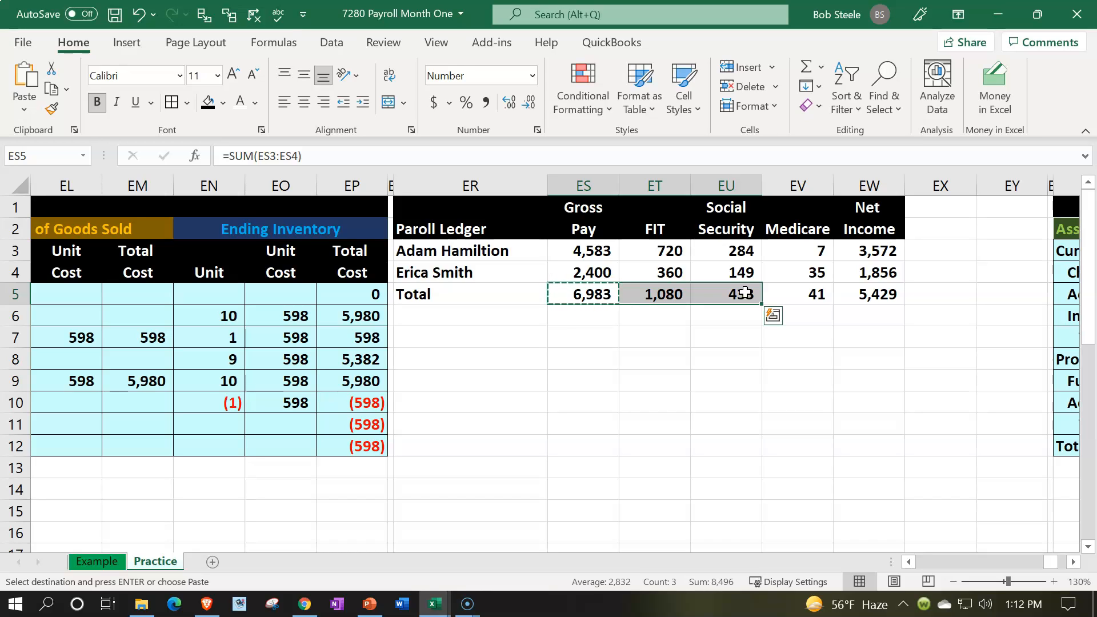
drag(502, 255, 773, 239)
drag(535, 269, 711, 274)
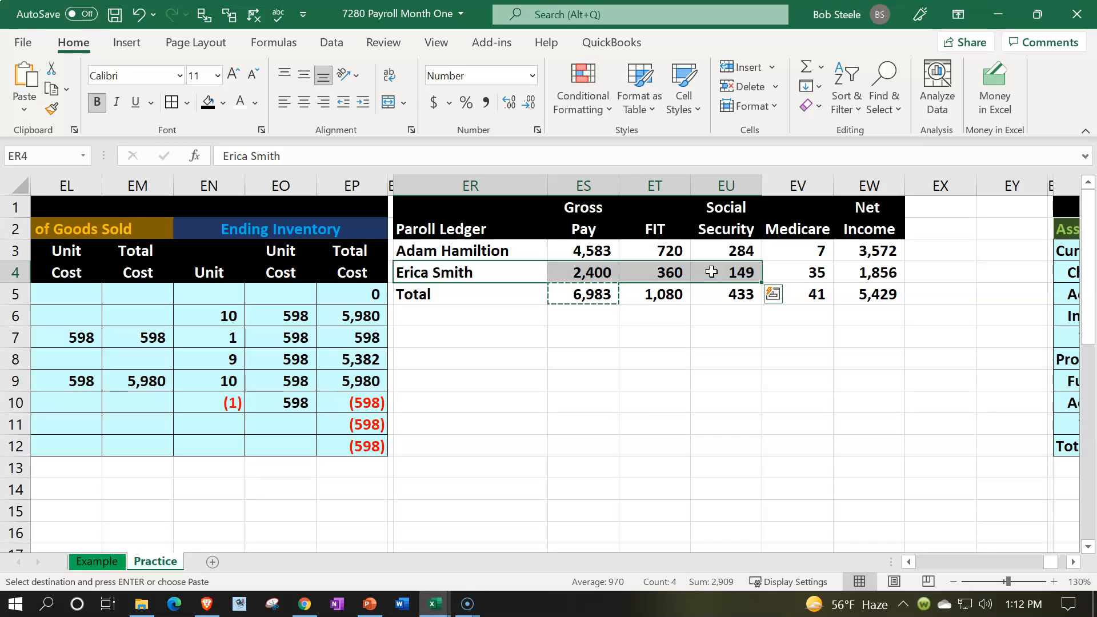
drag(472, 201, 885, 287)
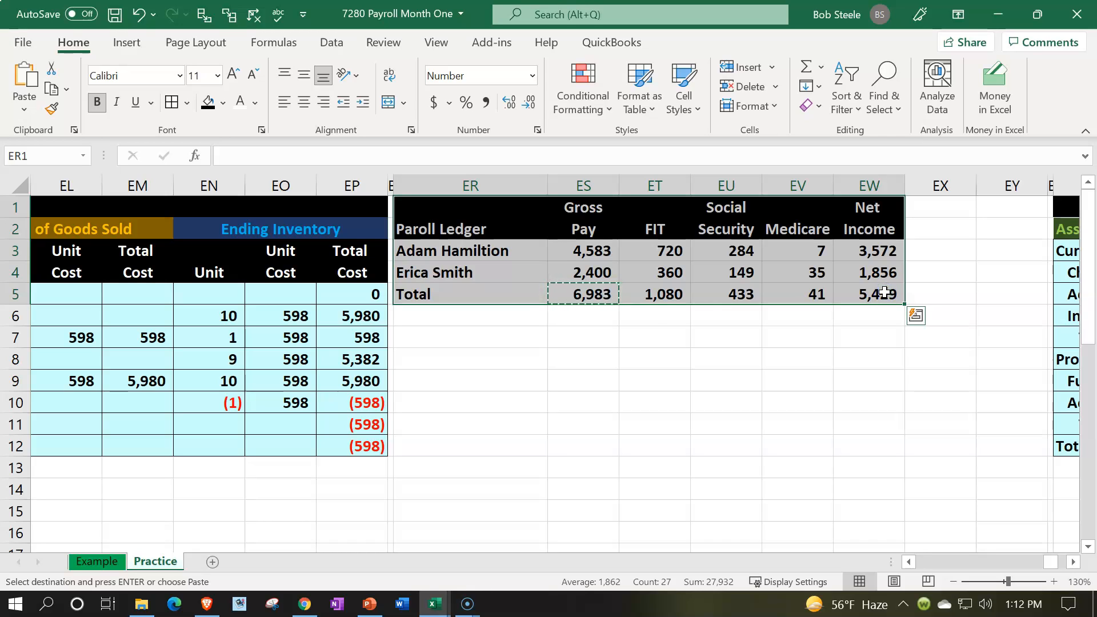
drag(521, 294, 847, 304)
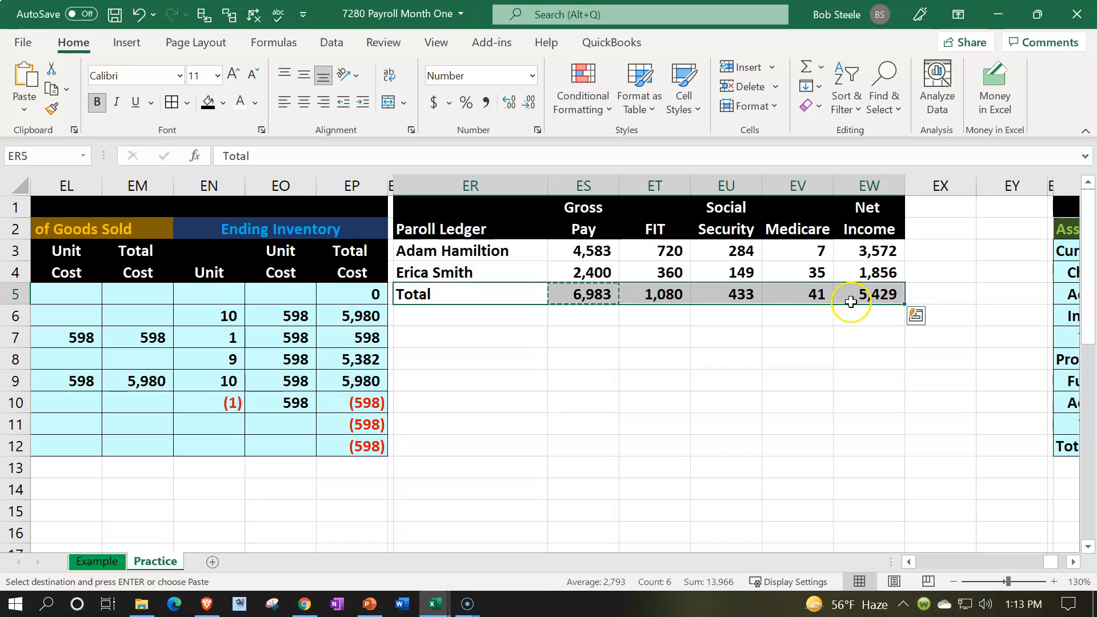
click(869, 294)
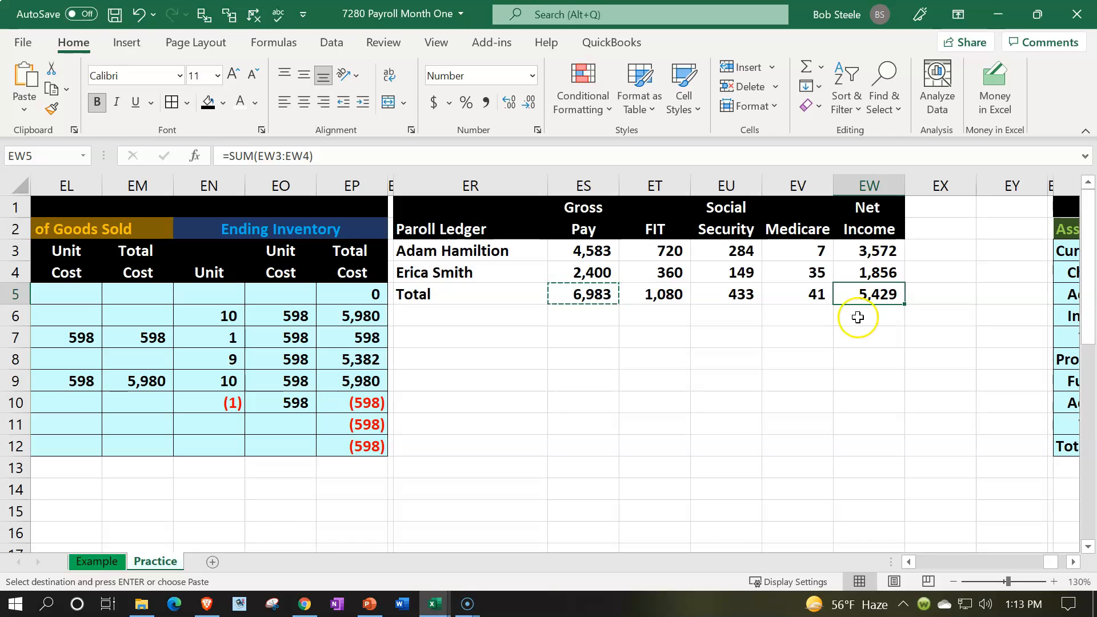
click(884, 250)
drag(883, 250, 884, 274)
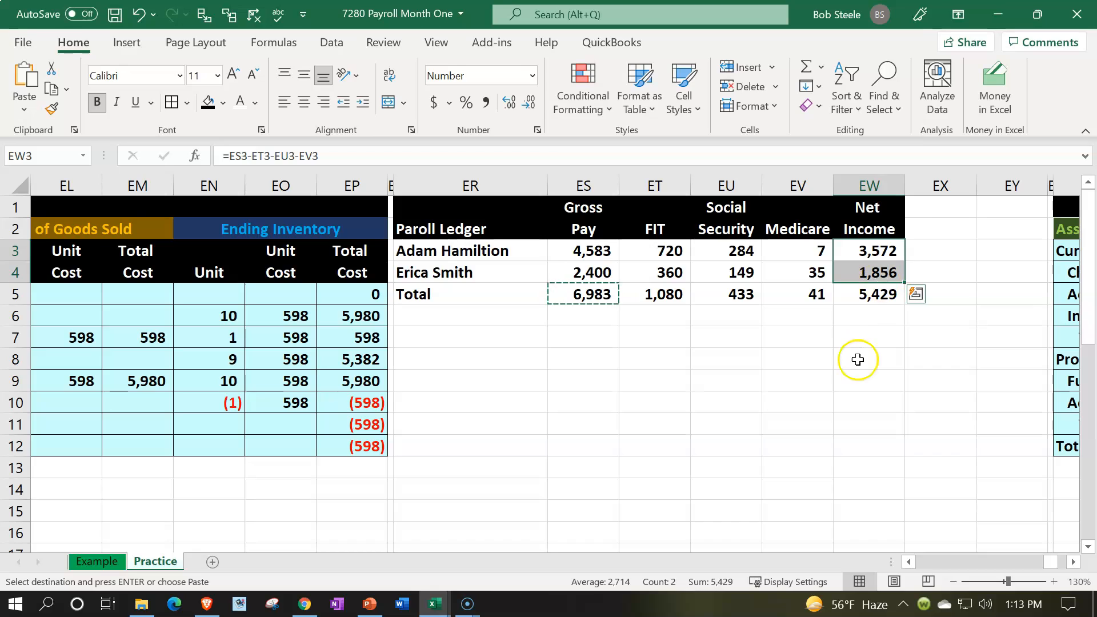
click(858, 359)
click(896, 296)
key(F2)
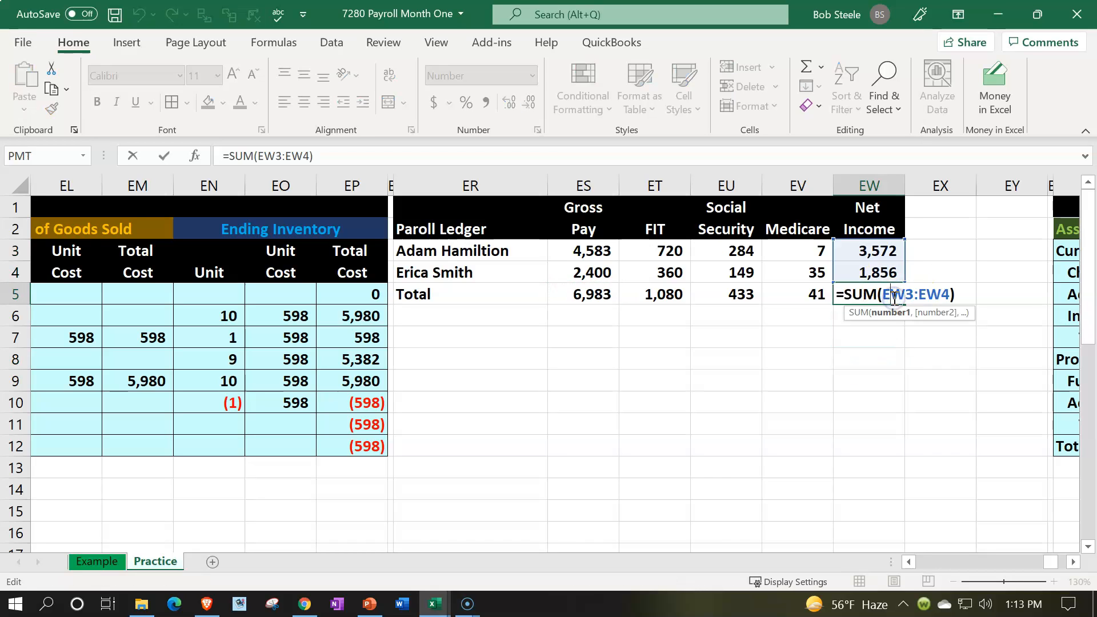
- Add a cross-check of total net income in EX5 as total gross pay minus total withholdings, using +ES5-SUM(ET5:EV5)
key(Tab)
text(+)
key(Left)
key(Left)
key(Left)
key(Left)
key(Left)
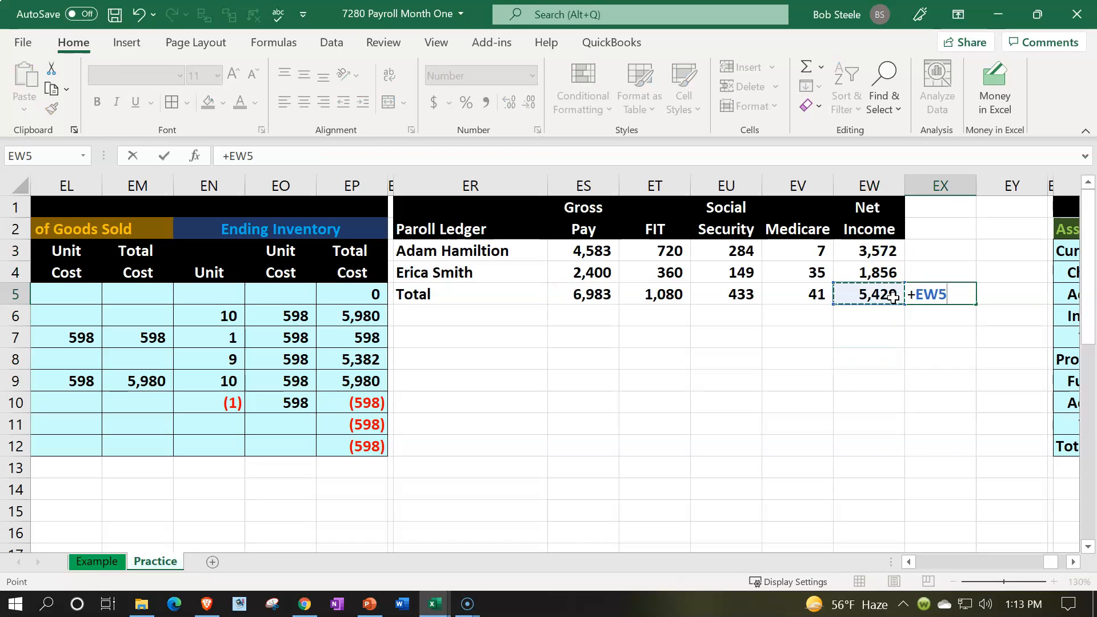
text(-sum()
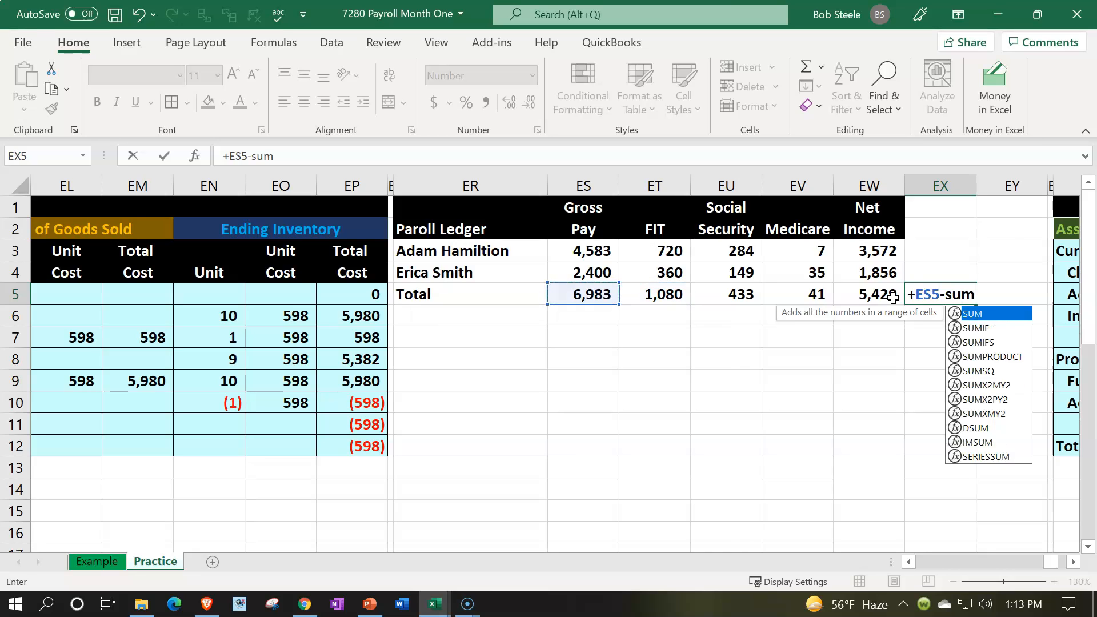
key(Left)
key(Left)
key(shift+Left)
key(shift+Left)
key(Return)
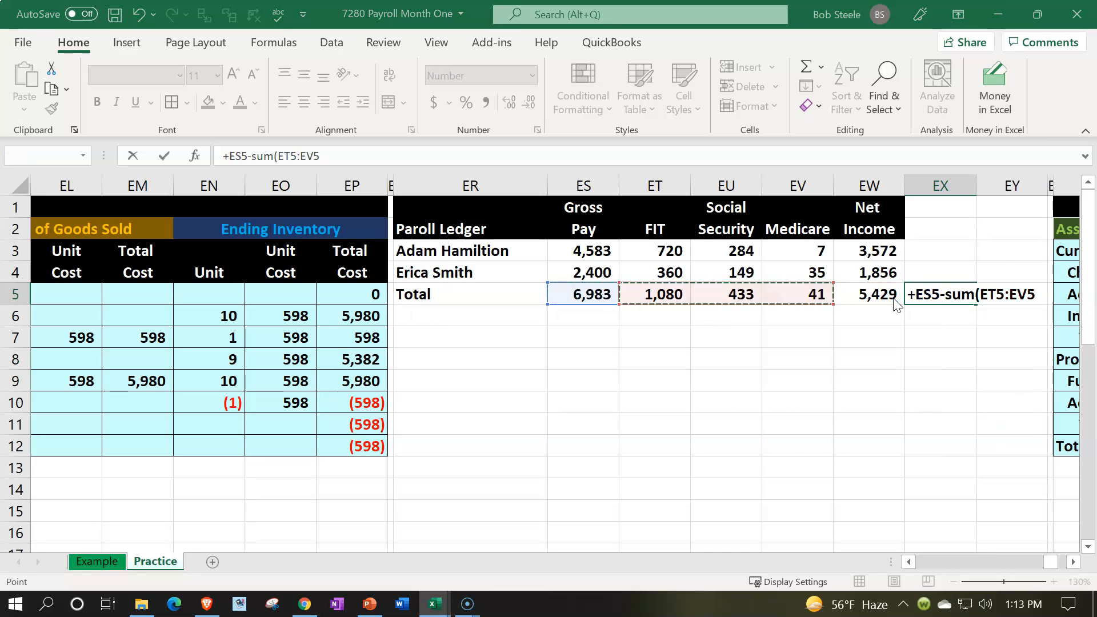
key(Return)
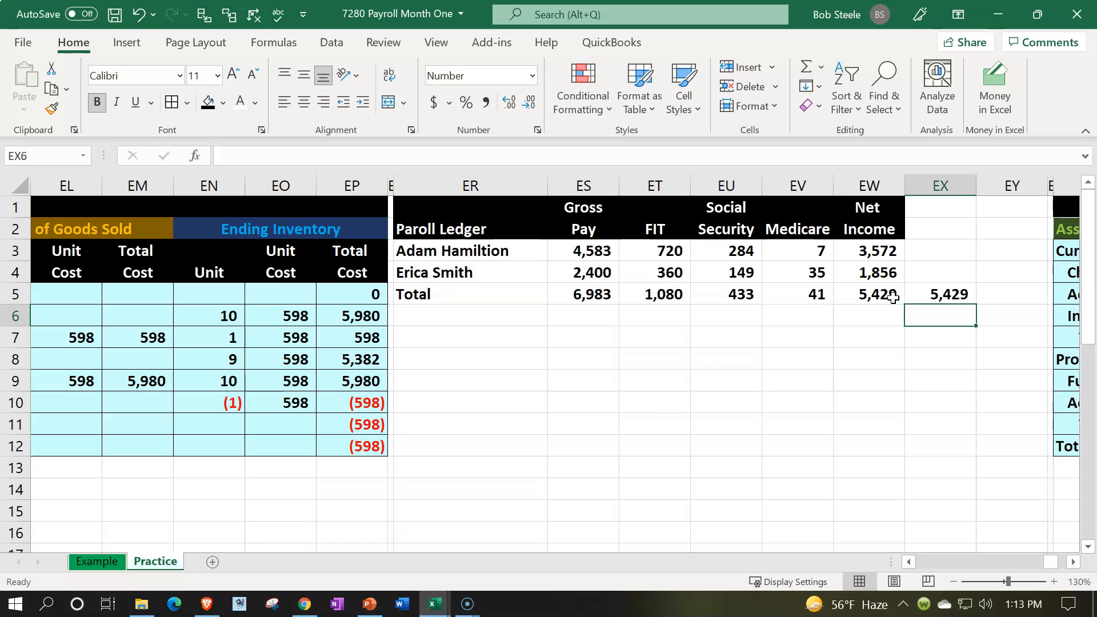
- Label ER8 as Employer Tax below the payroll ledger
key(Left)
key(Left)
key(Left)
key(Left)
key(Left)
key(Left)
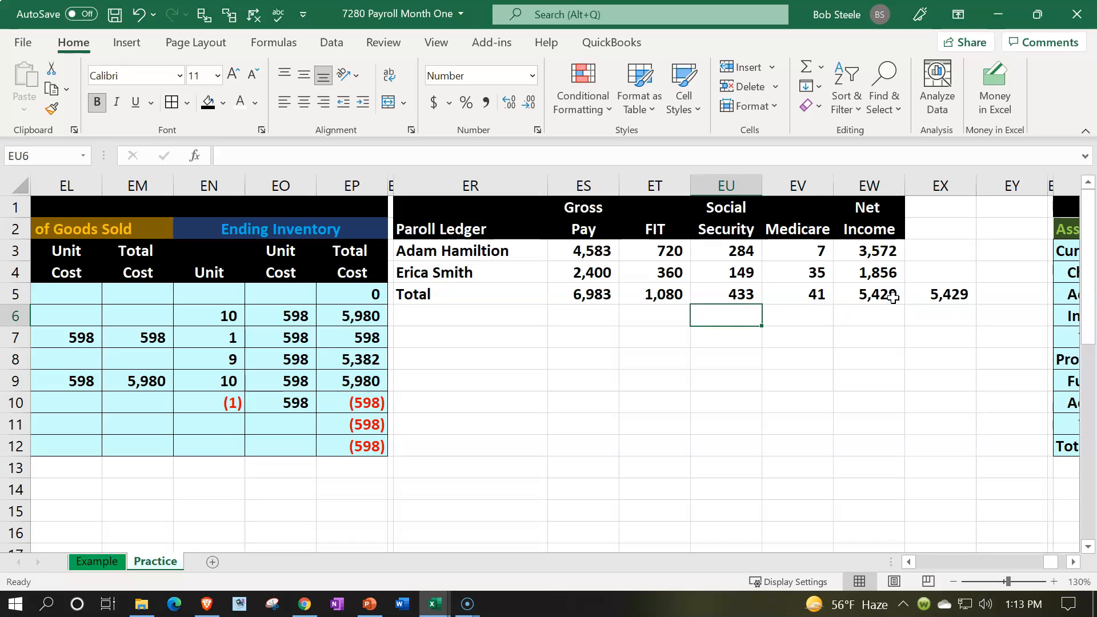
key(Down)
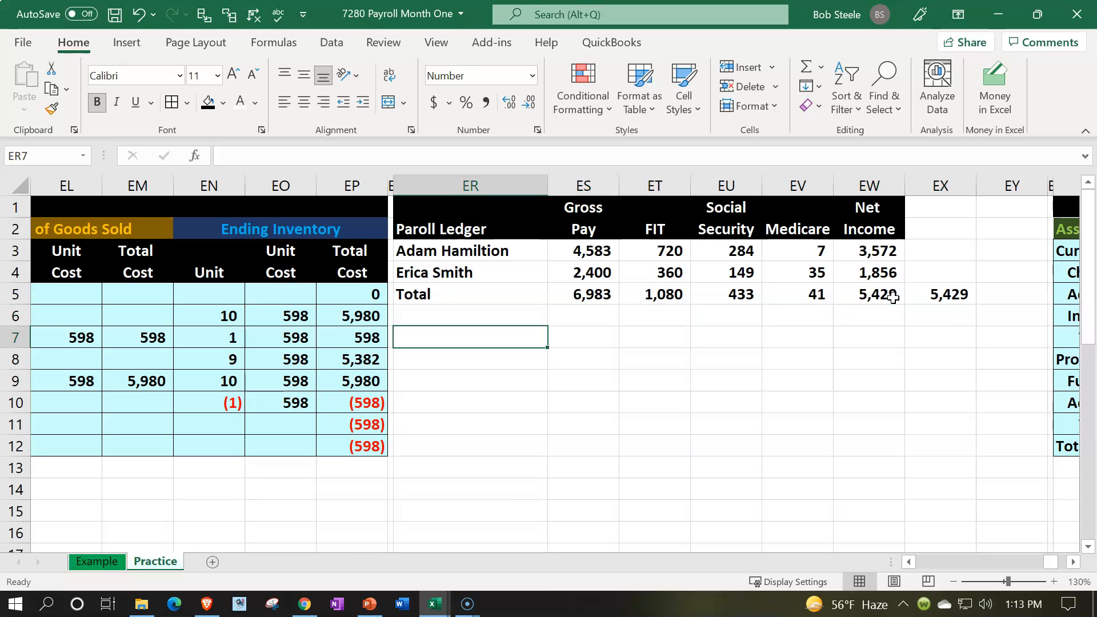
key(Down)
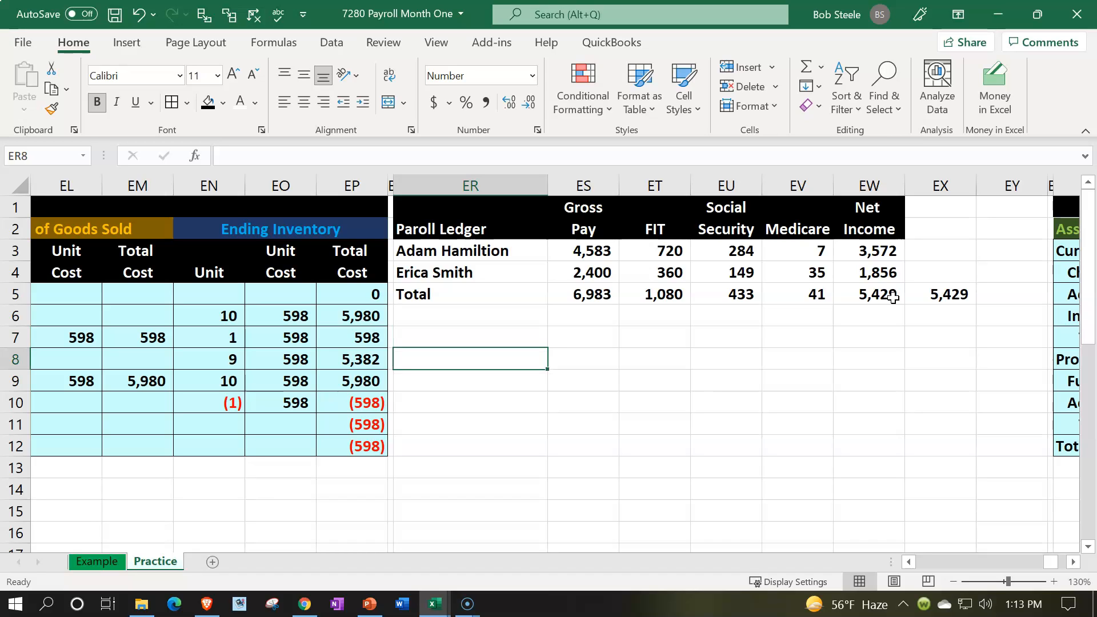
text(Employer Tax)
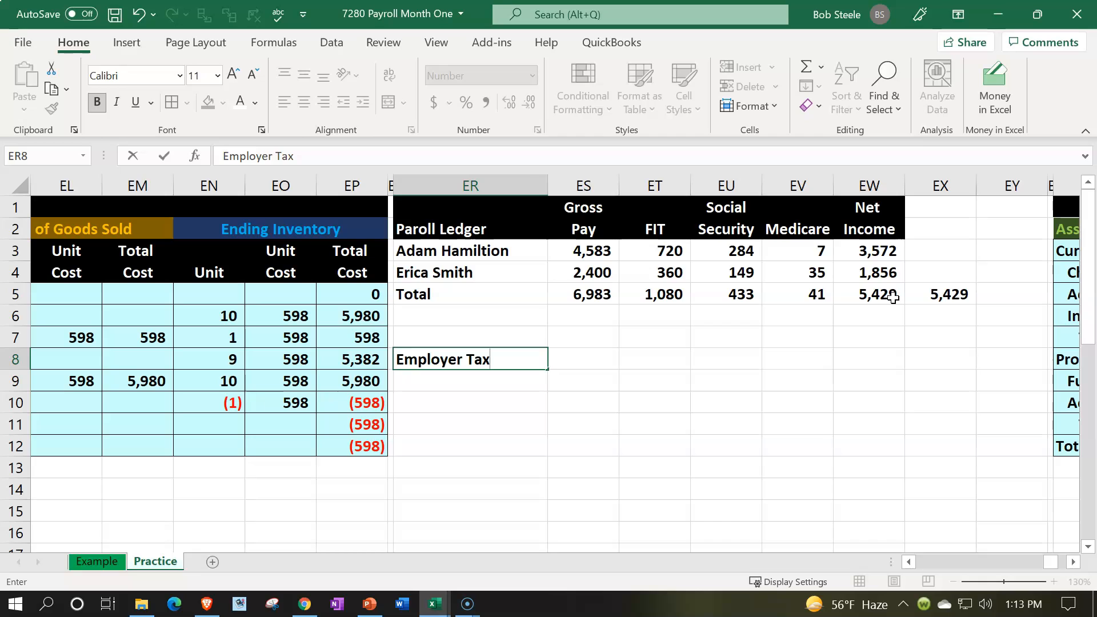
- Build the two-line Social Security heading in EU7:EU8 by linking to the ledger headings with =EU1 and +EU2
key(Right)
key(Right)
key(Right)
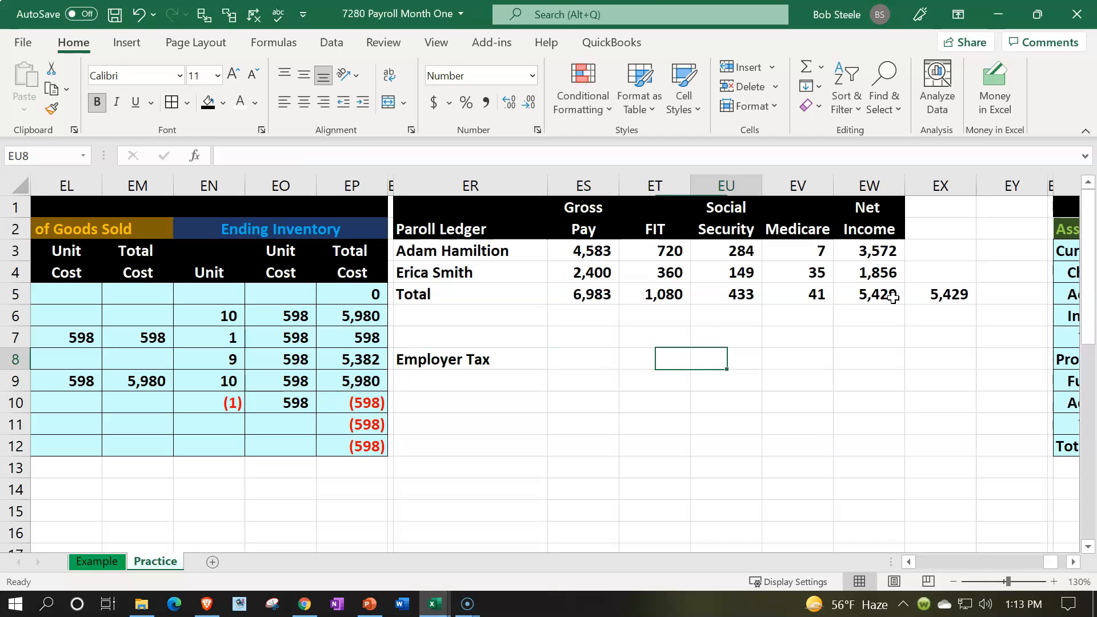
key(Up)
text(=)
key(Up)
key(Up)
key(Up)
key(Up)
key(Up)
key(Up)
key(Return)
text(+)
key(Up)
key(Up)
key(Up)
key(Up)
key(Up)
key(Up)
key(Return)
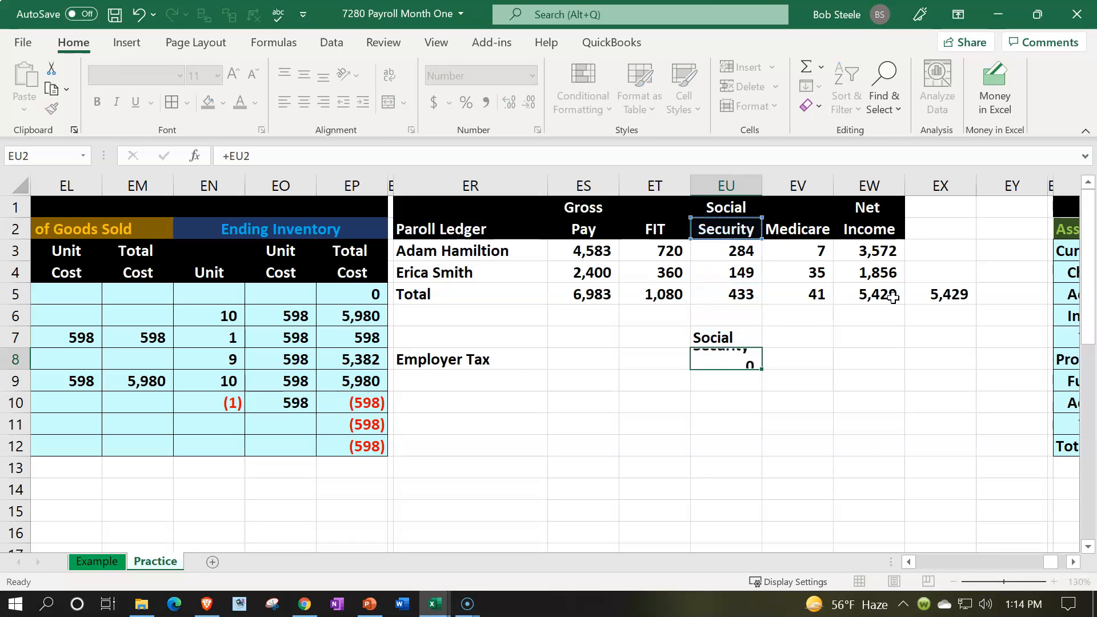
- Add the Medicare heading in EV8 by linking it to the ledger's Medicare heading in EV2
key(Up)
key(Right)
text(+)
key(Up)
key(Up)
key(Up)
key(Up)
key(Up)
key(Up)
key(Return)
key(Up)
- Enter the heading Total in EW8 beside the employer tax table's Medicare heading
key(Right)
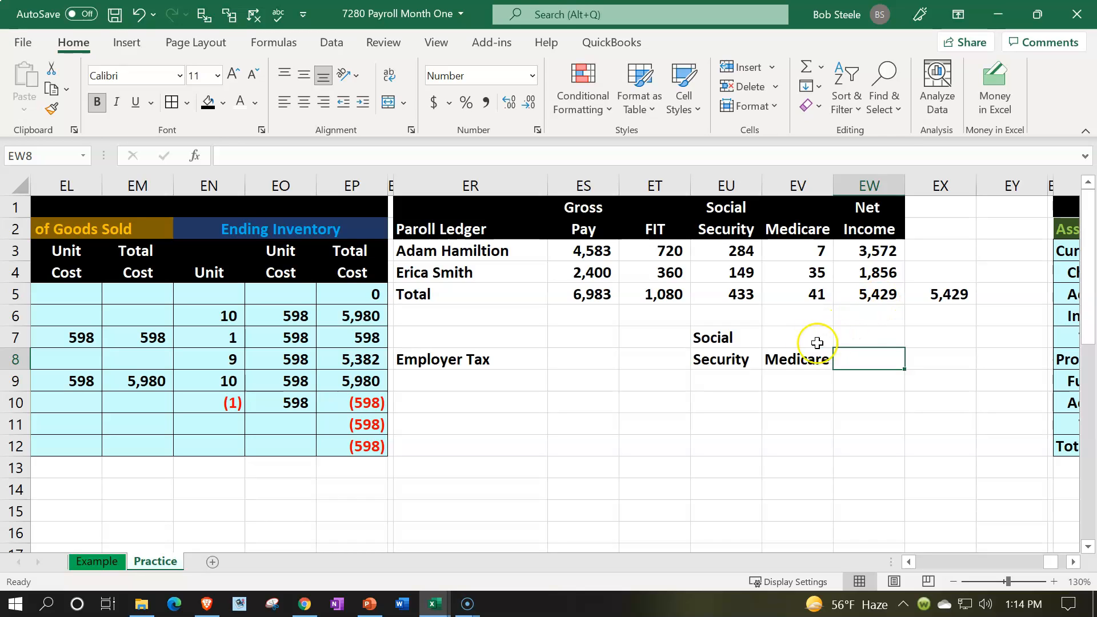
click(749, 340)
click(872, 365)
text(Total)
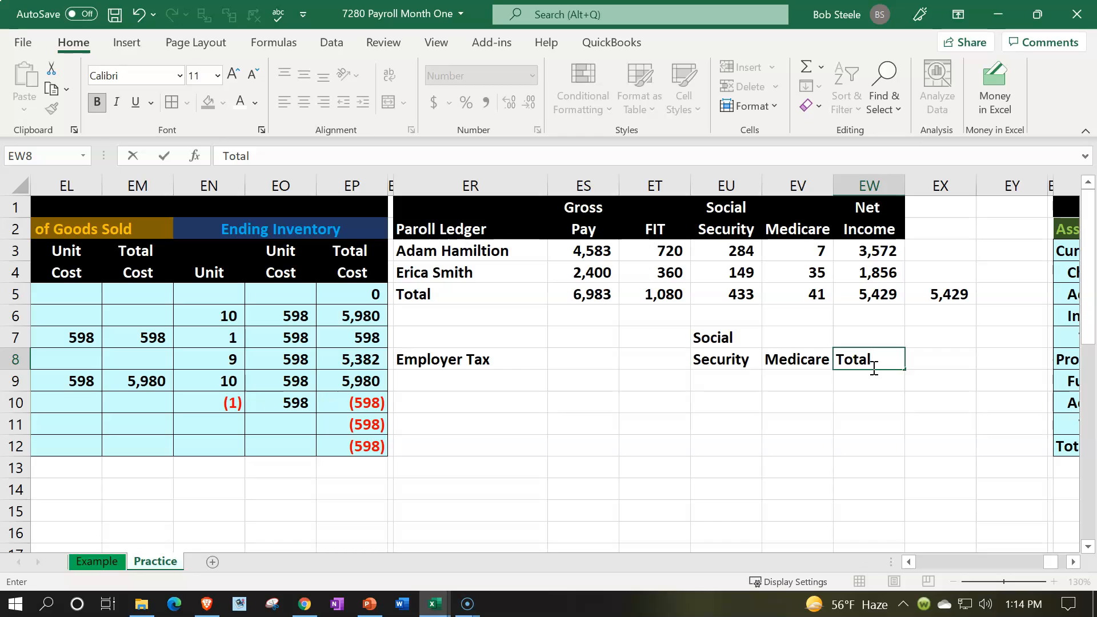
key(Return)
- Format the employer tax heading rows ER7:EW8 with black fill and white text, centering the headings in EU7:EW8
drag(743, 341, 838, 358)
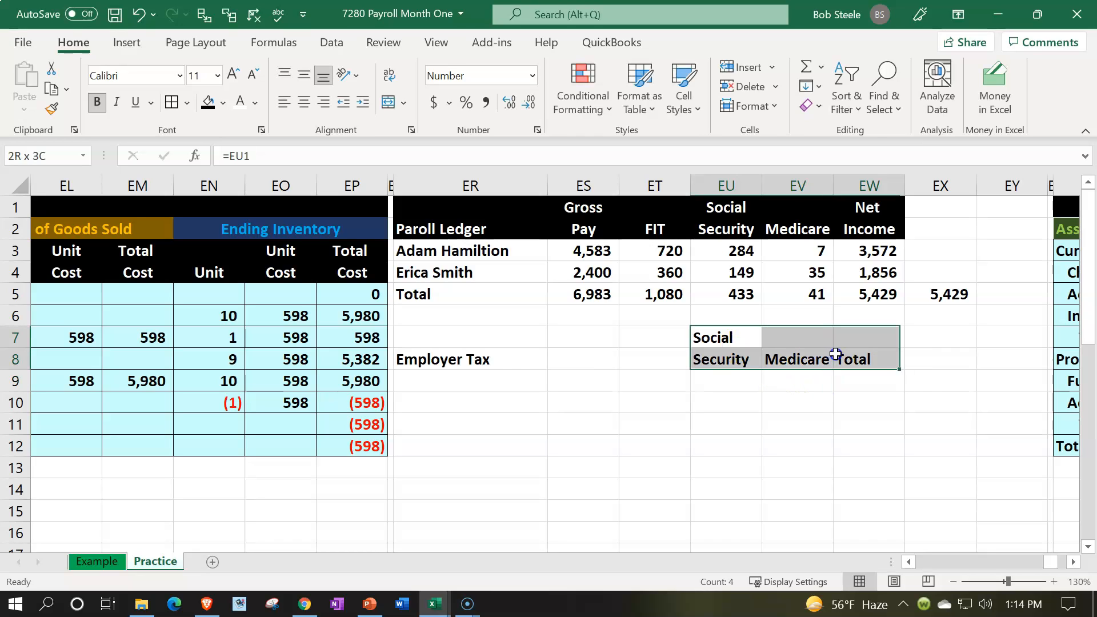
click(208, 103)
click(240, 103)
click(303, 101)
drag(491, 330, 646, 362)
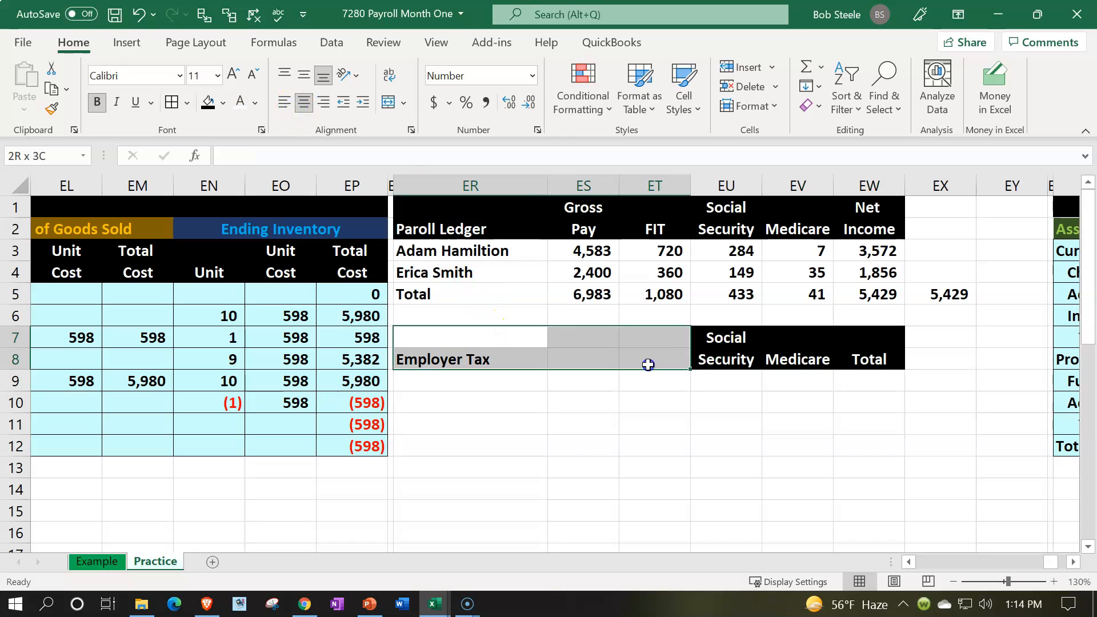
click(207, 102)
click(240, 102)
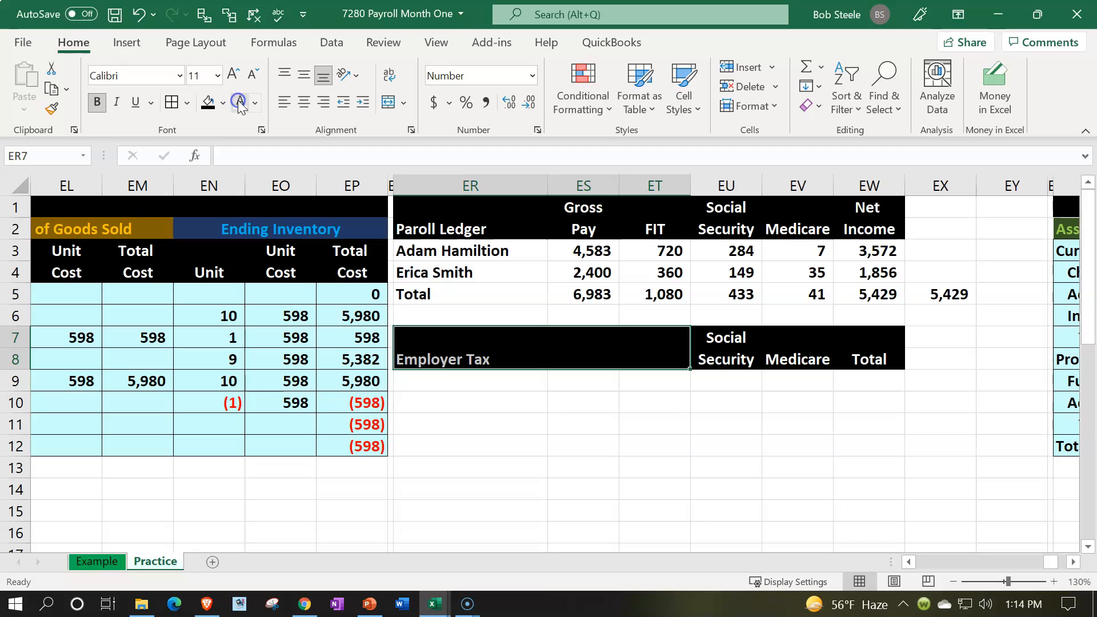
- Fill ER9 and ER10 of the employer tax table with links to the two employee names in ER3 and ER4
click(477, 386)
text(=)
key(Up)
key(Up)
key(Up)
key(Up)
key(Up)
key(Up)
key(Return)
text(=)
key(Up)
key(Up)
key(Up)
key(Up)
key(Up)
key(Up)
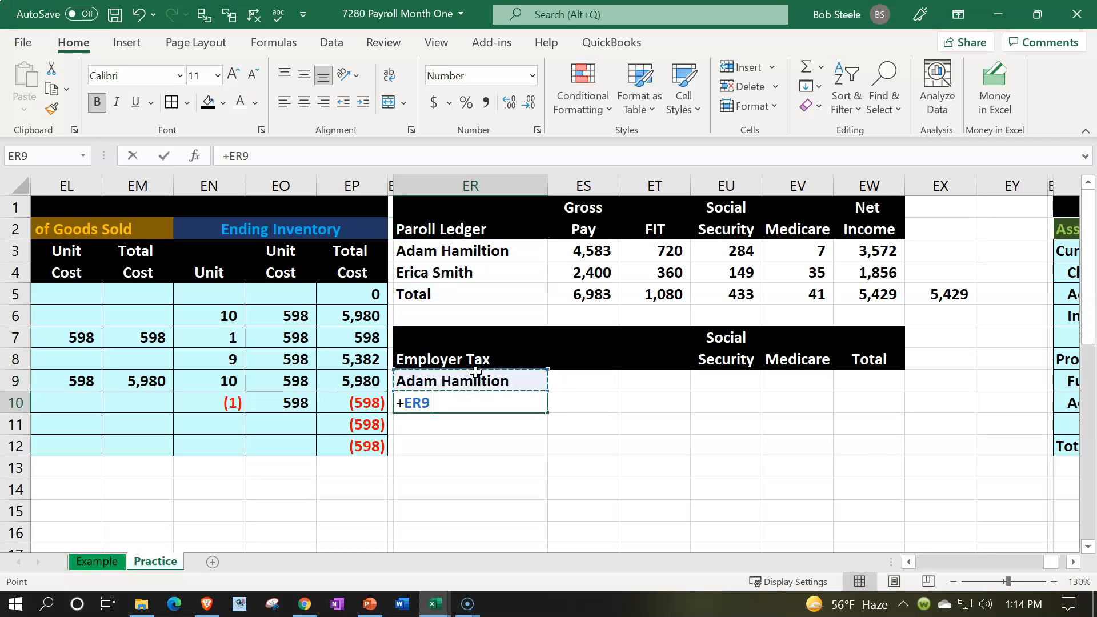
key(Return)
- Set the first employee's employer Social Security in EU9 equal to the ledger withholding, using =EU3
key(Right)
key(Right)
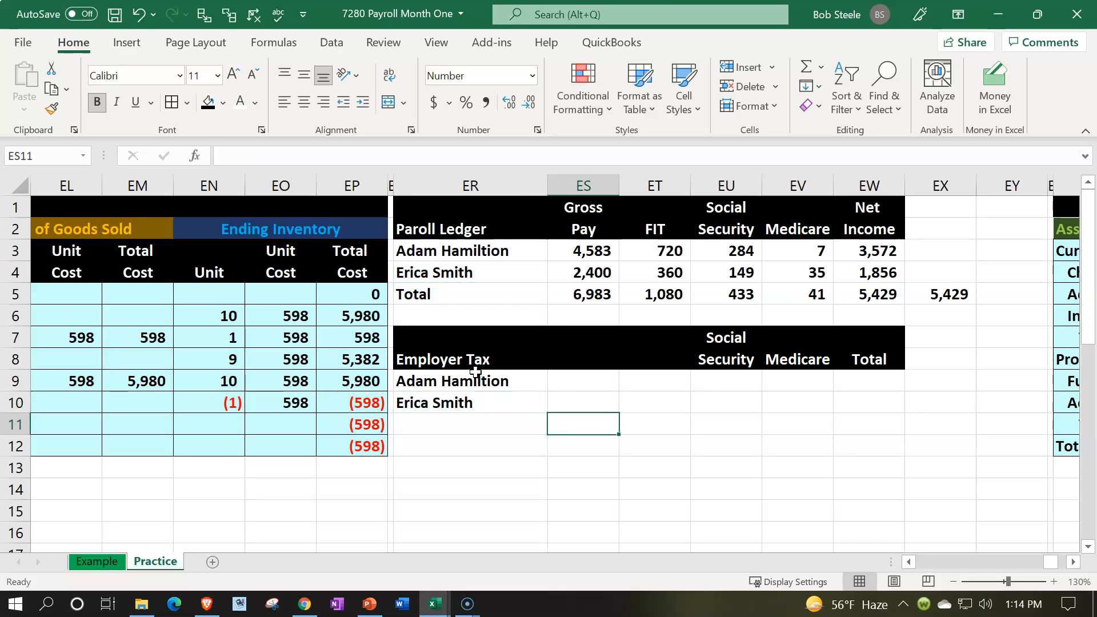
key(Up)
key(Up)
key(Right)
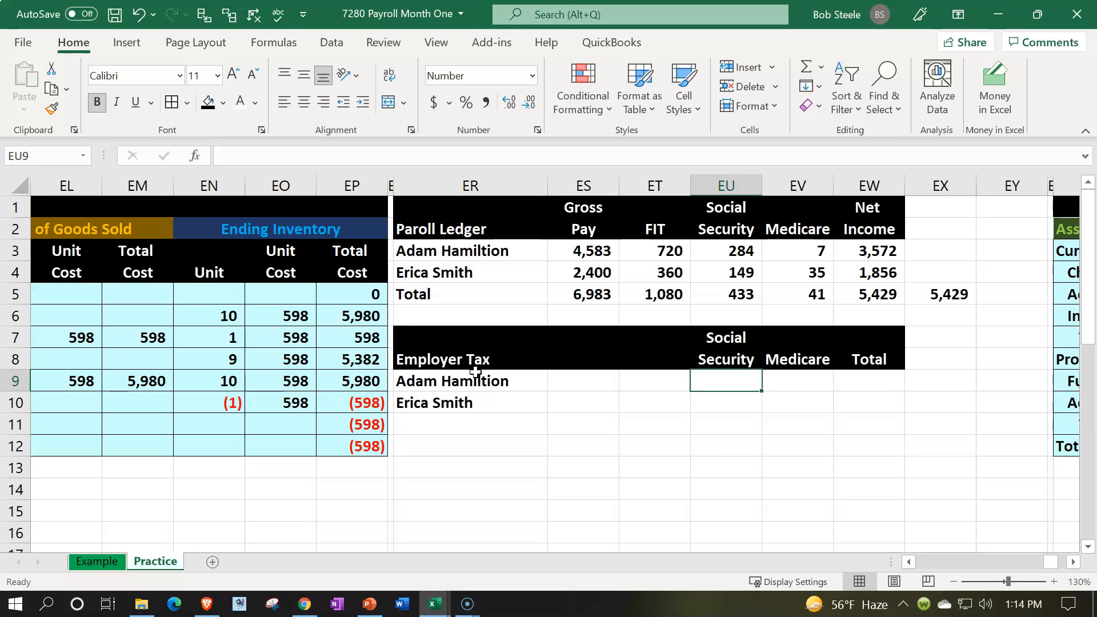
text(=)
key(Up)
key(Up)
- Set the second employee's employer Social Security in EU10 equal to the ledger withholding, using +EU4
key(Up)
key(Up)
key(Up)
key(Up)
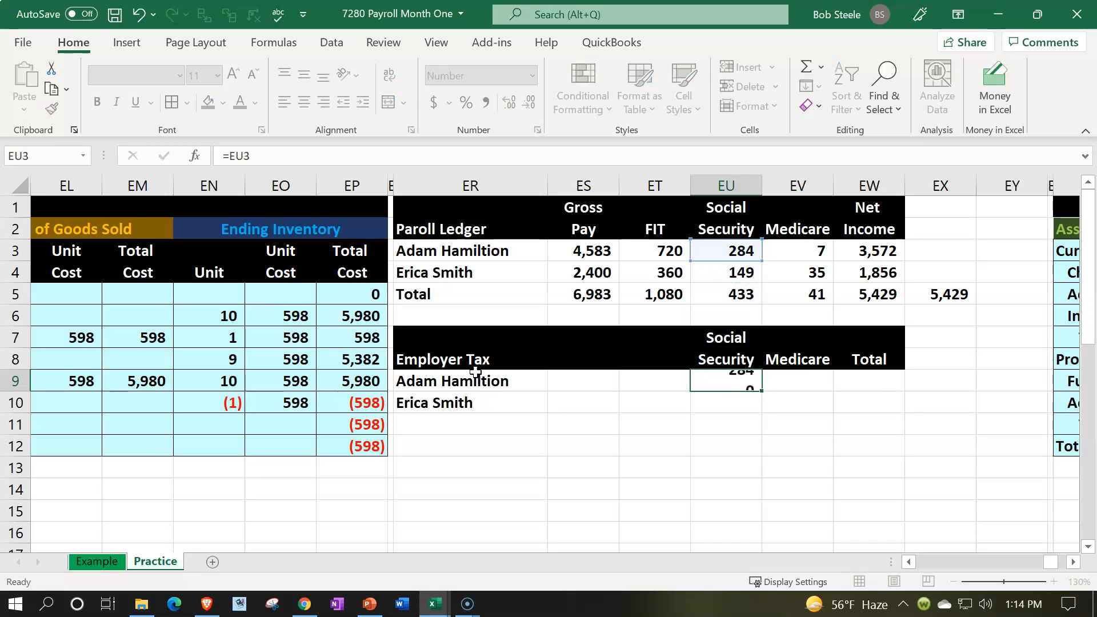
key(Return)
text(+)
- Set the first employee's employer Medicare in EV9 equal to the ledger's Medicare withholding in EV3
key(Up)
key(Up)
key(Up)
key(Up)
key(Up)
key(Up)
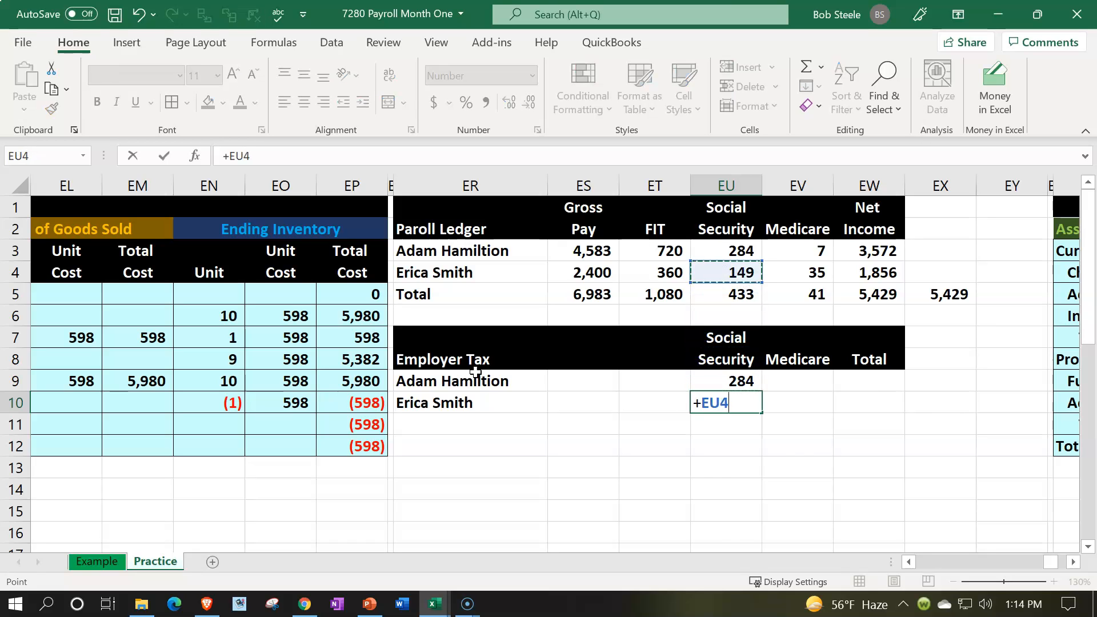
key(Return)
key(Right)
key(Up)
key(Up)
text(+)
- Set the second employee's employer Medicare in EV10 equal to the ledger's Medicare withholding in EV4
key(Up)
key(Up)
key(Up)
key(Up)
key(Up)
key(Up)
key(Return)
text(+)
key(Up)
key(Up)
key(Up)
key(Up)
key(Up)
key(Up)
key(Return)
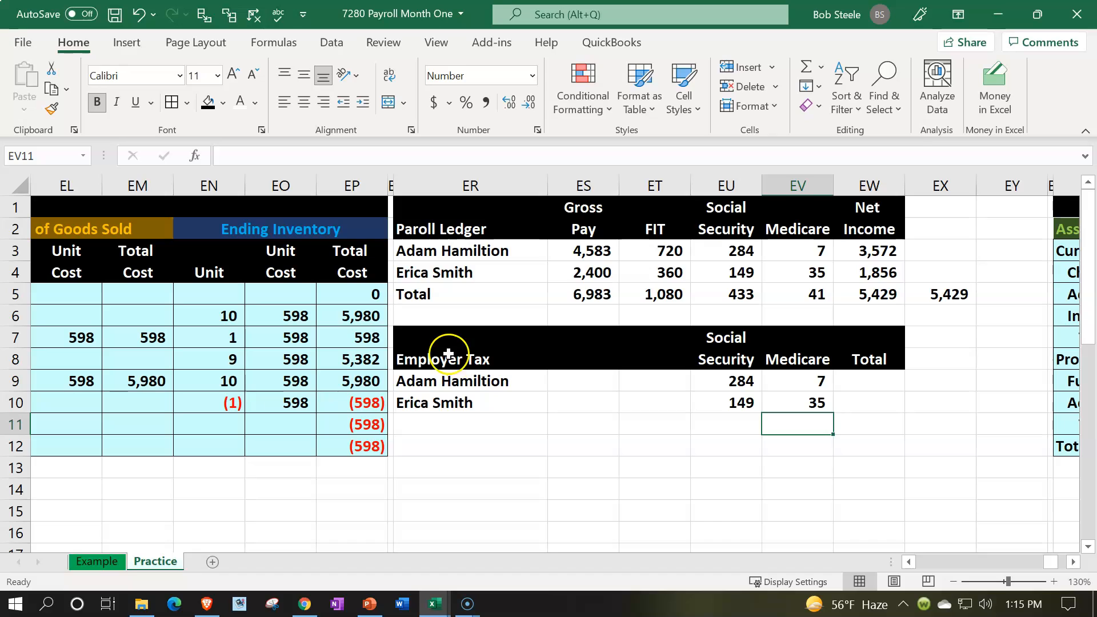
- Total the first employee's employer Social Security and Medicare in EW9 by summing EU9:EV9
click(585, 276)
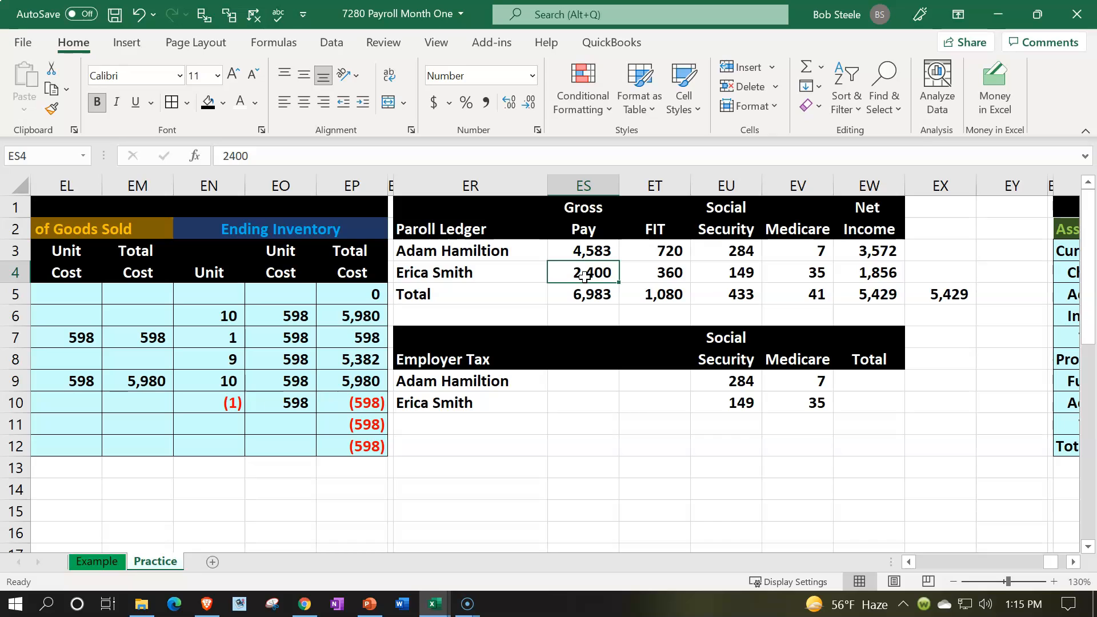
key(Down)
key(Down)
key(Down)
key(Down)
key(Down)
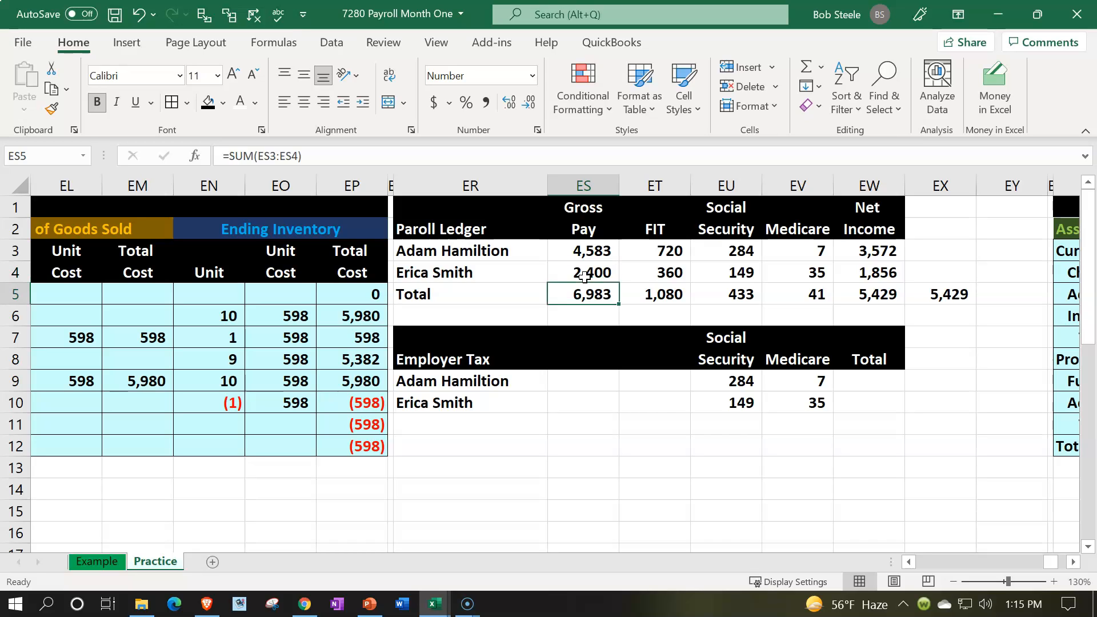
key(Right)
key(Right)
key(Right)
key(Right)
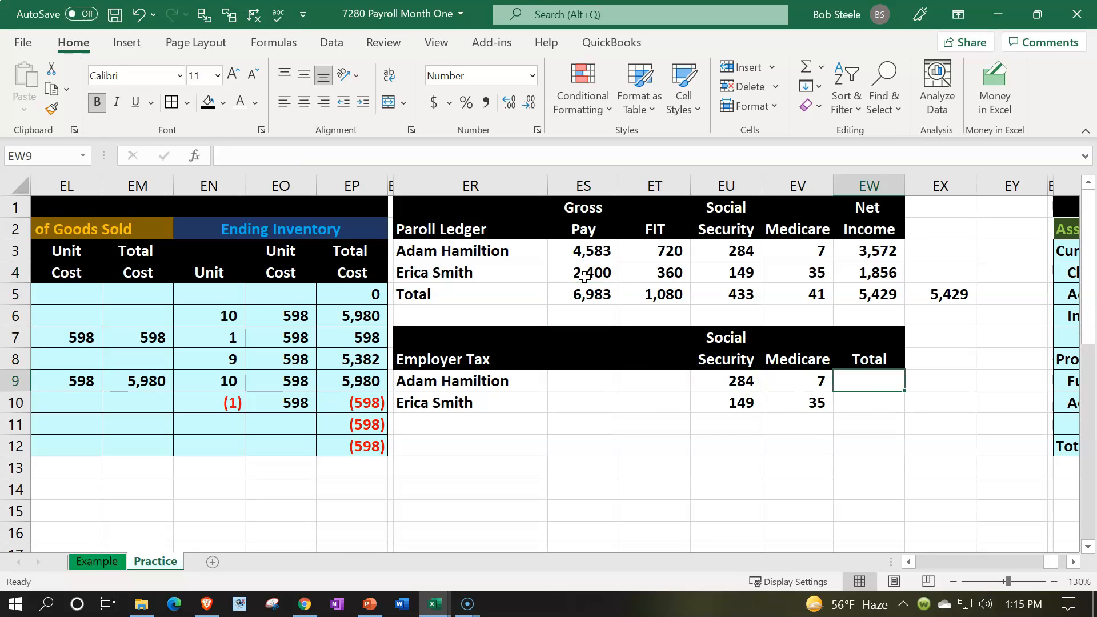
text(=sum()
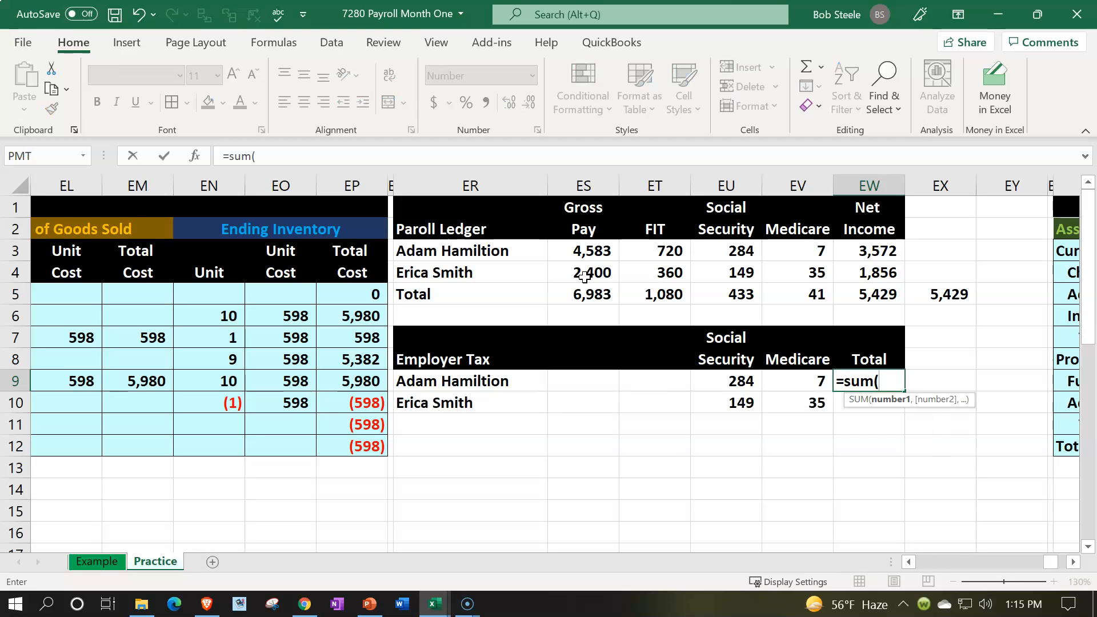
key(Left)
key(shift+Left)
key(Return)
- Total the second employee's employer taxes in EW10 with a SUM of EU10:EV10
text(+sum)
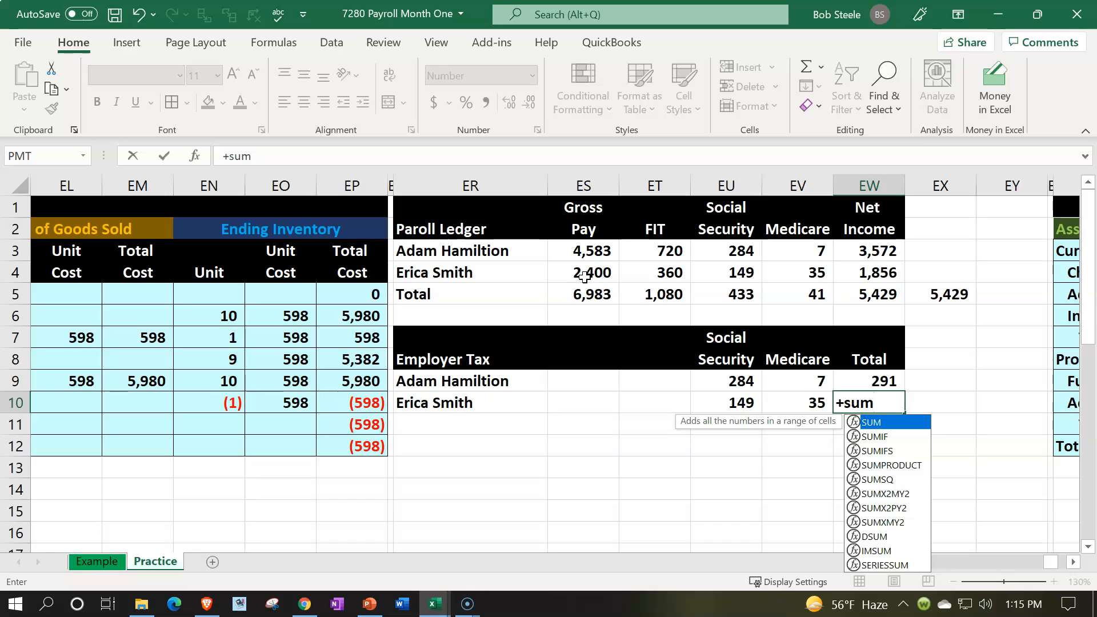
text(()
key(Left)
key(shift+Left)
key(Return)
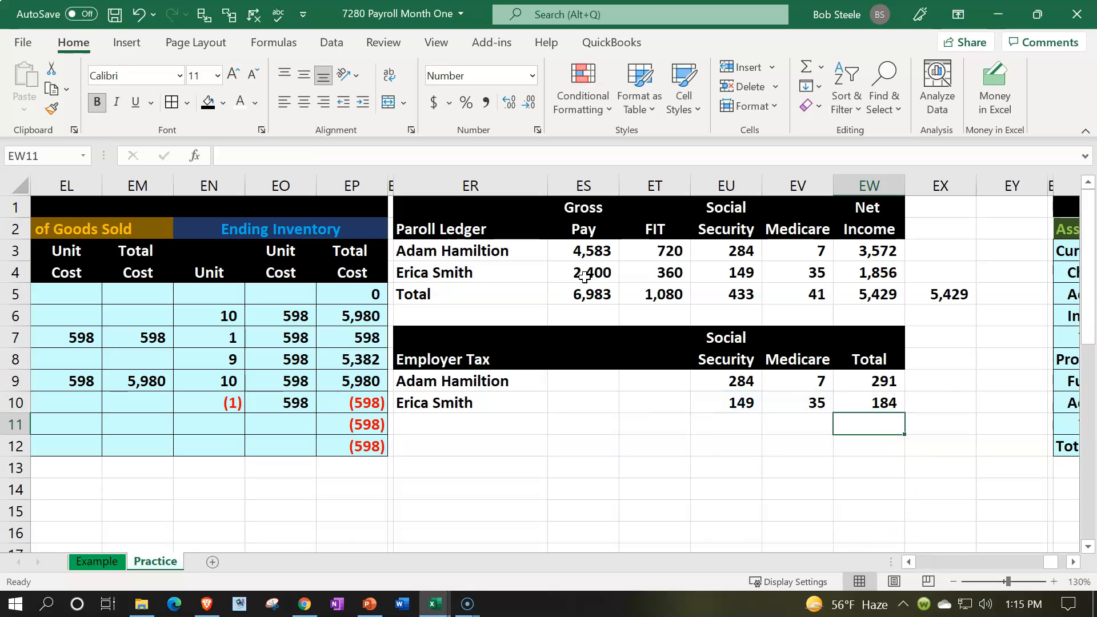
- Label the row below the second employee in the employer tax table as Total, in ER11
key(Left)
key(Left)
key(Left)
key(Left)
key(Left)
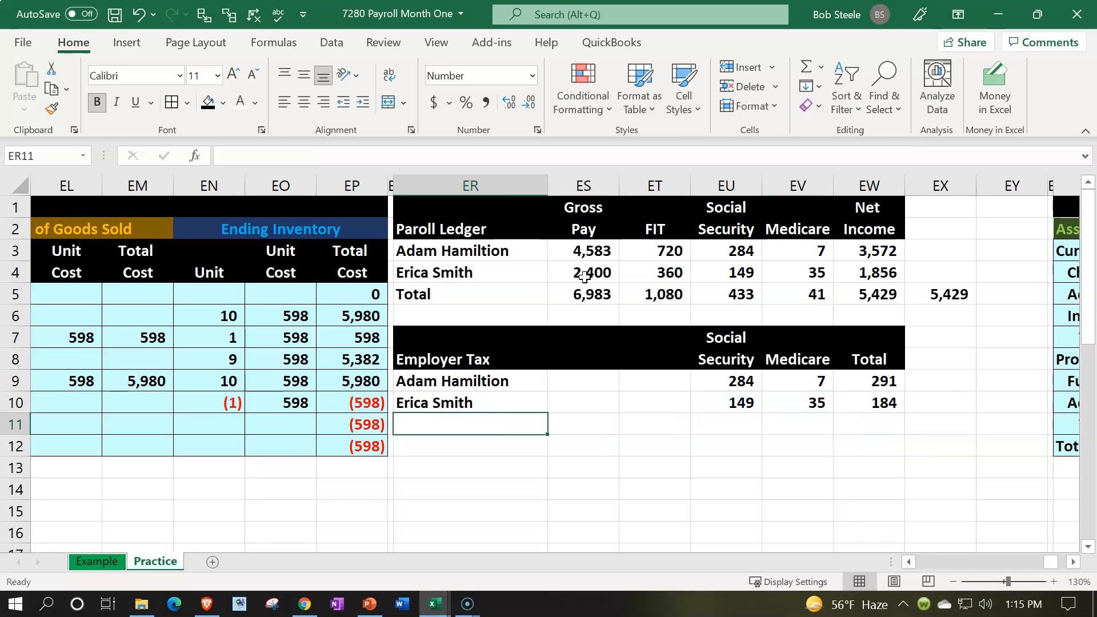
text(Total)
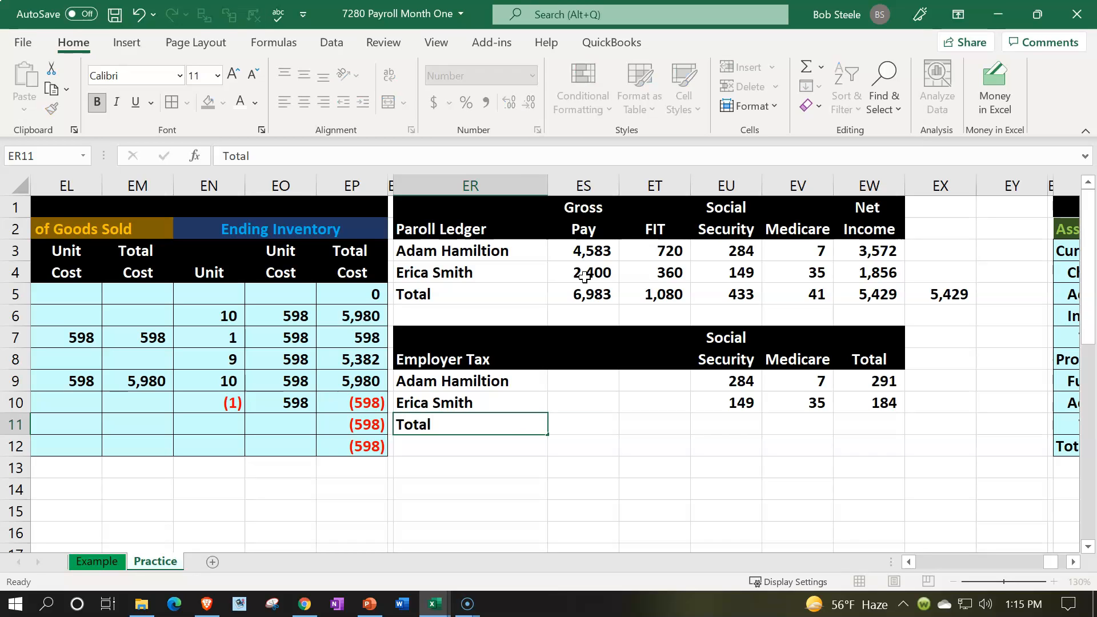
- Total the employer Social Security column in EU11 with a SUM of EU9:EU10
key(Right)
key(Right)
key(Right)
text(=sum()
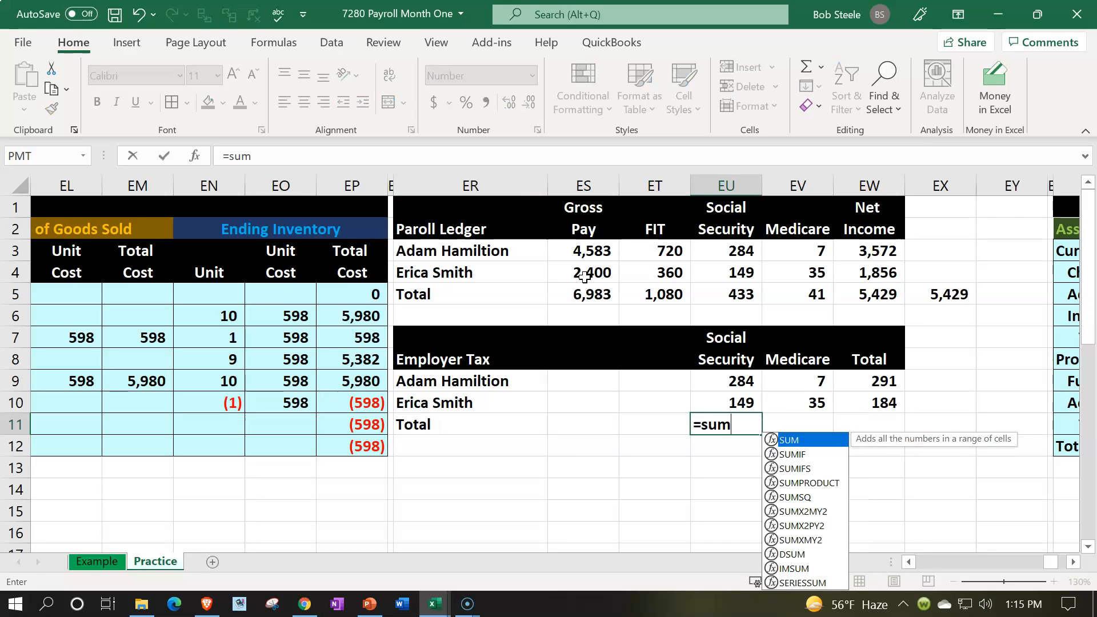
key(Up)
key(shift+Up)
key(Return)
- Copy the Social Security total formula from EU11 into the Medicare and Total columns, EV11:EW11
key(Right)
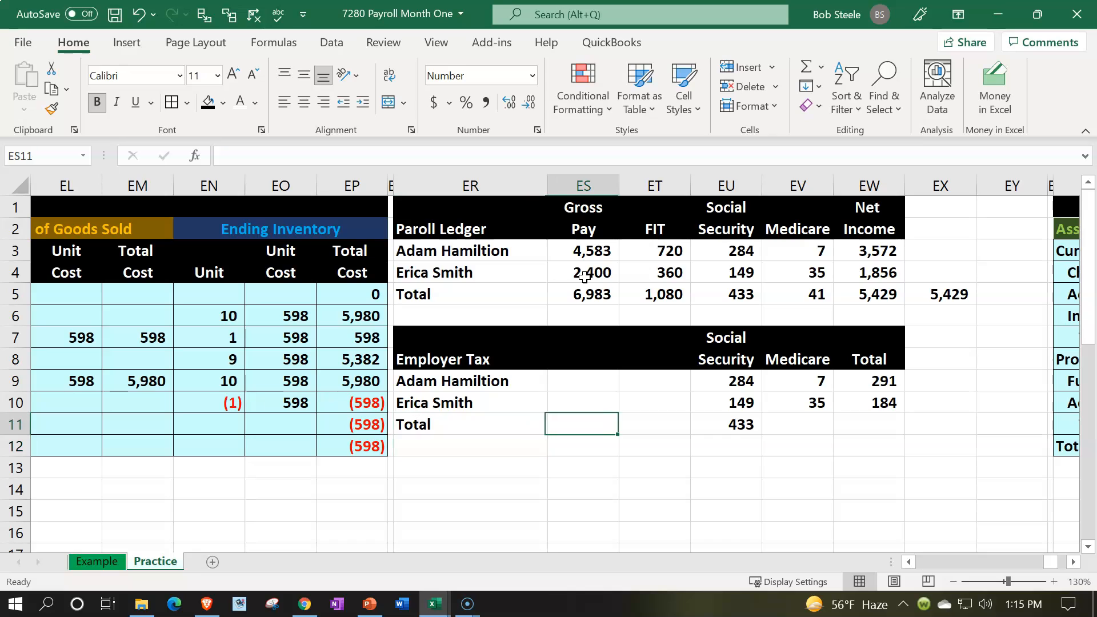
key(Right)
key(Right)
key(Up)
key(ctrl+c)
key(Right)
key(shift+Right)
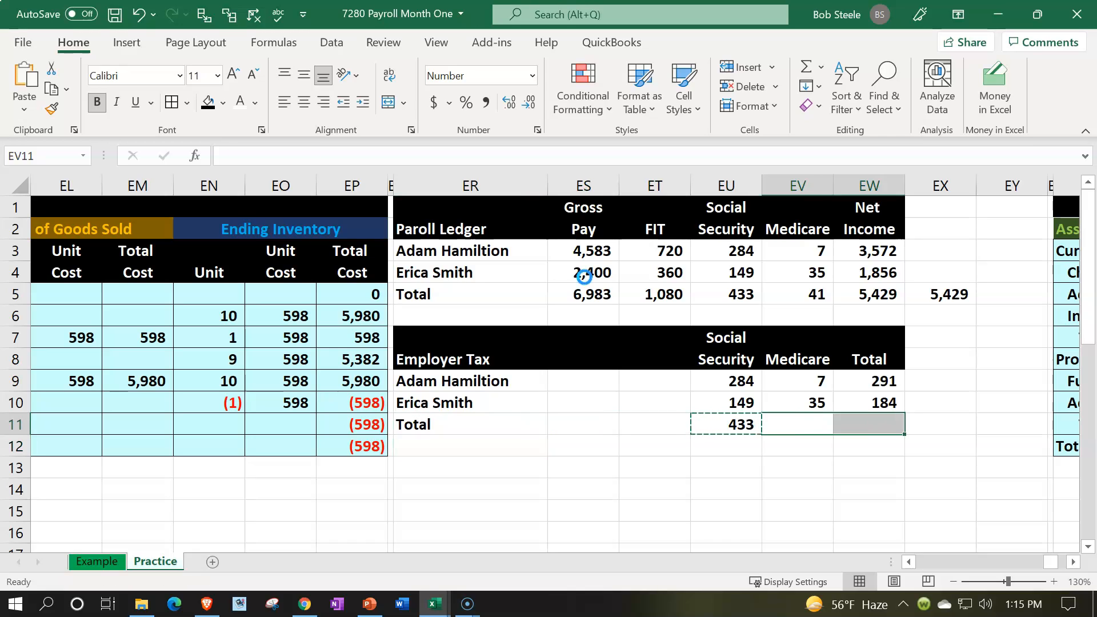
key(ctrl+v)
- Add a cross-check in EX11 that sums the Social Security and Medicare totals, =SUM(EU11:EV11)
key(Right)
key(Right)
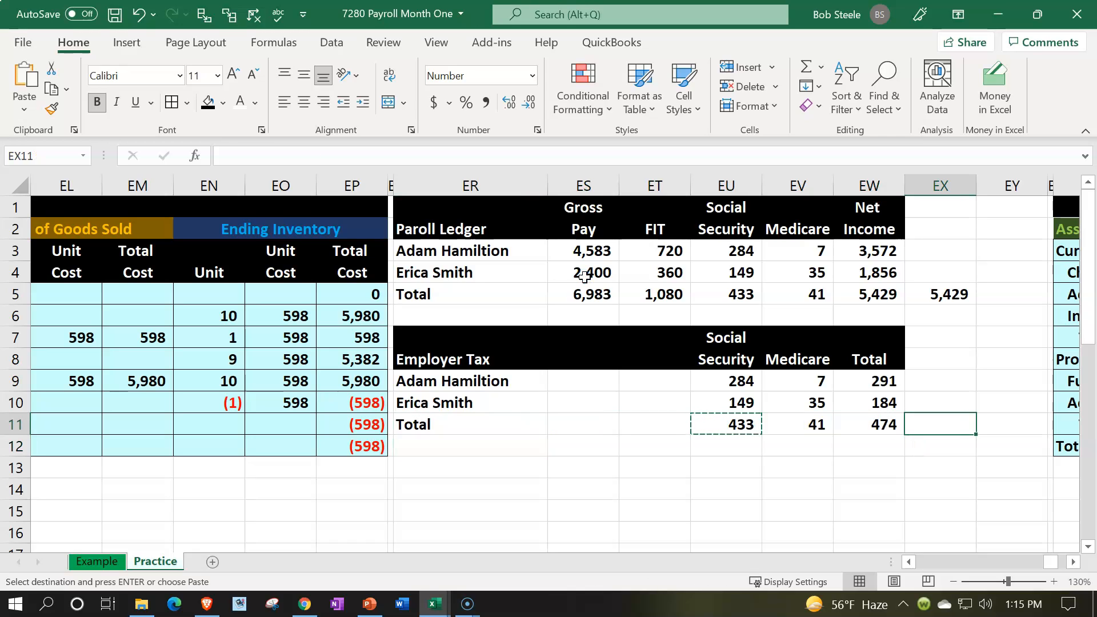
text(=sum()
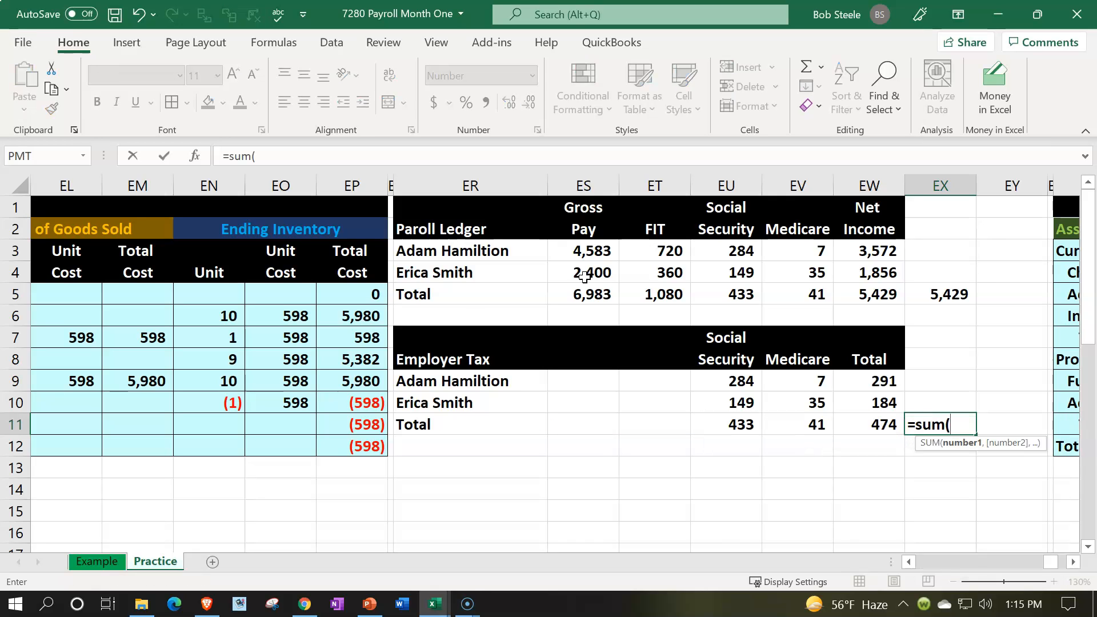
key(Left)
key(Left)
key(shift+Left)
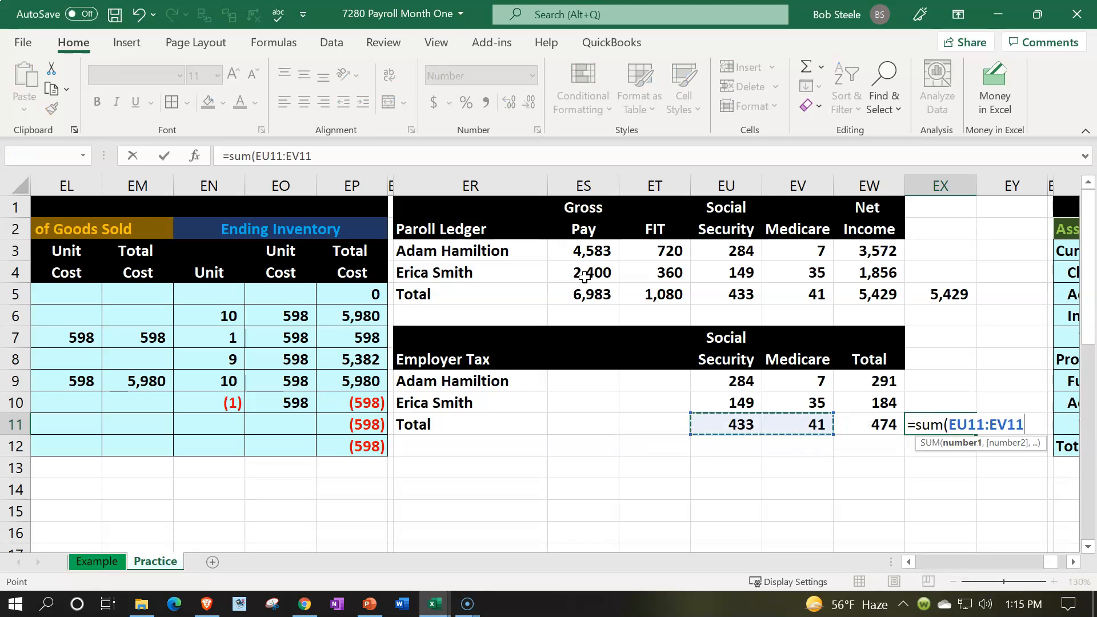
key(Return)
key(Up)
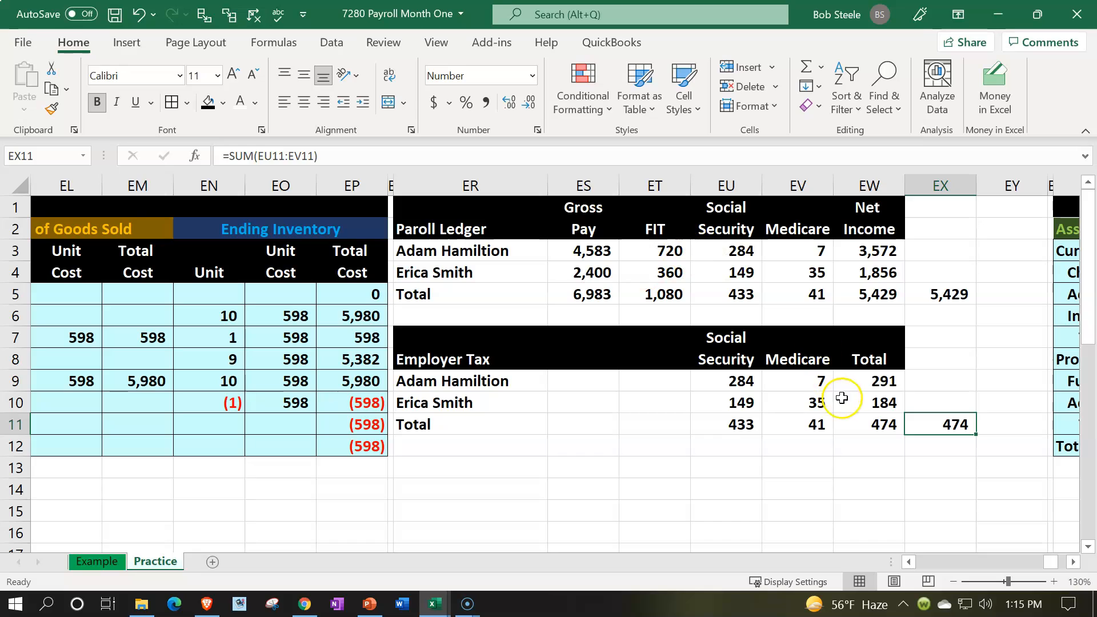
- Examine the employer tax total and cross-check formulas, the ledger's gross pay, net income and withholding totals, and the employer tax totals
double_click(883, 425)
key(Return)
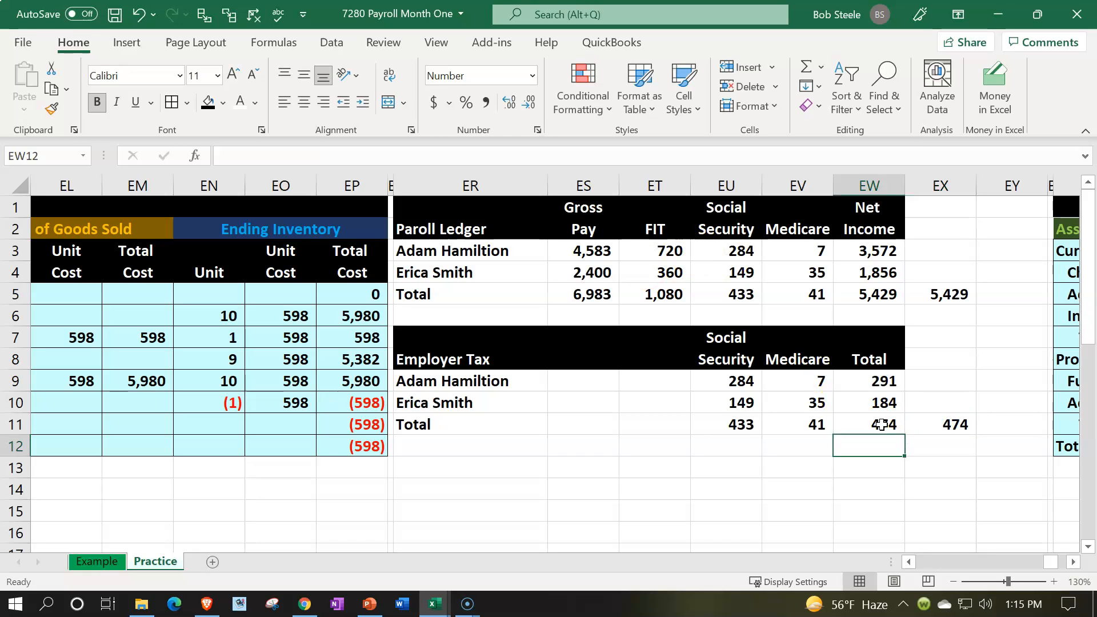
double_click(933, 424)
key(Escape)
key(Return)
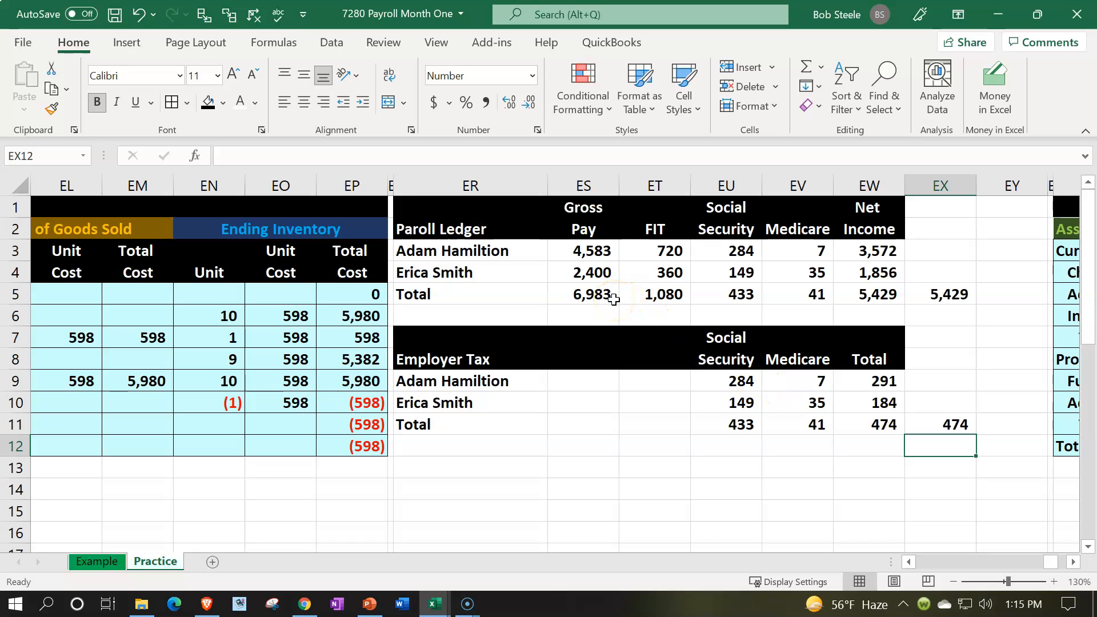
click(595, 294)
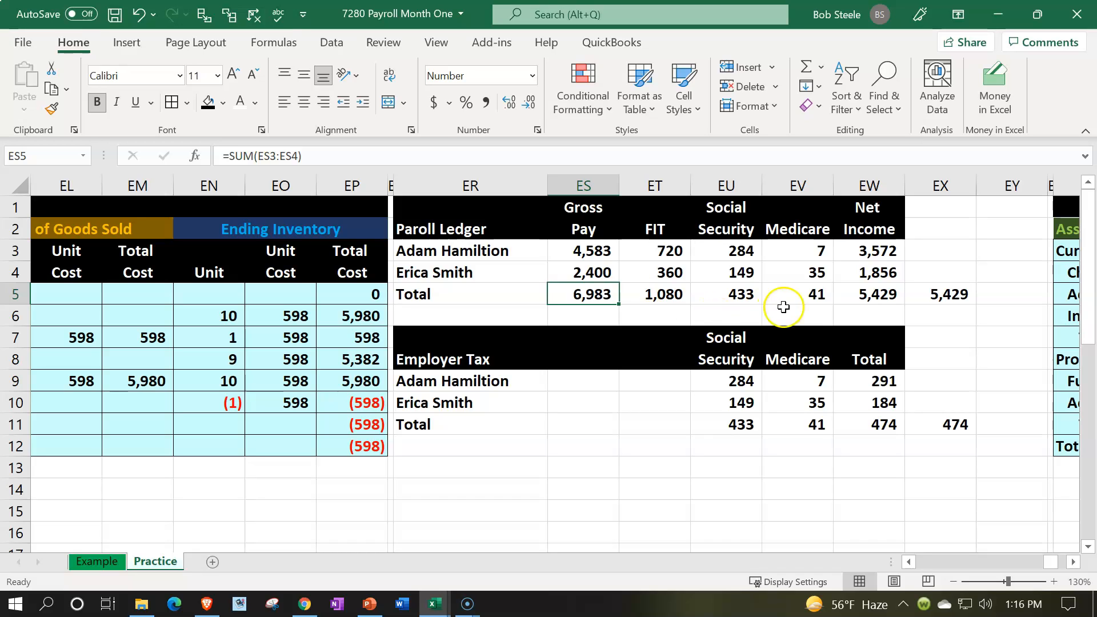
click(862, 295)
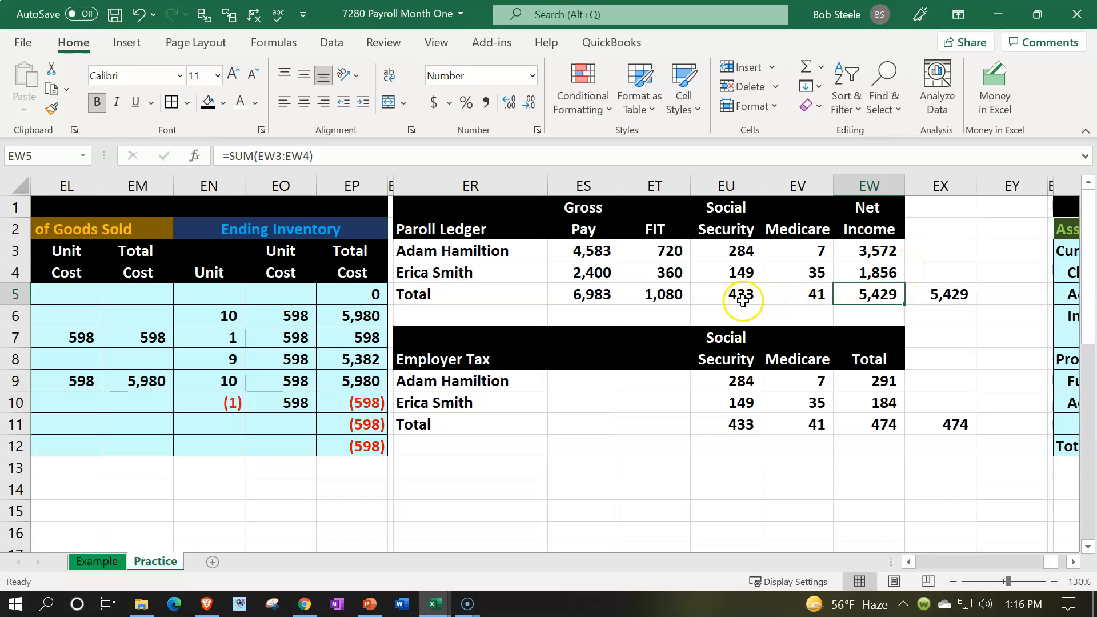
drag(672, 296, 773, 301)
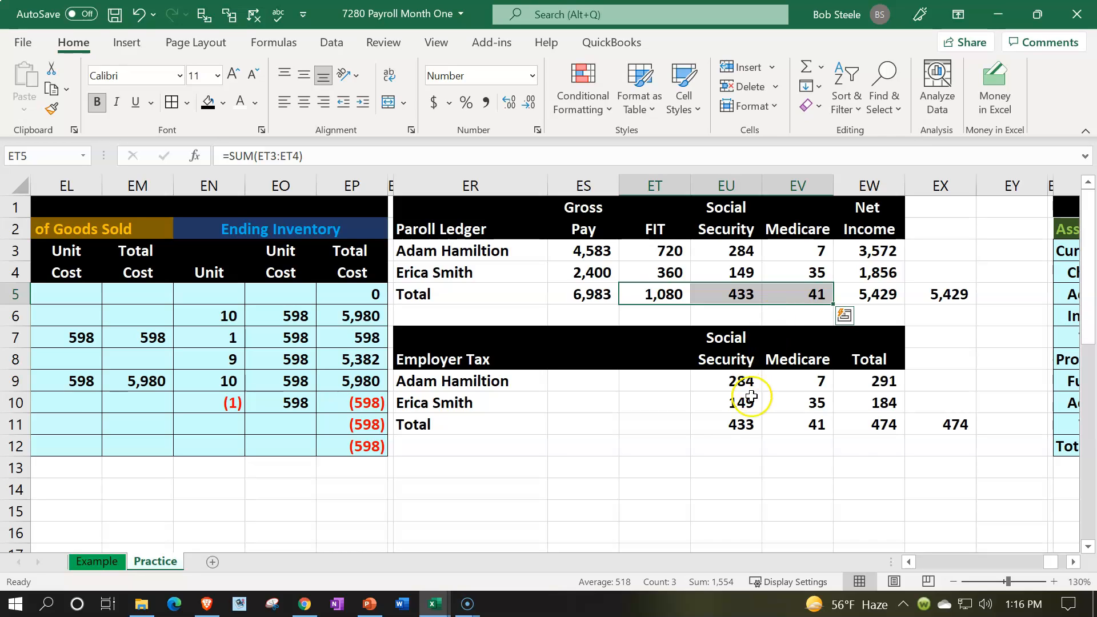
drag(742, 424, 843, 415)
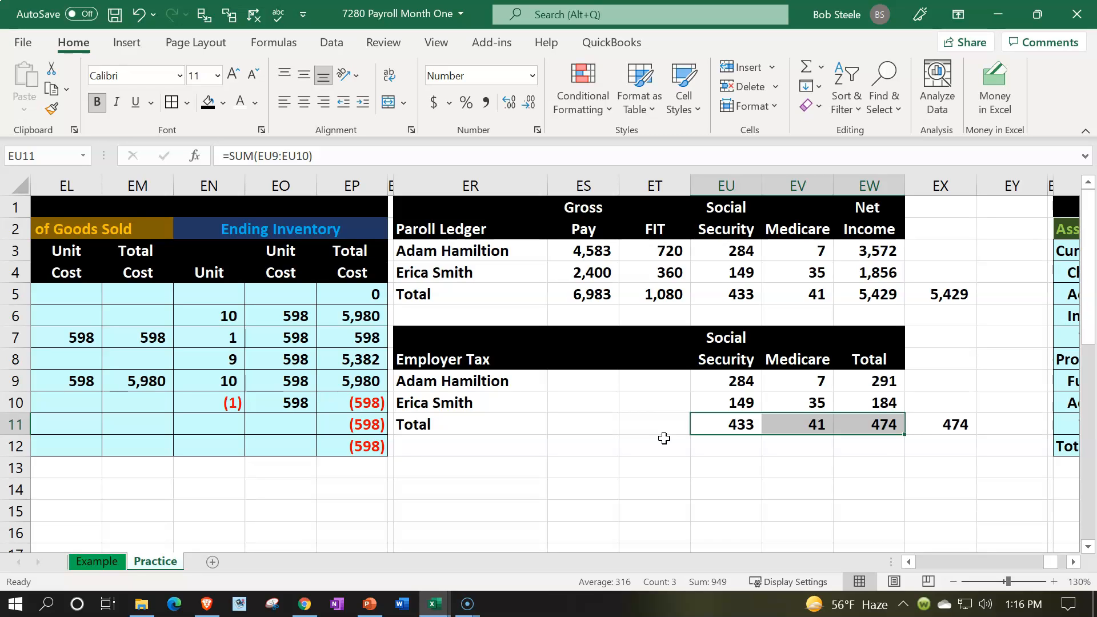
- Enter the heading Payroll Liability in ER14, below the employer tax table
click(467, 468)
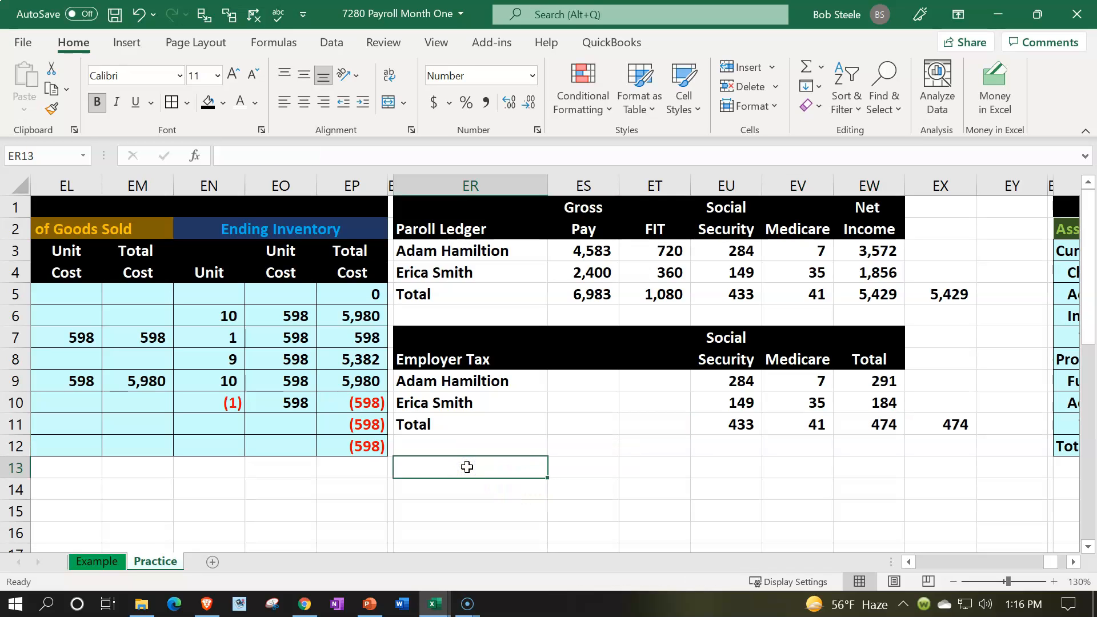
key(Down)
text(P)
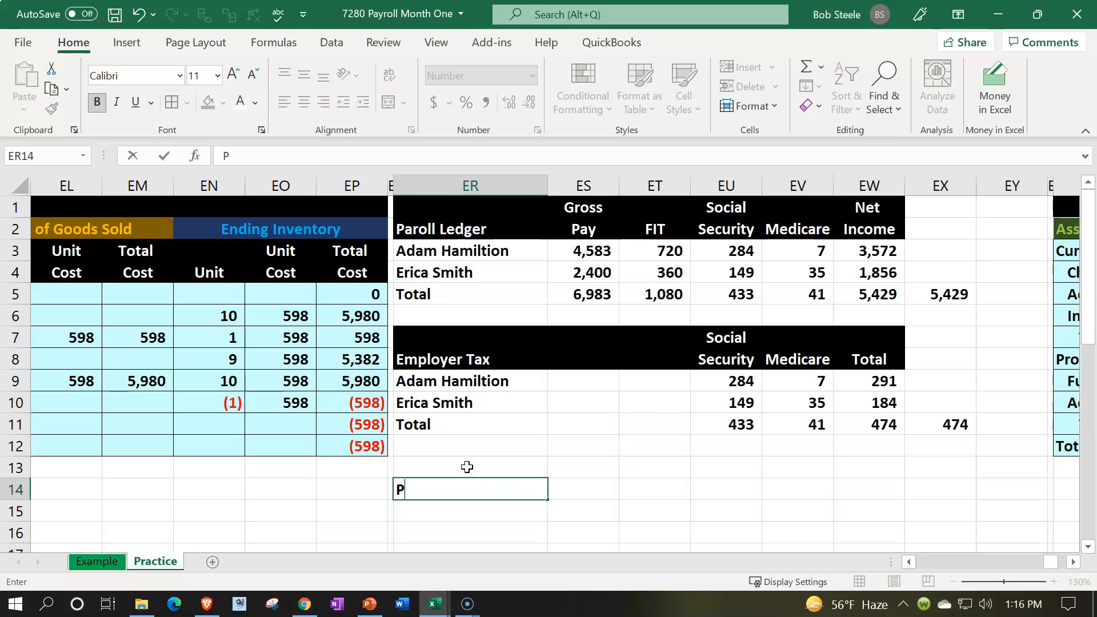
text(ayroll L)
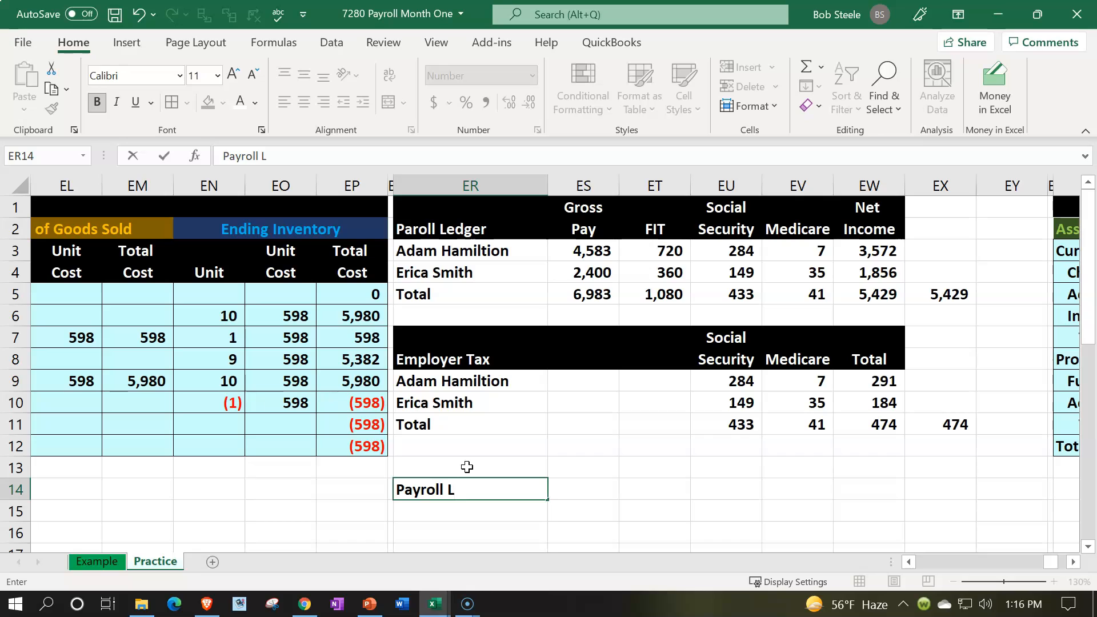
text(iability)
key(Tab)
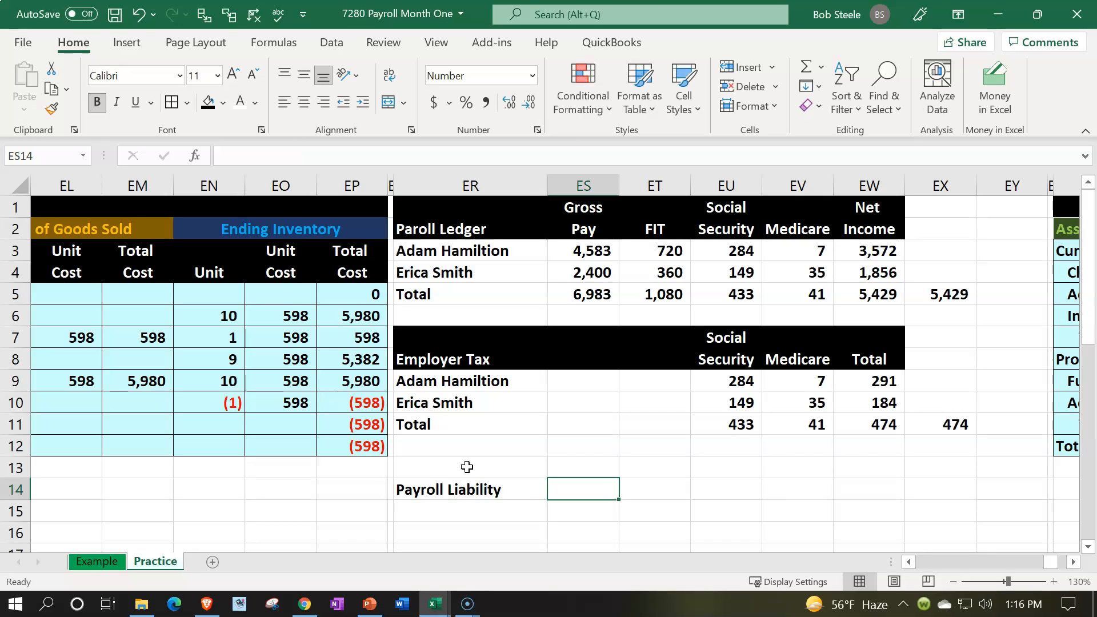
- Add the FIT column heading in ET14 by linking it to the payroll ledger's FIT heading
key(Right)
text(=)
key(Up)
- Add the two-line Social Security heading in EU13:EU14 by linking to the employer tax table's heading, with +EU8 in EU14
key(Up)
key(Up)
key(Up)
key(Up)
key(Up)
key(Up)
key(Up)
key(Up)
key(Up)
key(Up)
key(Up)
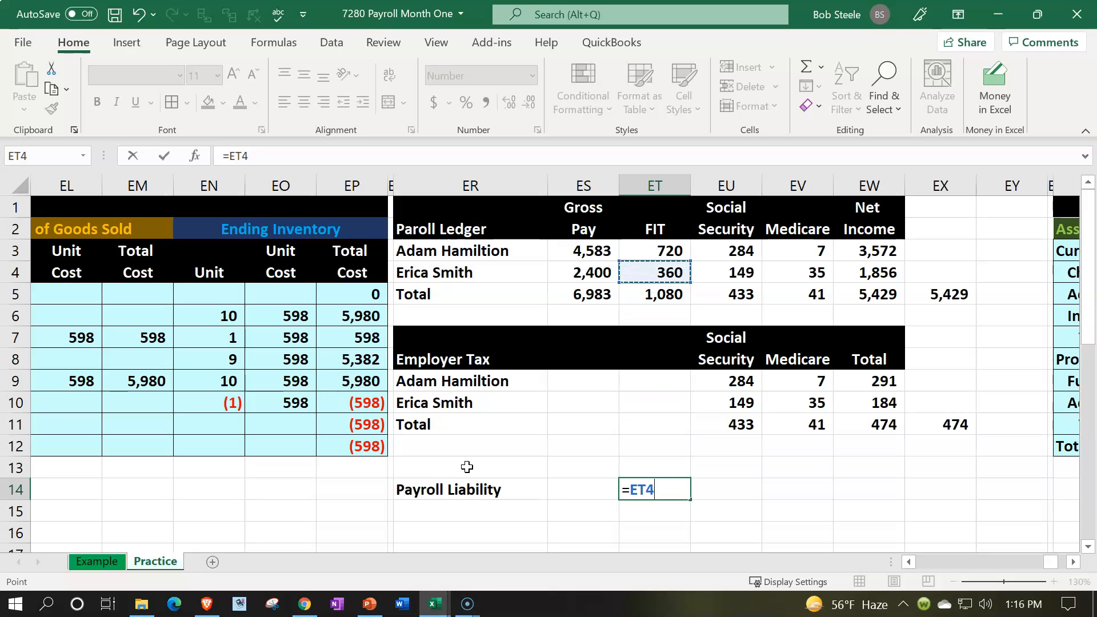
key(Tab)
key(Up)
text(+)
key(Up)
key(Up)
key(Up)
key(Up)
key(Up)
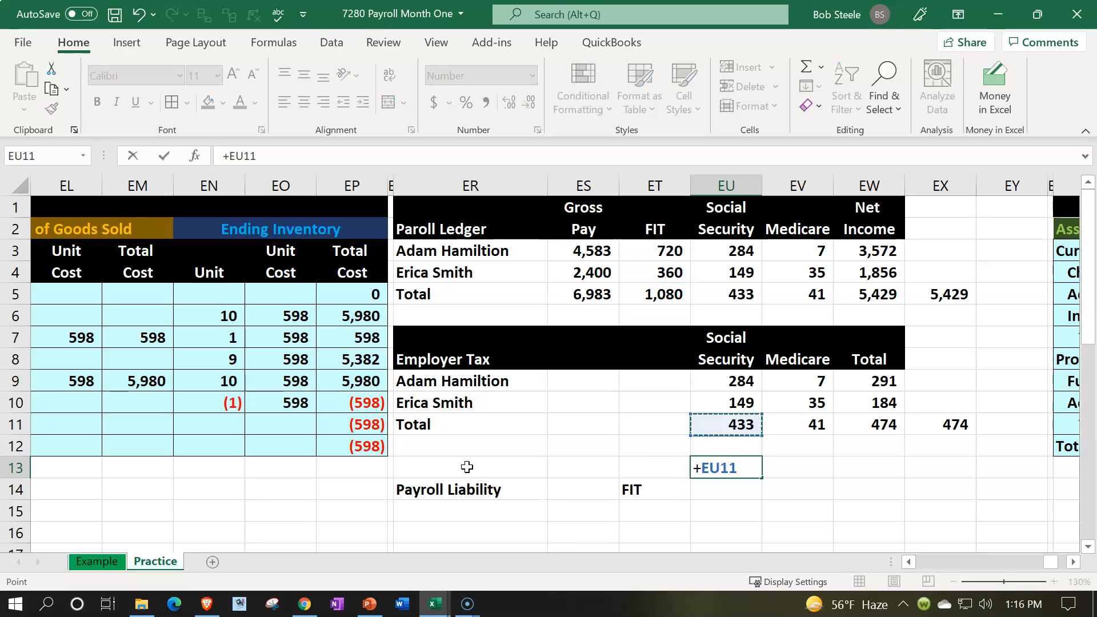
key(Up)
key(Return)
text(+)
- Link the Medicare heading in EV14 to the employer tax table's heading and enter Total in EW14
key(Up)
key(Up)
key(Up)
key(Up)
key(Up)
key(Up)
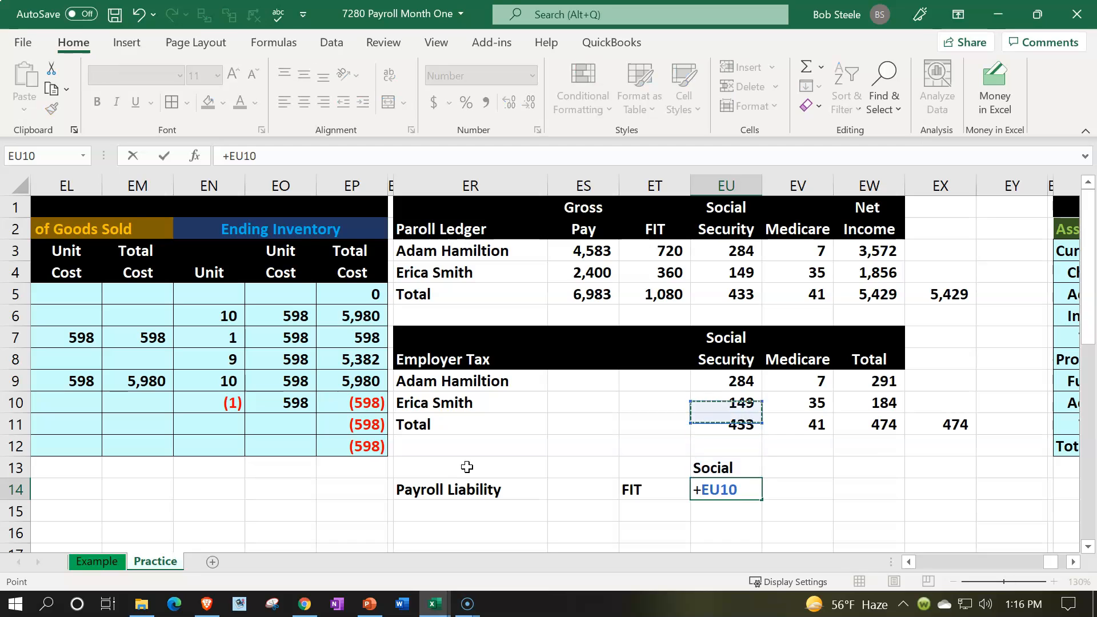
key(Tab)
text(+)
key(Up)
key(Up)
key(Up)
key(Up)
key(Up)
key(Up)
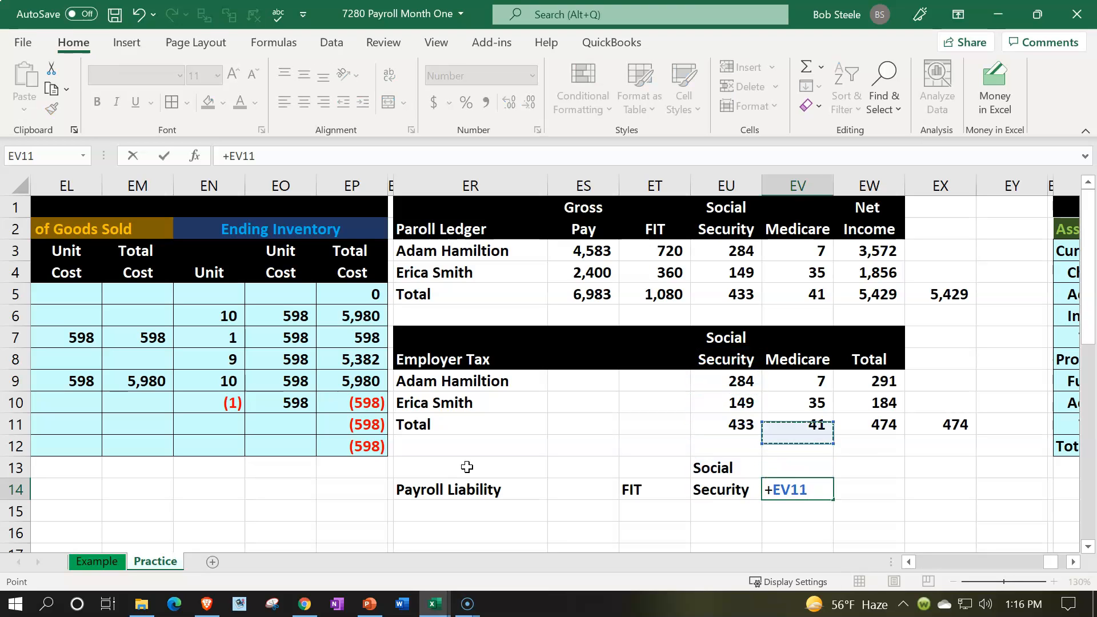
key(Tab)
text(Total)
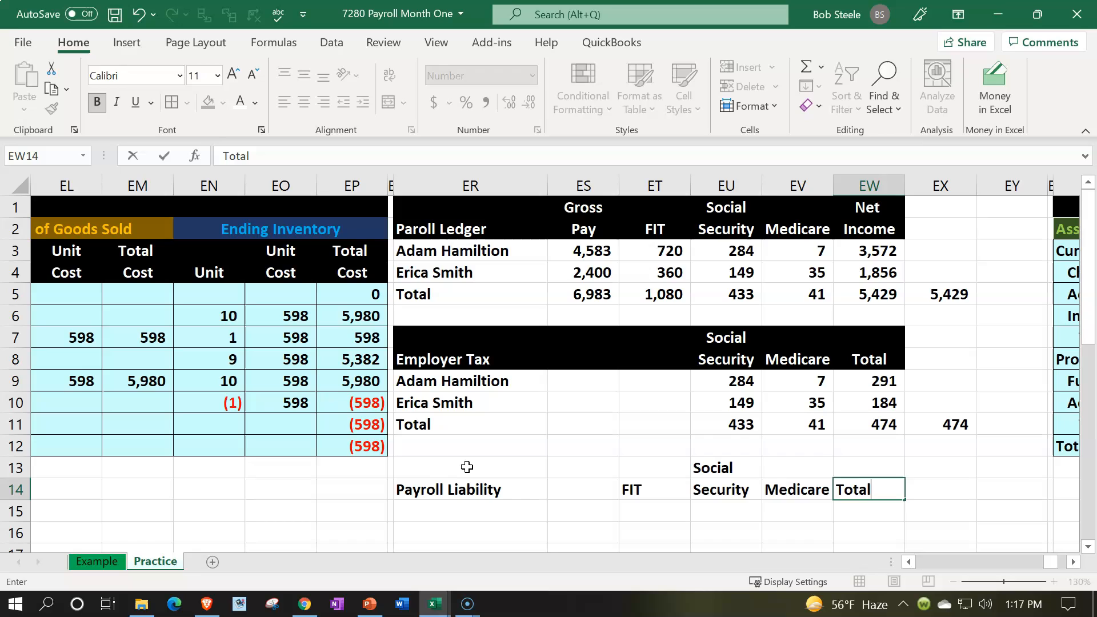
key(Return)
key(Up)
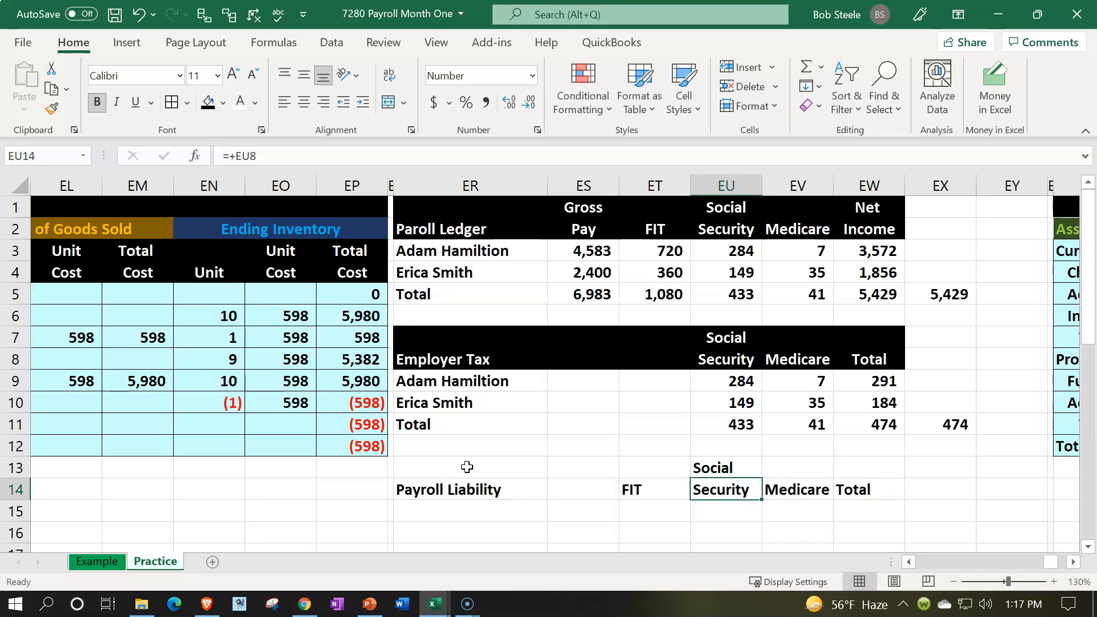
- Format the liability column headings in ET13:EW14 with black fill, white font and centered alignment
drag(661, 459, 861, 489)
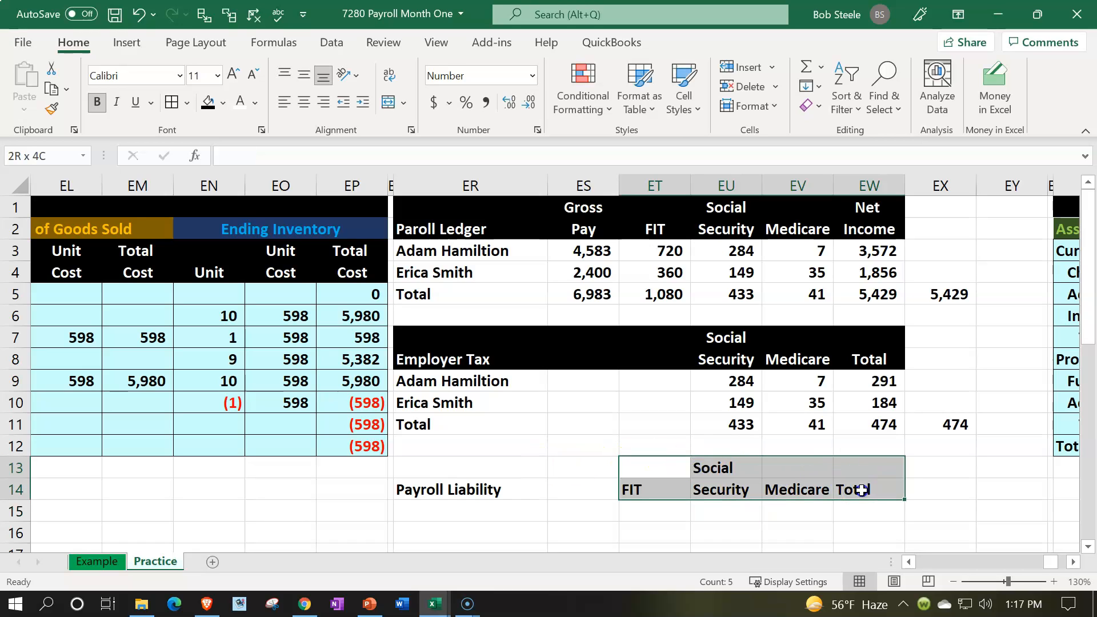
click(208, 102)
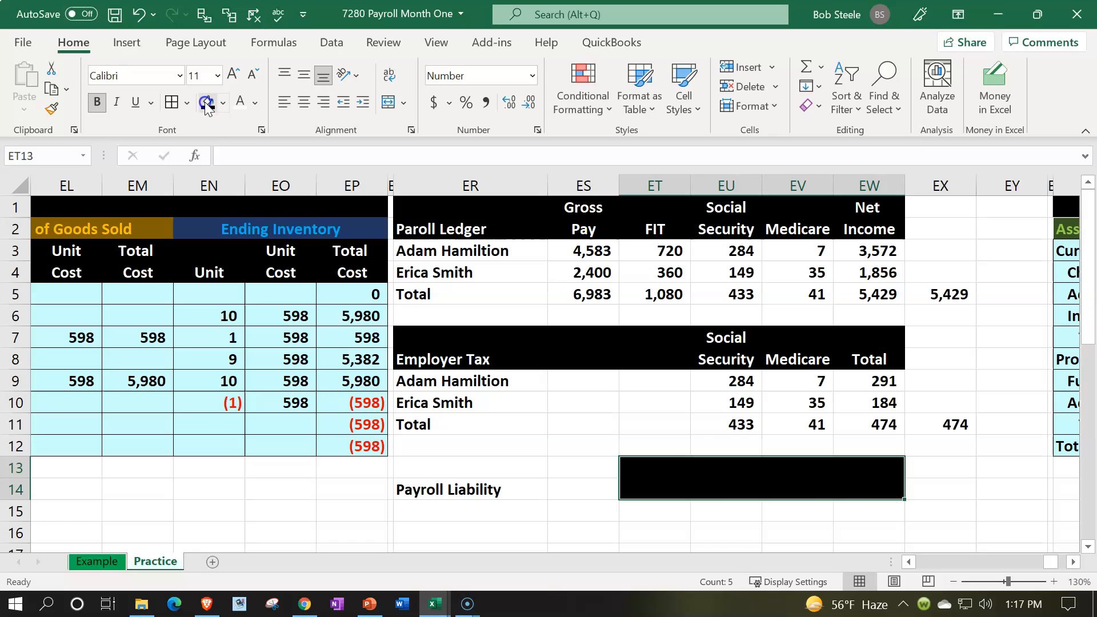
click(239, 105)
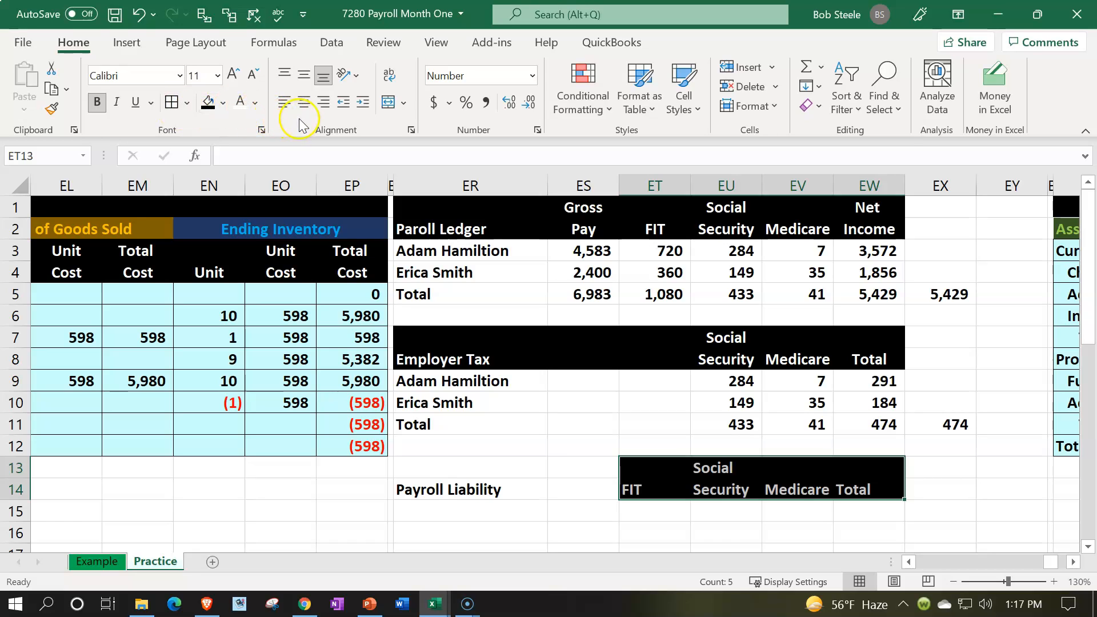
click(304, 102)
- Apply white font and black fill to the Payroll Liability heading area, ER13:ES14
drag(464, 464, 570, 487)
click(239, 105)
click(208, 103)
scroll(371, 286, down, 1)
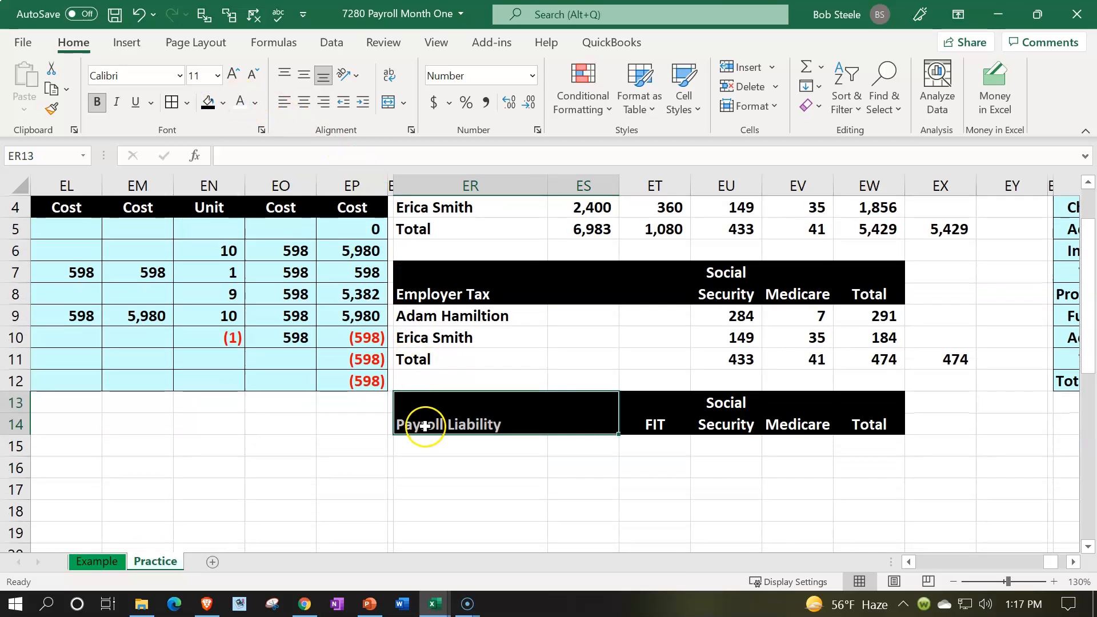
- Enter the row label Payroll liability in ER15 under the Payroll Liability heading
click(441, 446)
text(Payrolo)
key(BackSpace)
key(BackSpace)
key(BackSpace)
text(oll liability)
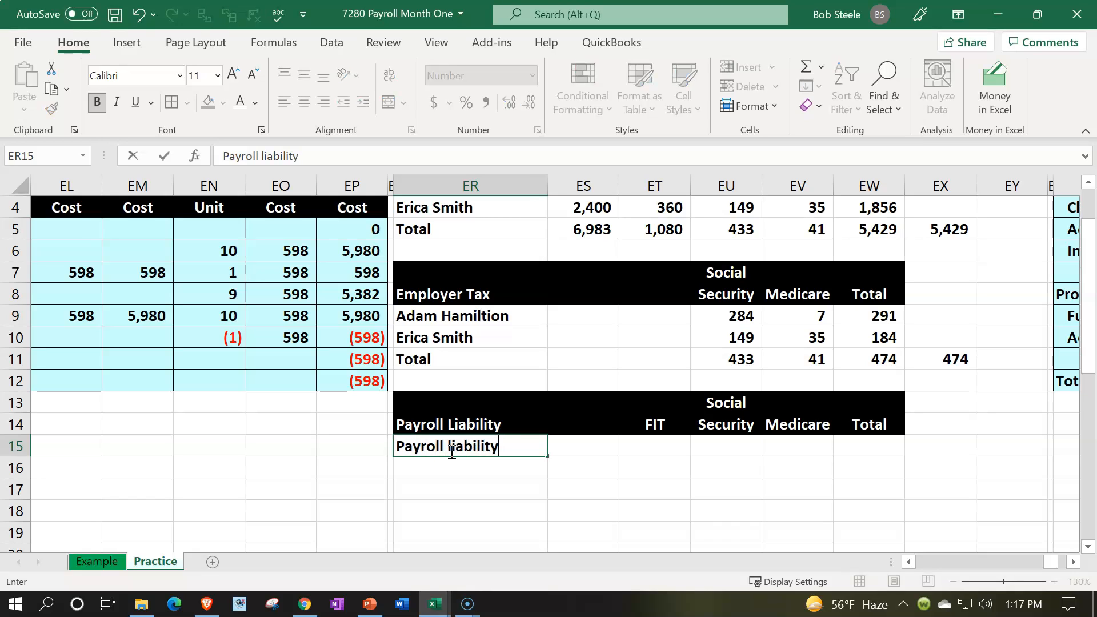
- Link the FIT liability in ET15 to the payroll ledger's FIT total with =ET5
key(Tab)
key(Tab)
text(=)
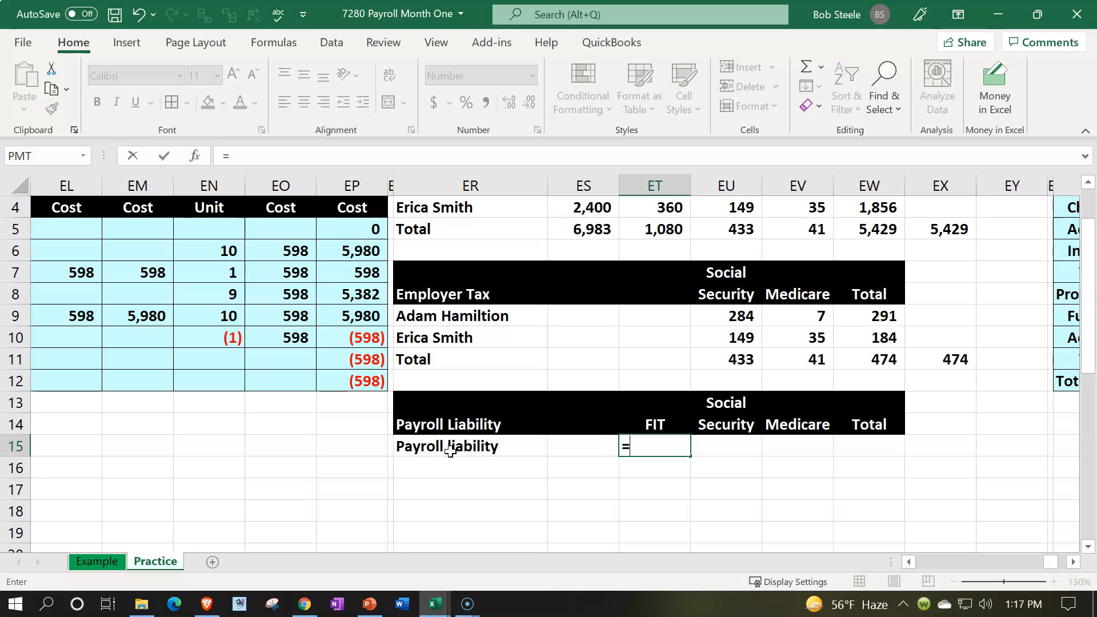
key(Up)
key(Up)
key(Up)
key(Up)
key(Up)
key(Up)
key(Up)
key(Up)
key(Up)
key(Up)
key(Up)
key(Up)
key(Up)
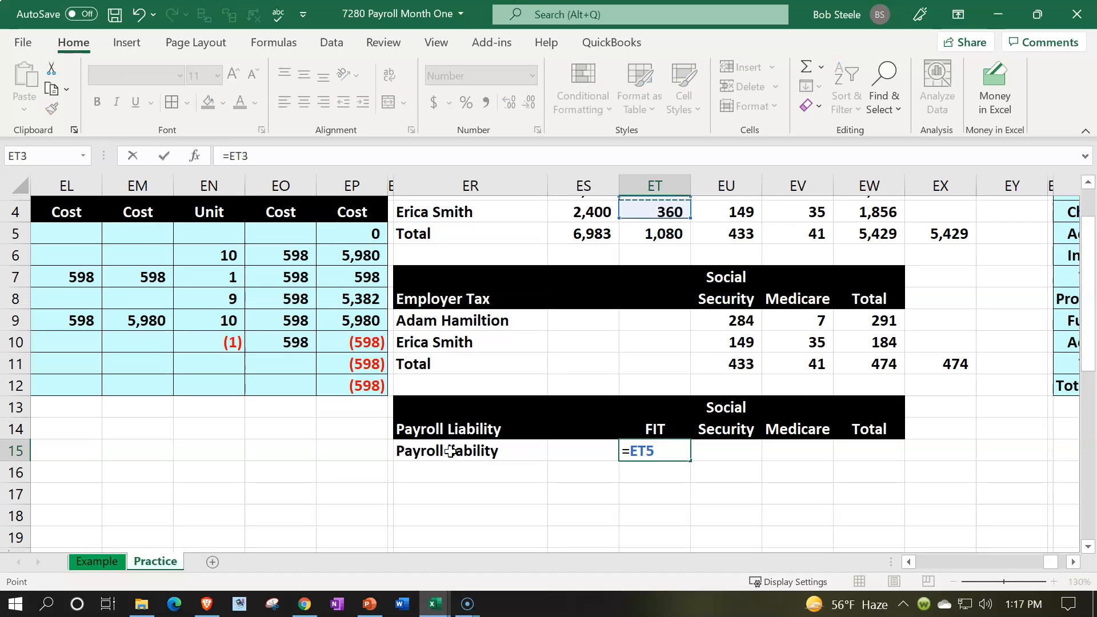
key(Down)
key(Down)
key(Down)
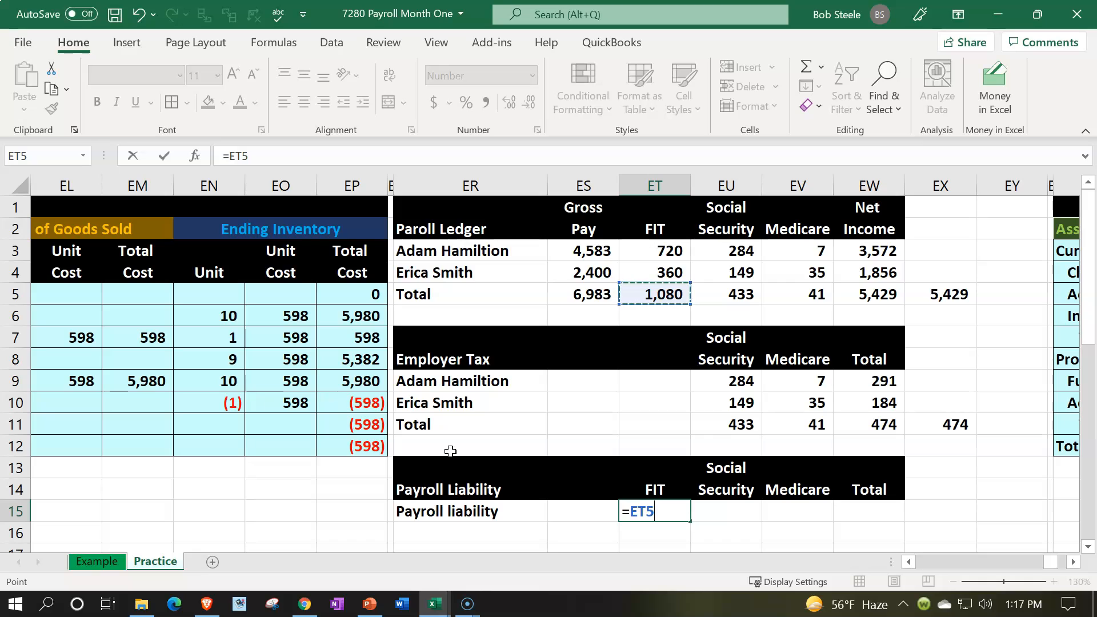
key(Return)
- Calculate the Social Security liability in EU15 by adding the employee and employer totals with +EU5+EU11
key(Right)
key(Right)
key(Right)
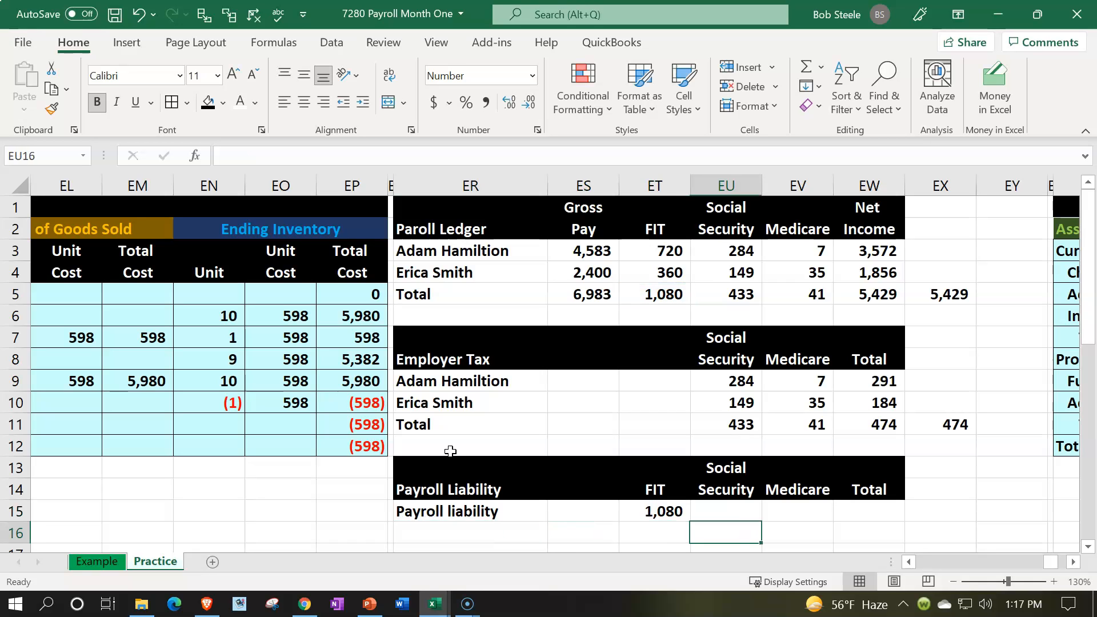
key(Up)
text(+)
key(Up)
key(Up)
key(Up)
key(Up)
key(Up)
key(Up)
key(Up)
key(Up)
key(Up)
key(Up)
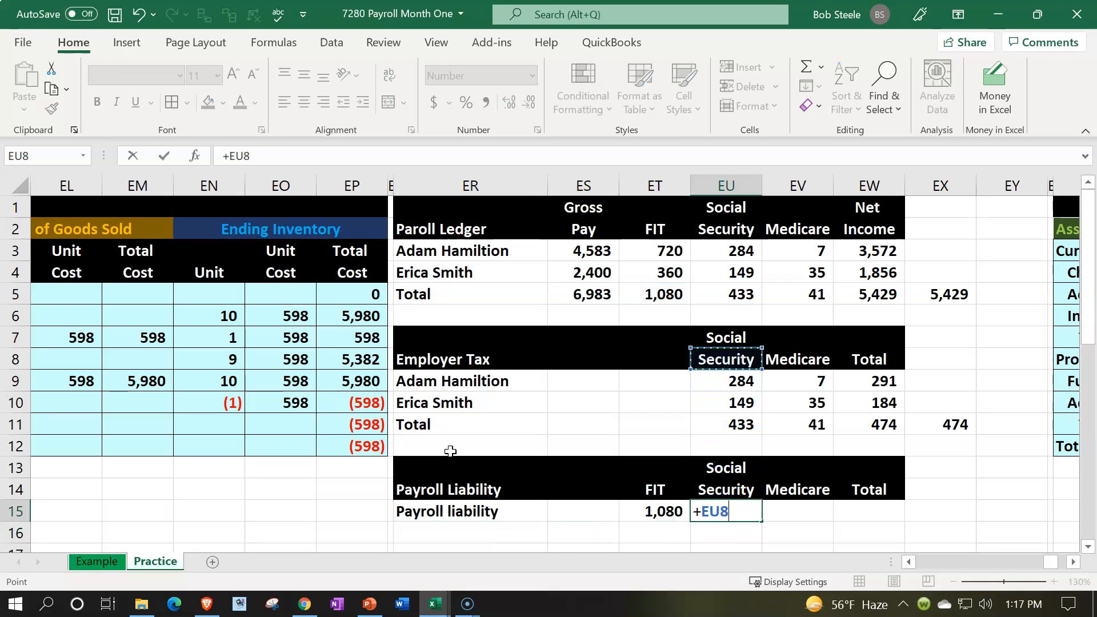
text(+)
key(Up)
key(Up)
key(Up)
key(Up)
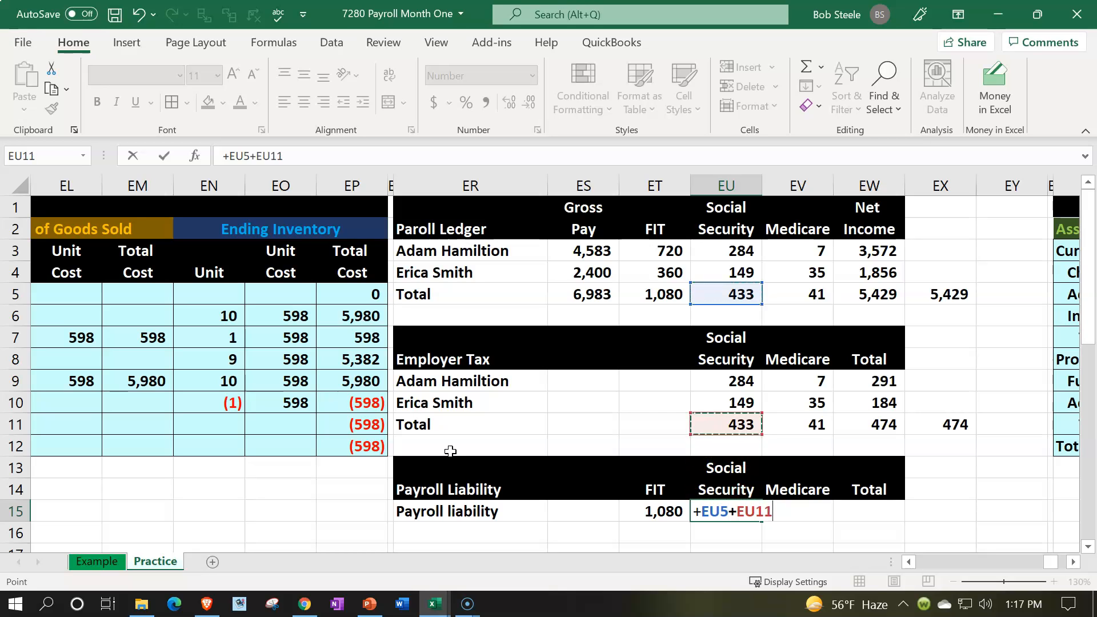
key(Return)
- Calculate the Medicare liability in EV15 by adding the employee and employer totals, EV5 and EV11
key(Right)
key(Up)
text(+)
key(Up)
key(Up)
key(Up)
key(Up)
key(Up)
key(Up)
key(Up)
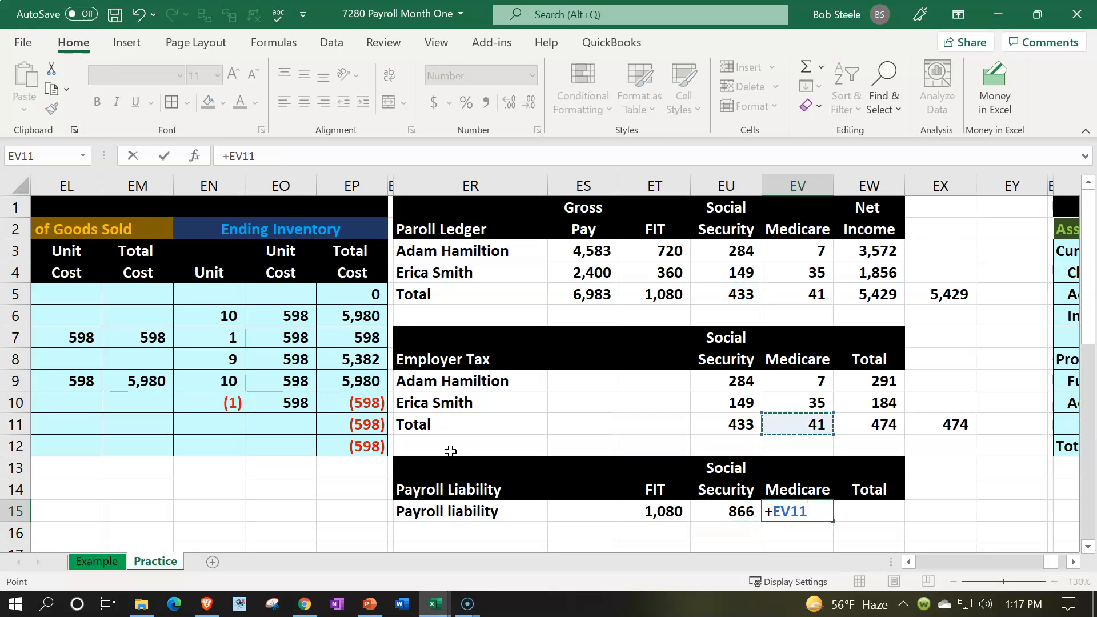
key(Up)
key(Up)
key(Up)
text(+)
key(Up)
key(Up)
key(Up)
key(Up)
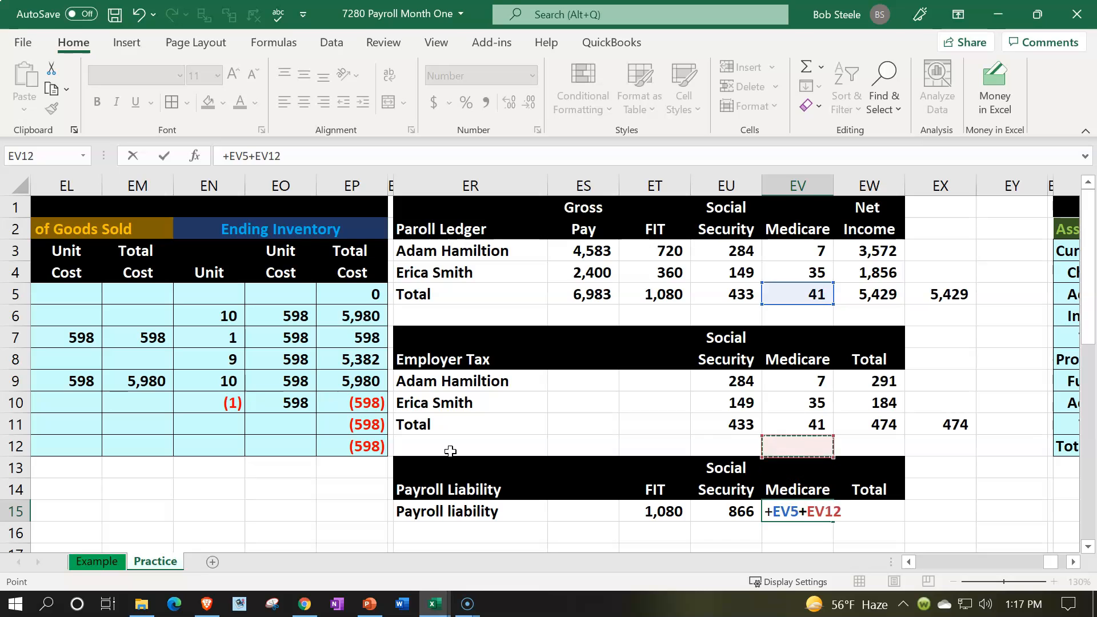
key(Tab)
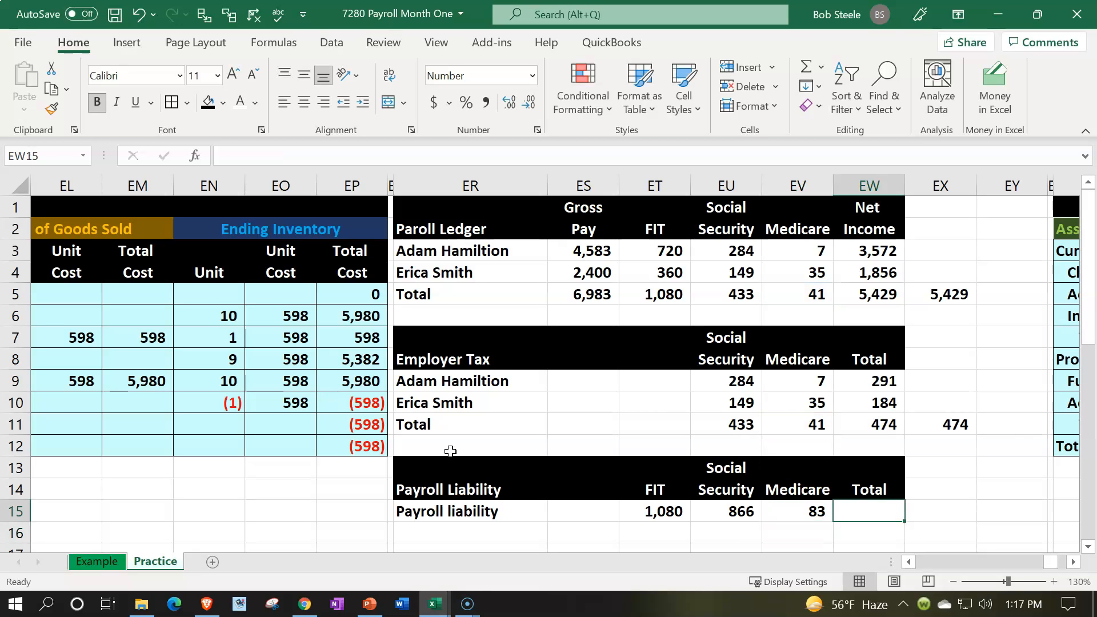
- Total the payroll liability row in EW15 with a SUM of ET15:EV15
text(=sum()
key(Left)
key(shift+Left)
key(shift+Left)
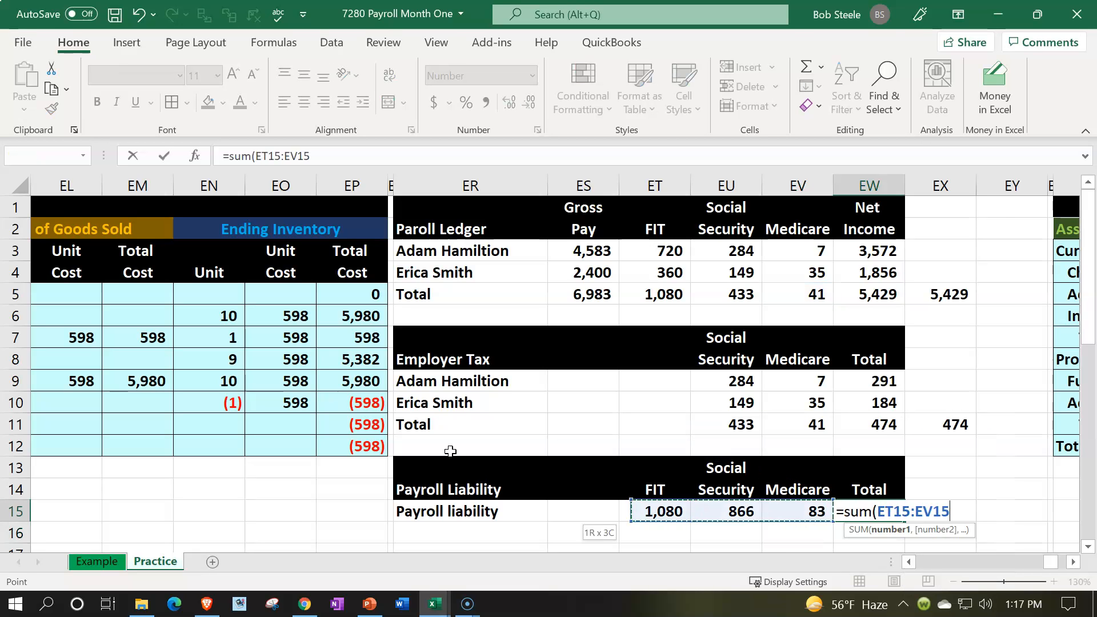
key(Return)
- Review the ledger's gross pay, withholding and net income totals and the employer tax totals
click(872, 427)
click(873, 296)
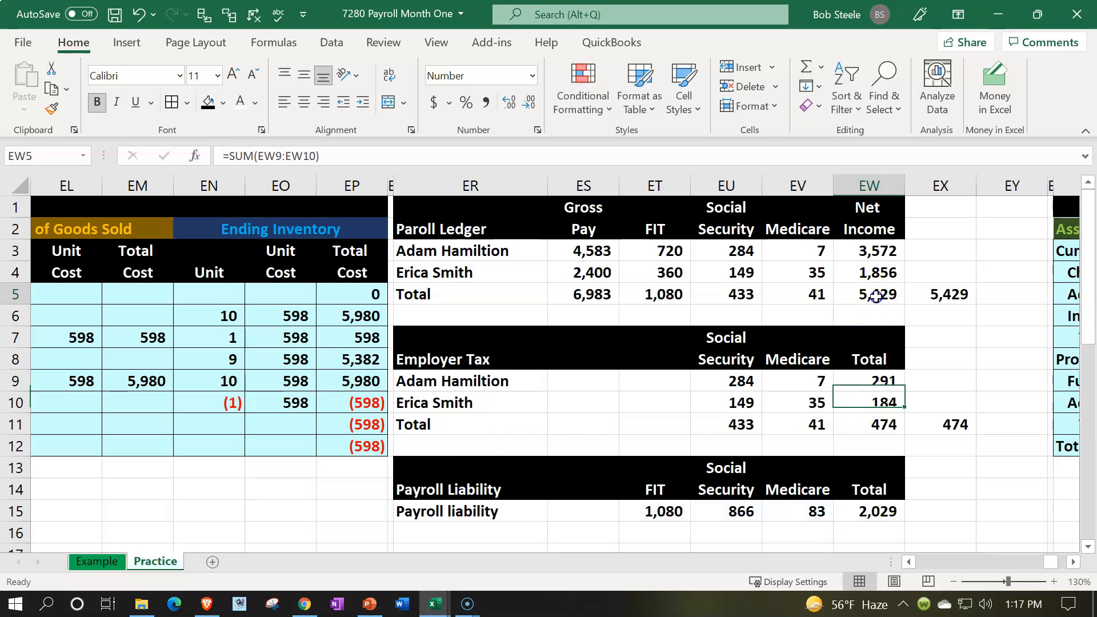
click(673, 294)
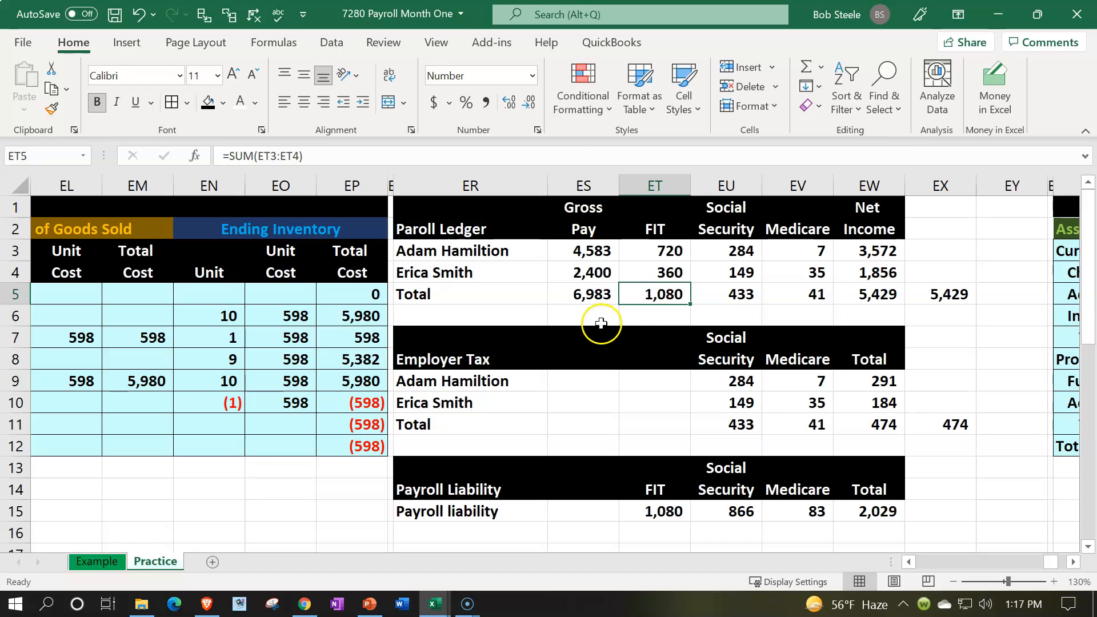
click(583, 295)
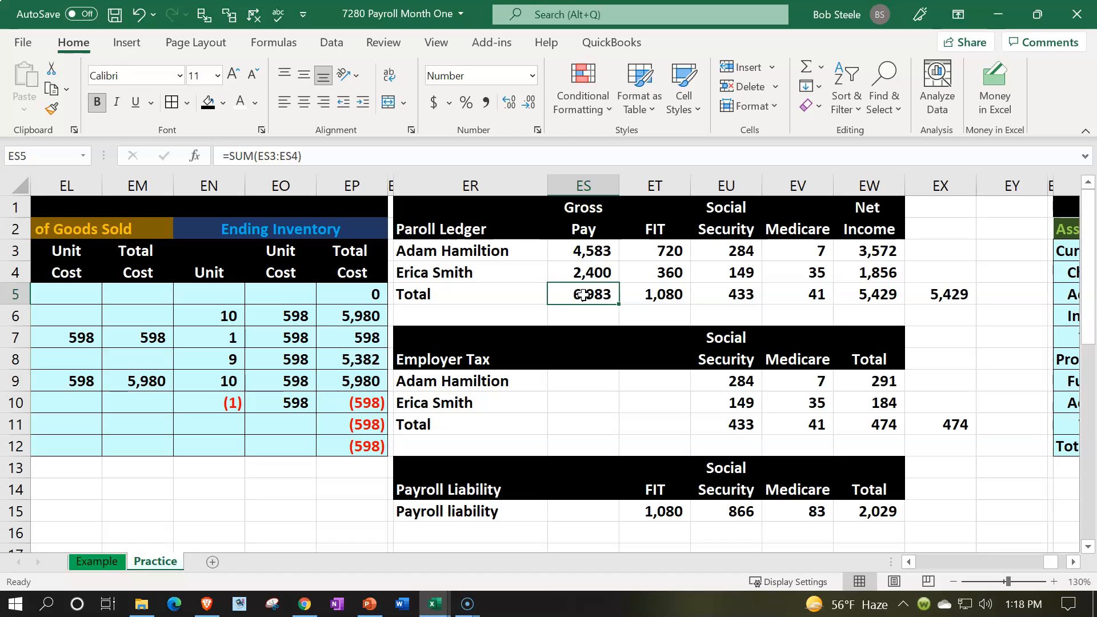
click(855, 287)
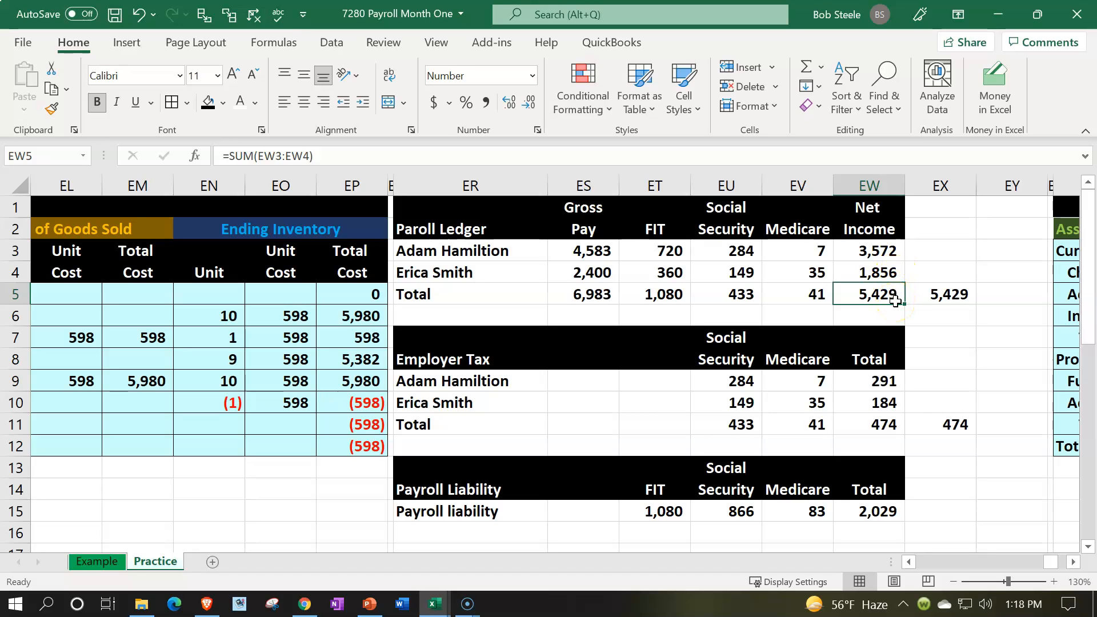
drag(671, 302, 777, 295)
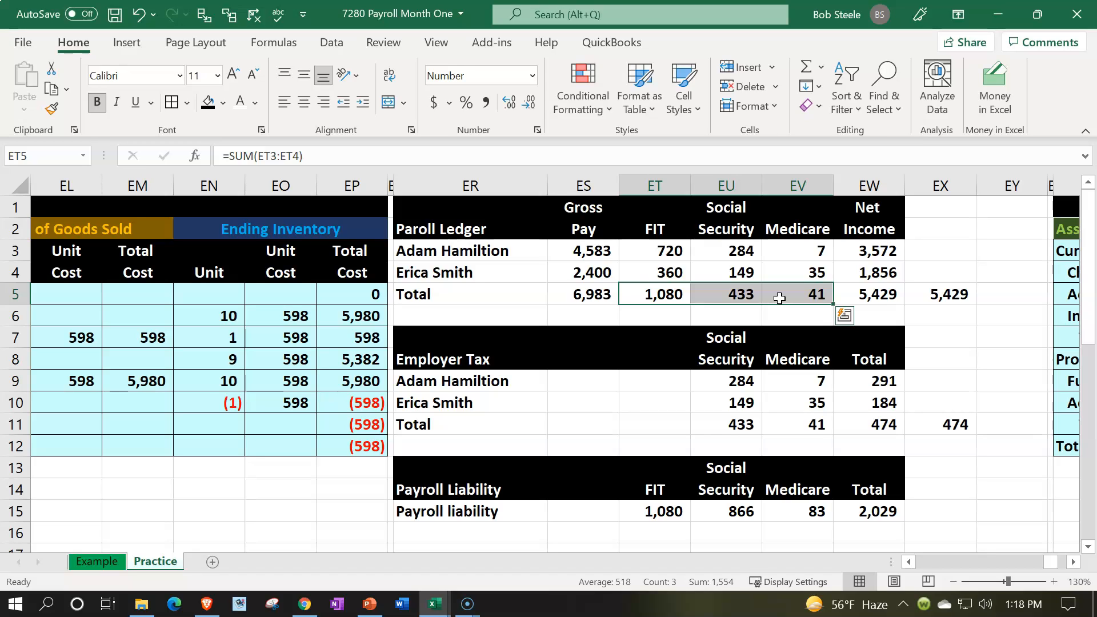
drag(718, 422, 823, 422)
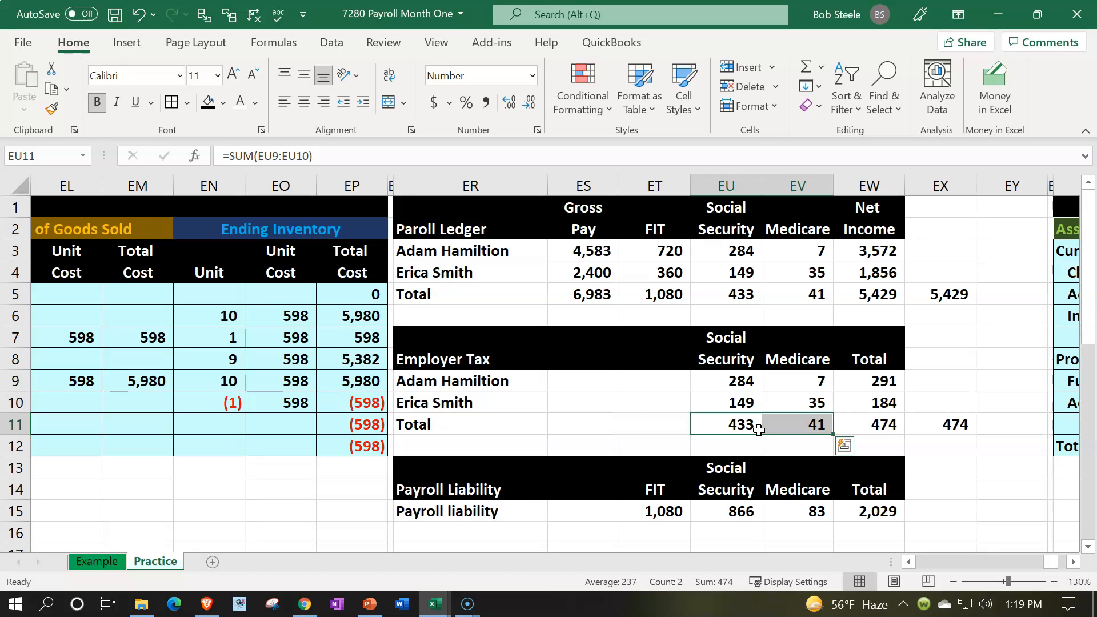
- Examine the FIT, Social Security, Medicare and Total formulas in the payroll liability row, ET15:EW15
click(663, 508)
key(F2)
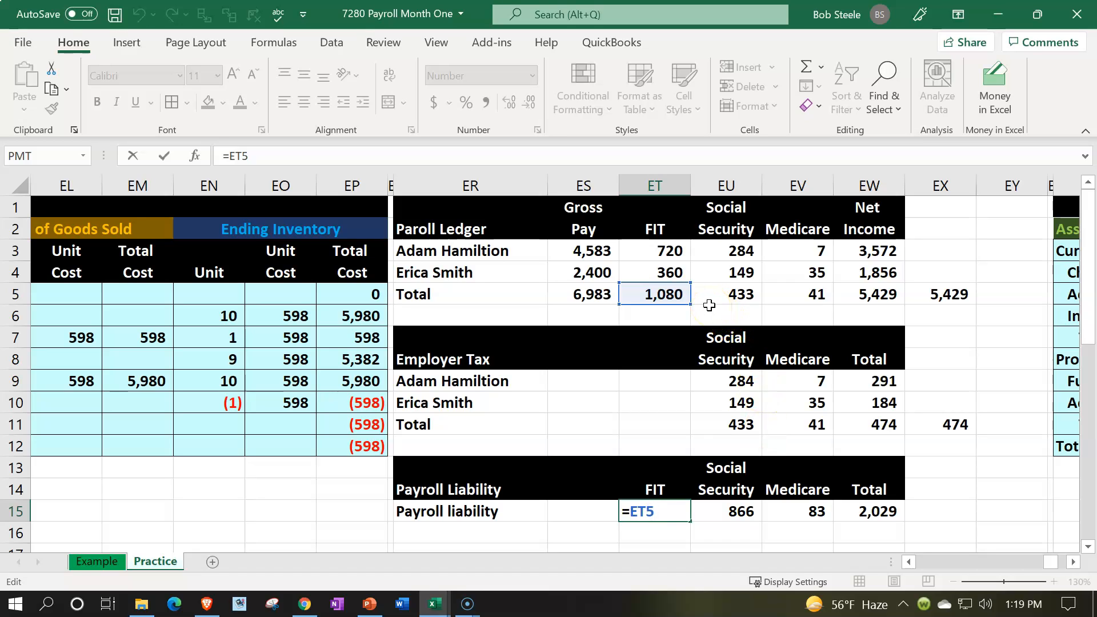
key(Return)
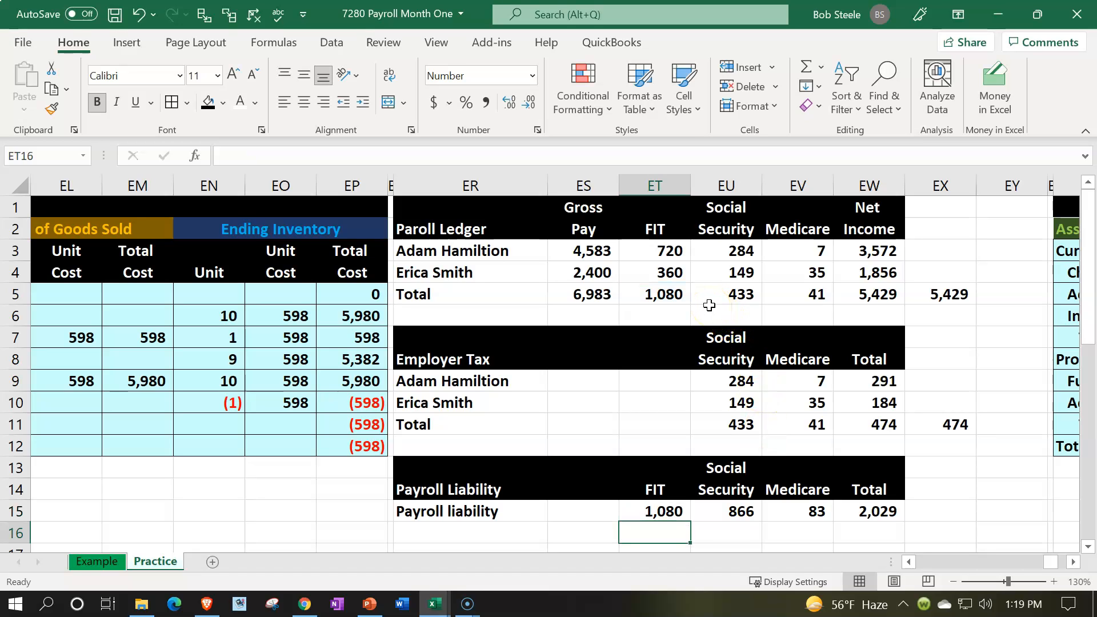
key(Up)
key(Right)
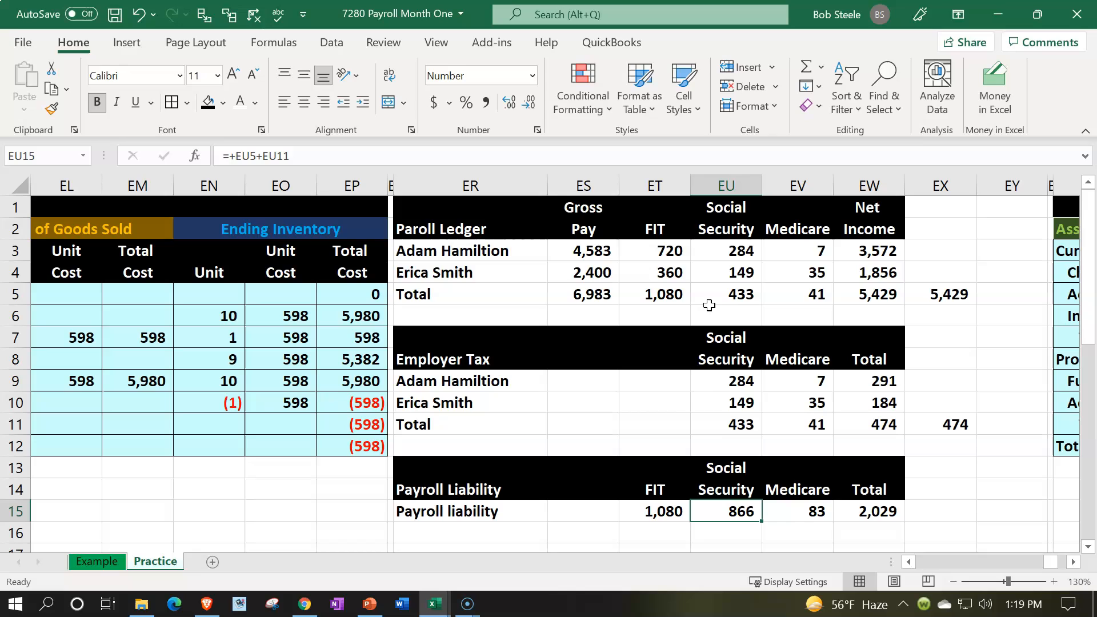
double_click(740, 514)
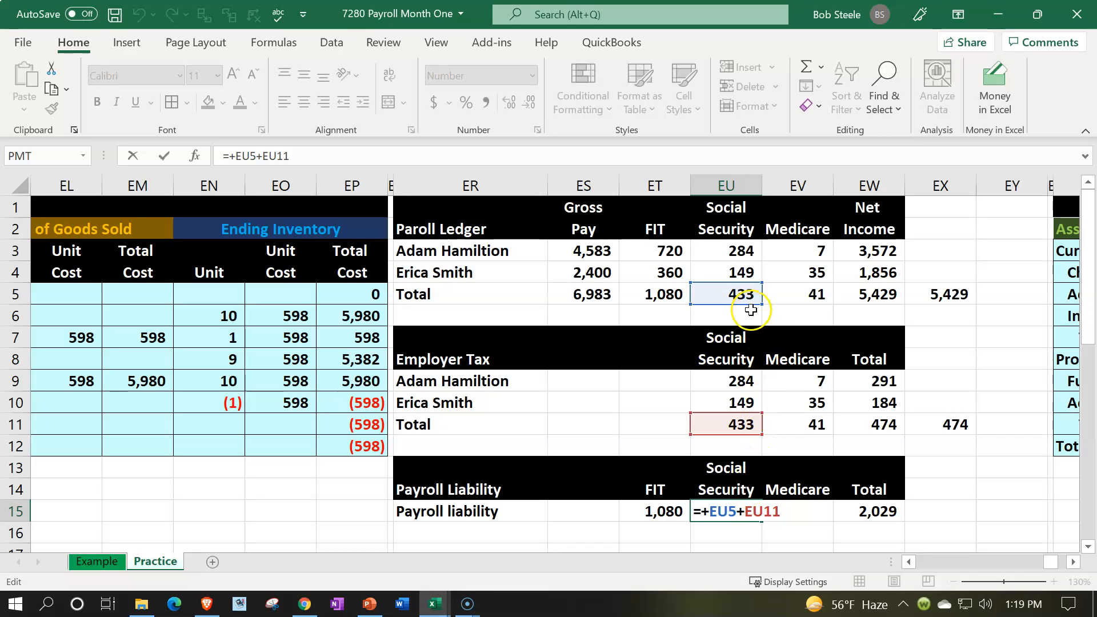
key(Return)
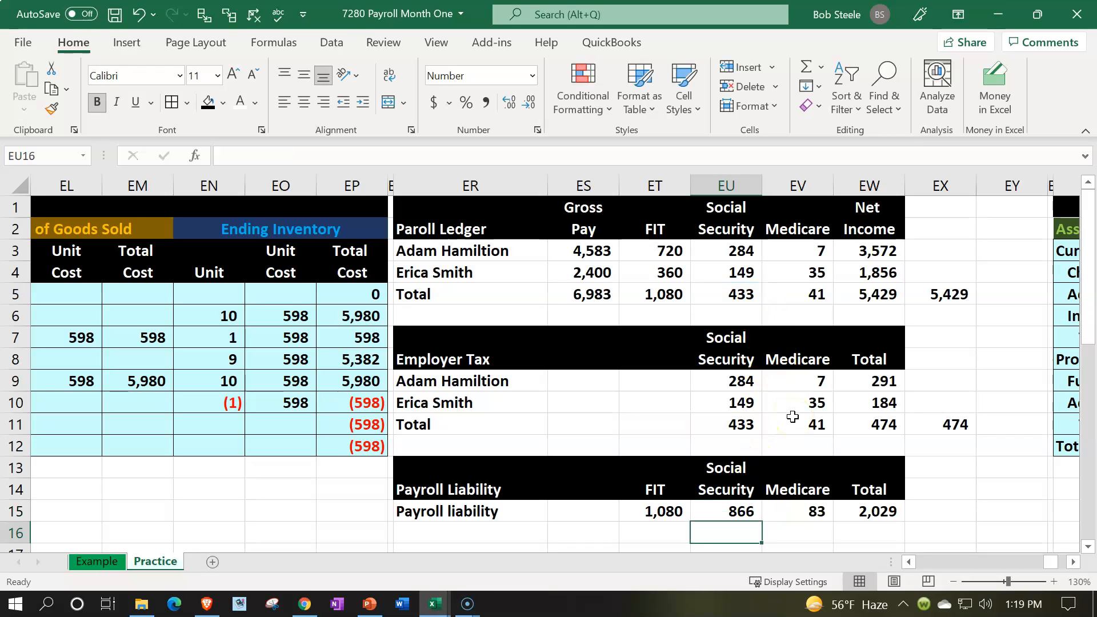
double_click(802, 511)
key(Return)
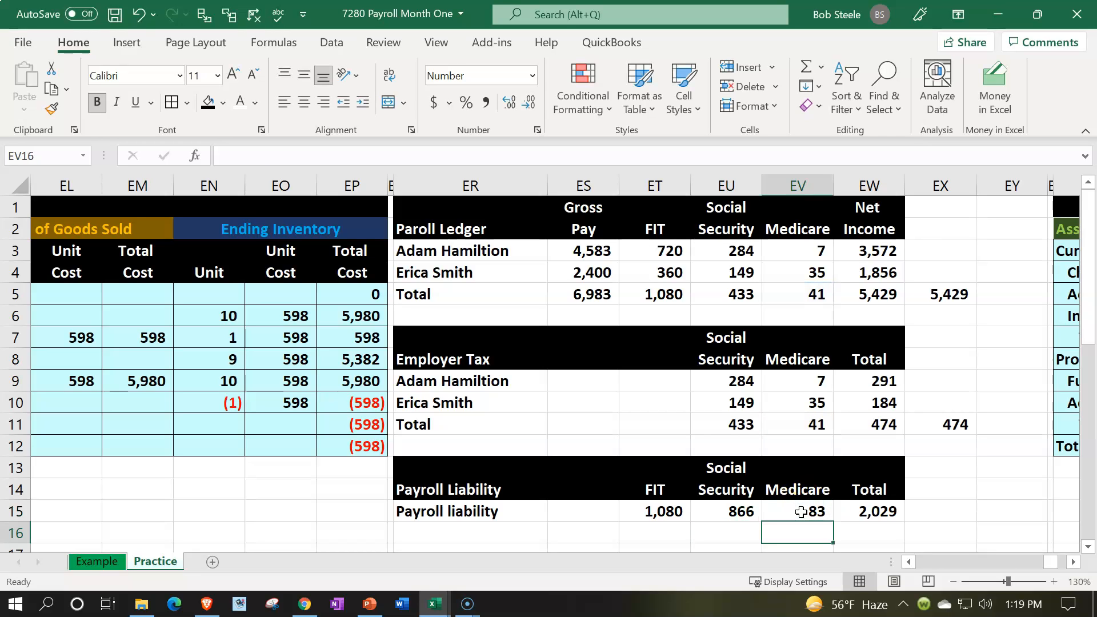
click(848, 510)
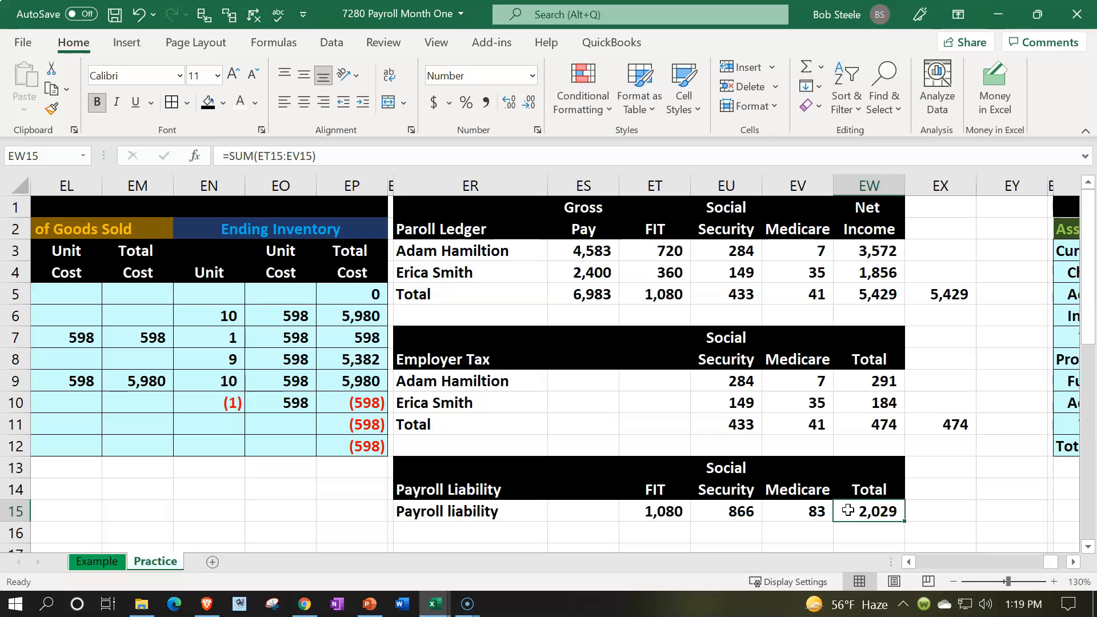
- Delete the empty column EY between the payroll tables and the balance sheet
click(993, 189)
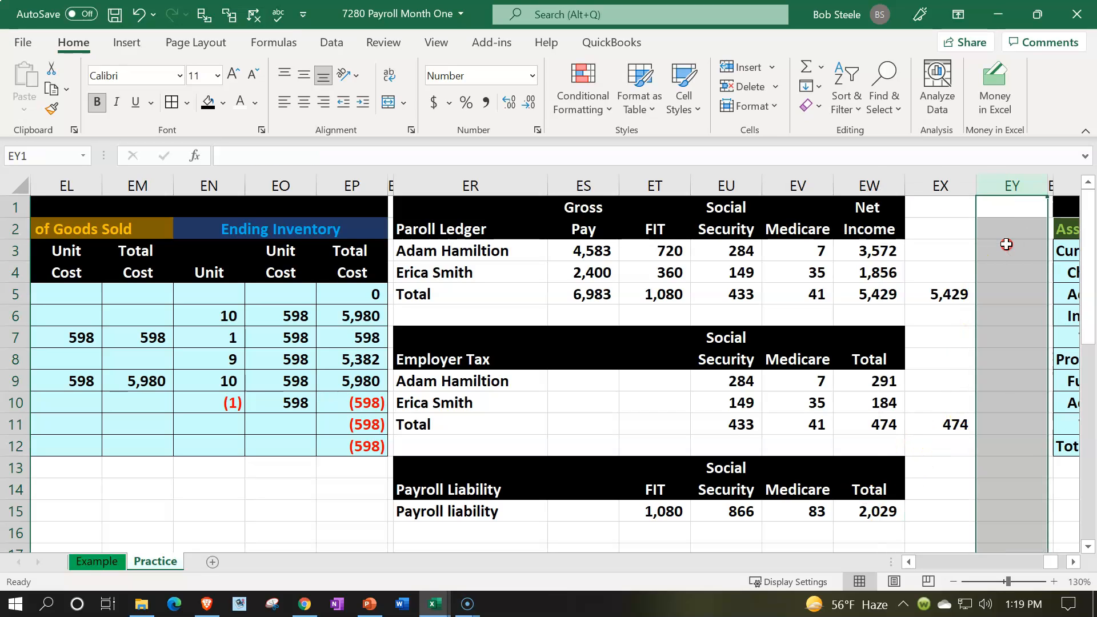
right_click(1006, 244)
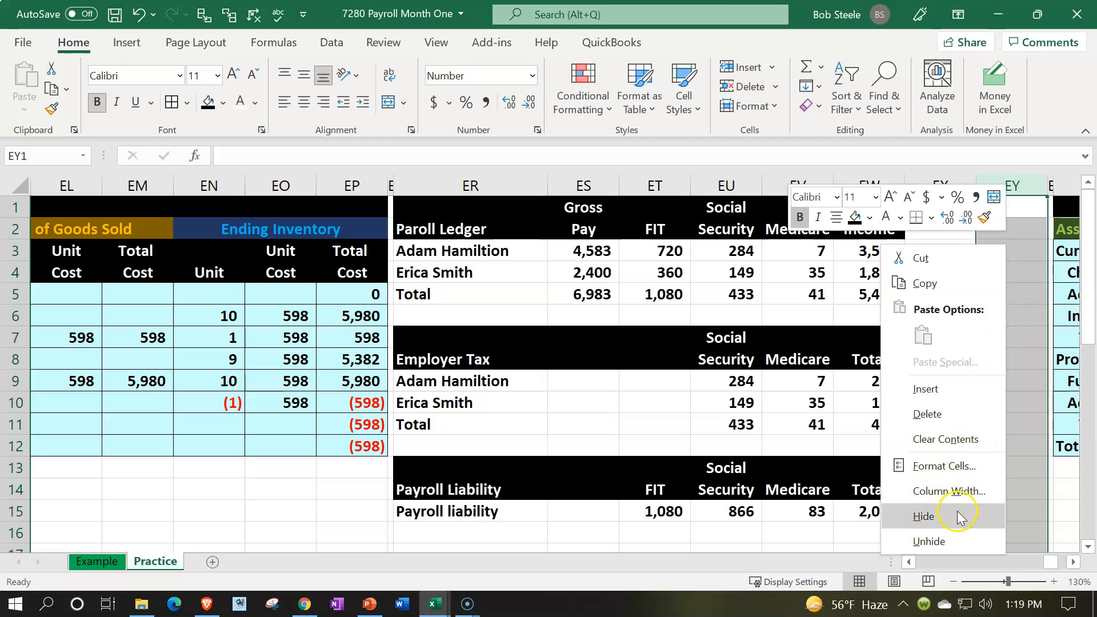
click(929, 413)
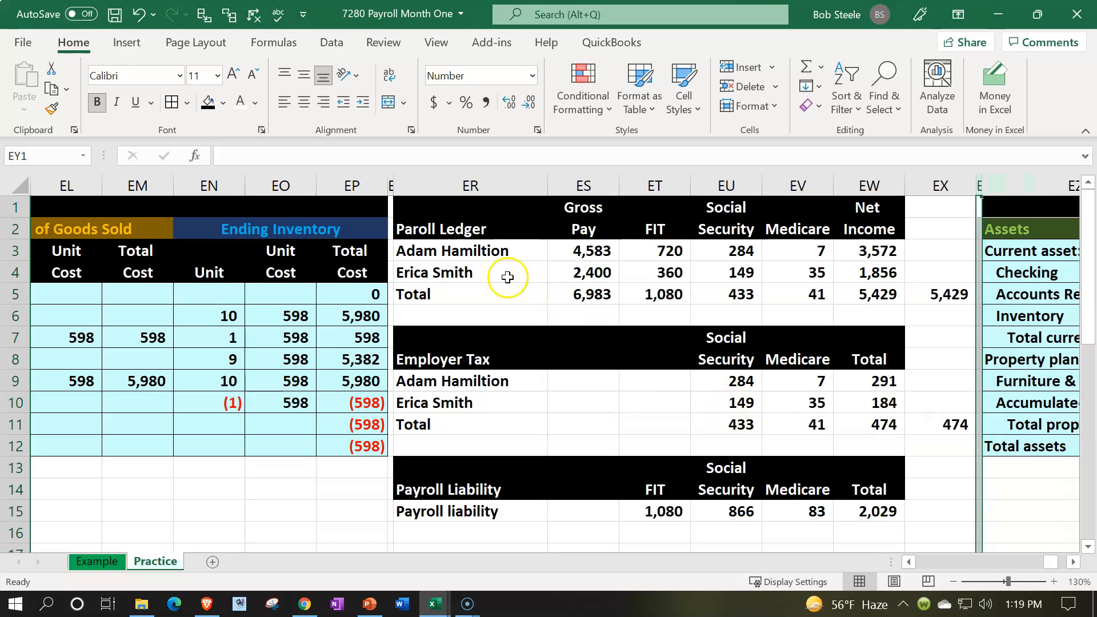
- Apply light blue fill and all borders to the payroll ledger cells ER3:EW5 and the check total in EX5
drag(478, 252, 859, 296)
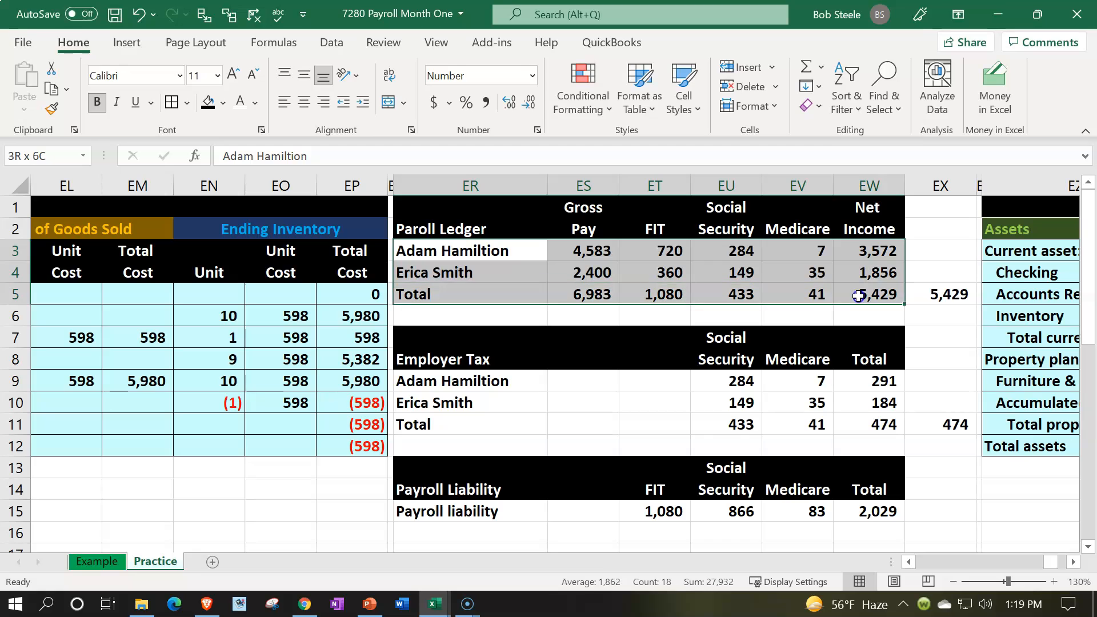
ctrl+click(940, 293)
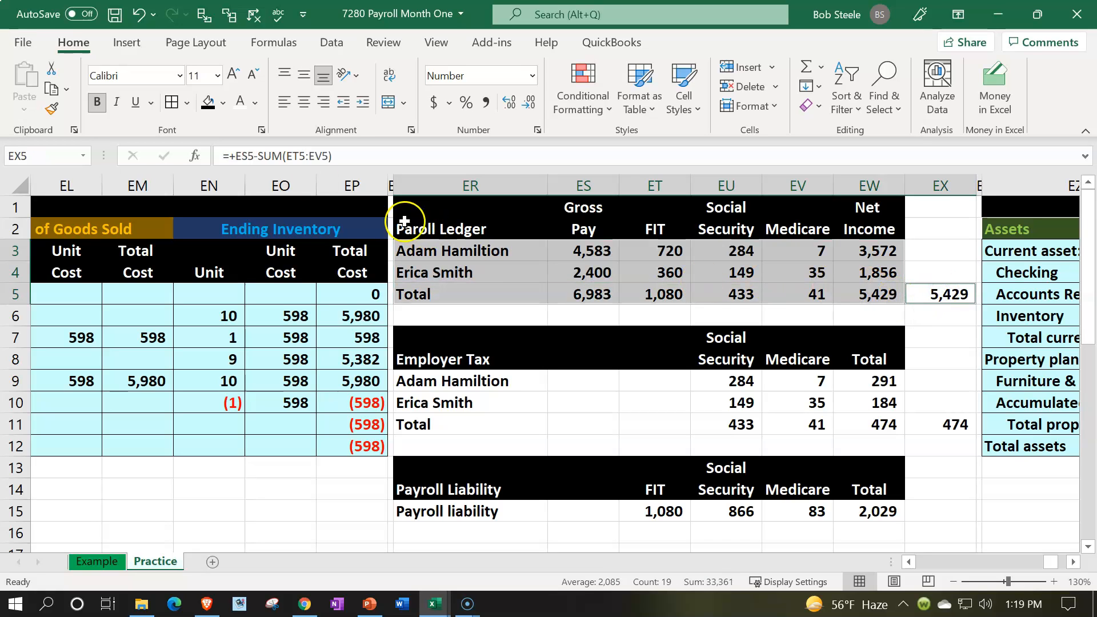
click(223, 103)
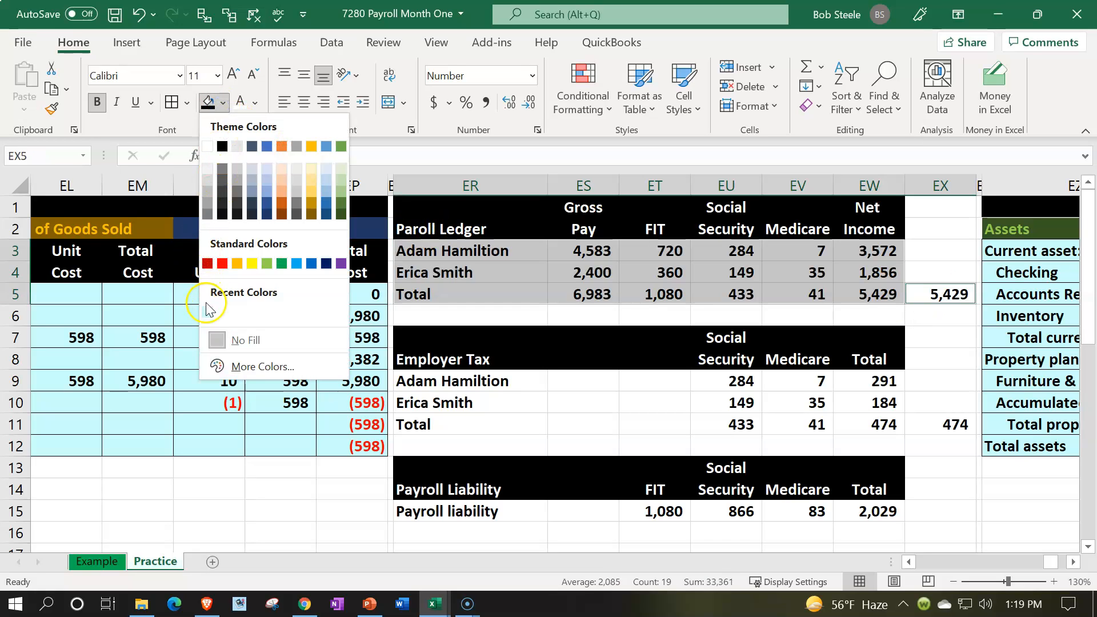
click(237, 366)
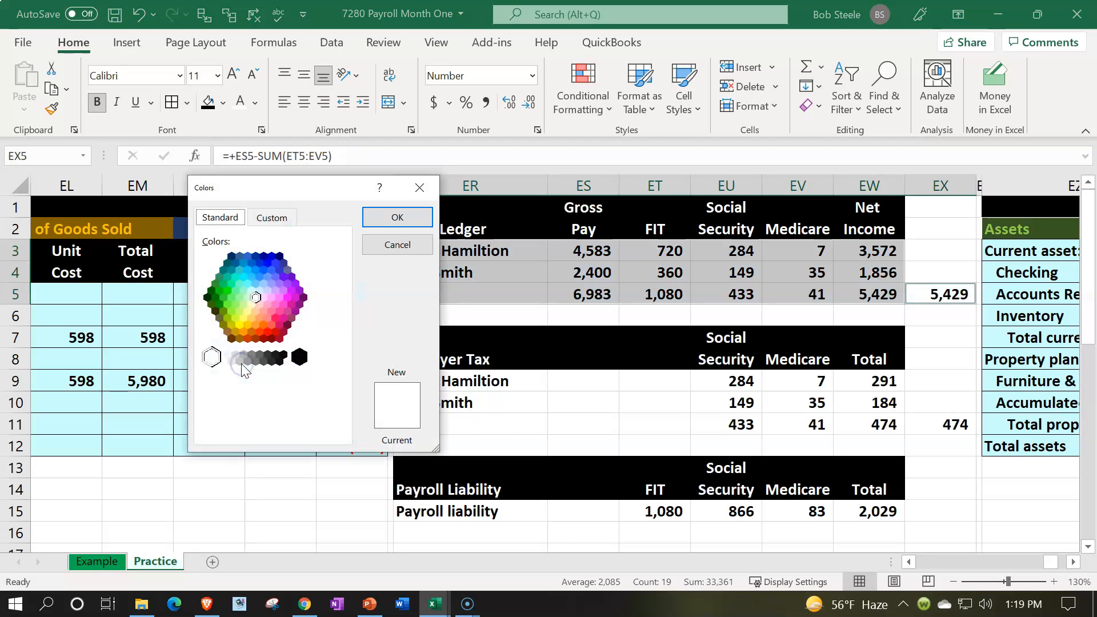
click(254, 294)
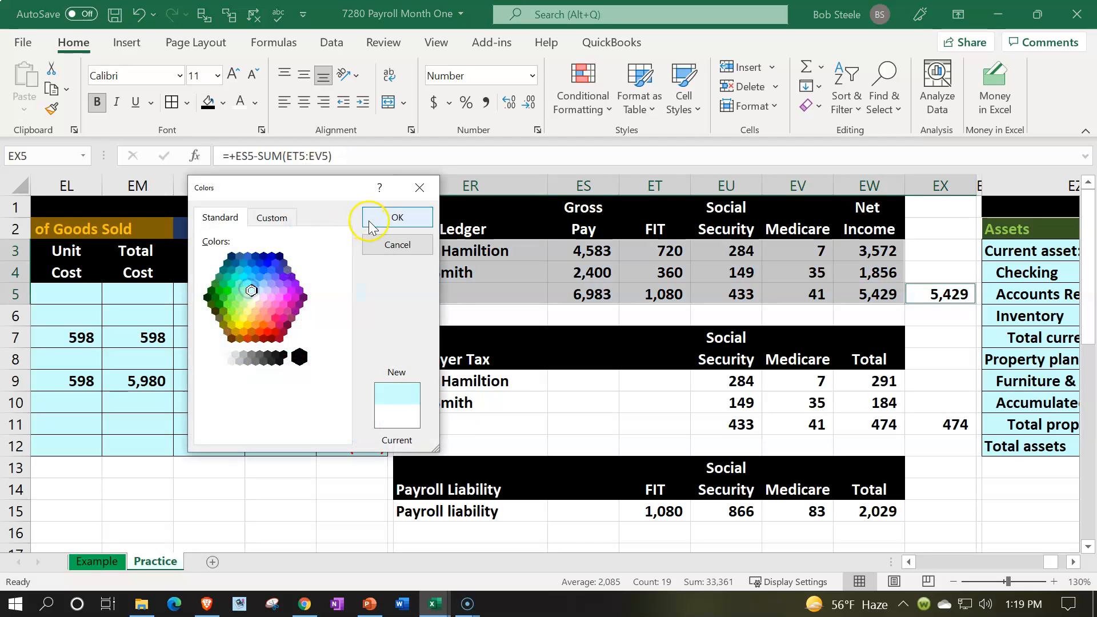
click(389, 217)
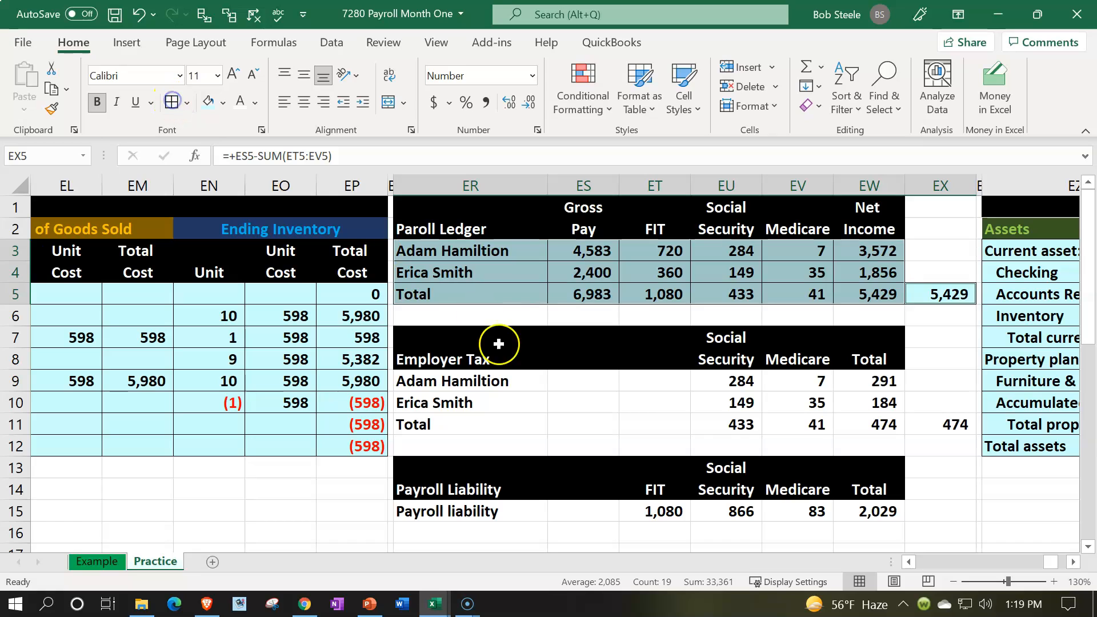
- Apply light blue fill and all borders to the employer tax cells ER9:EW11 and the check total in EX11
drag(502, 383, 860, 421)
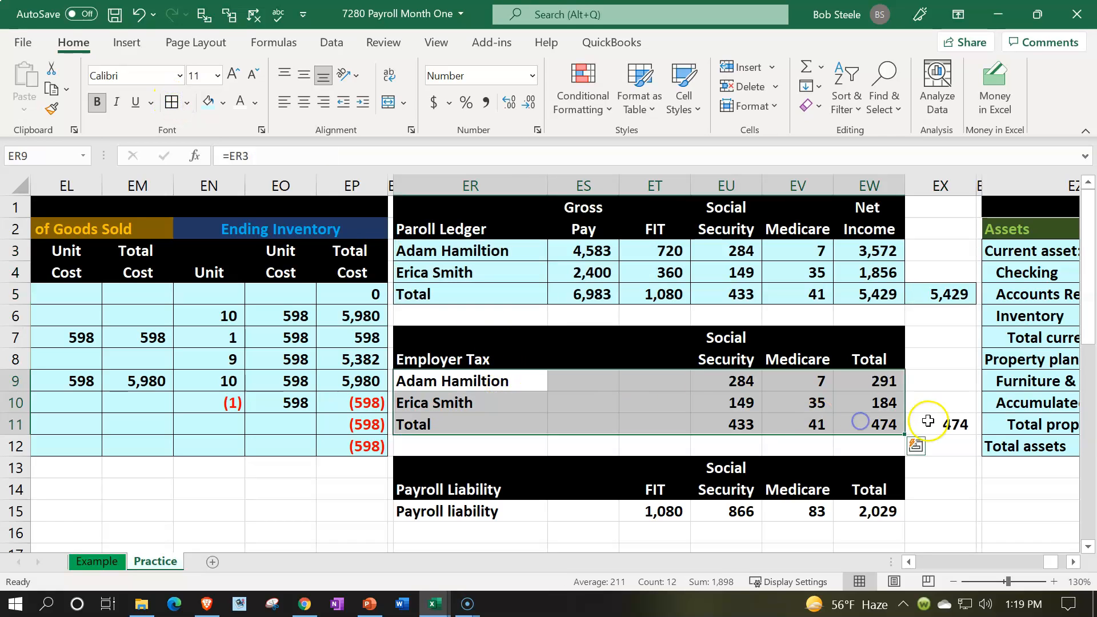
ctrl+click(928, 422)
click(209, 102)
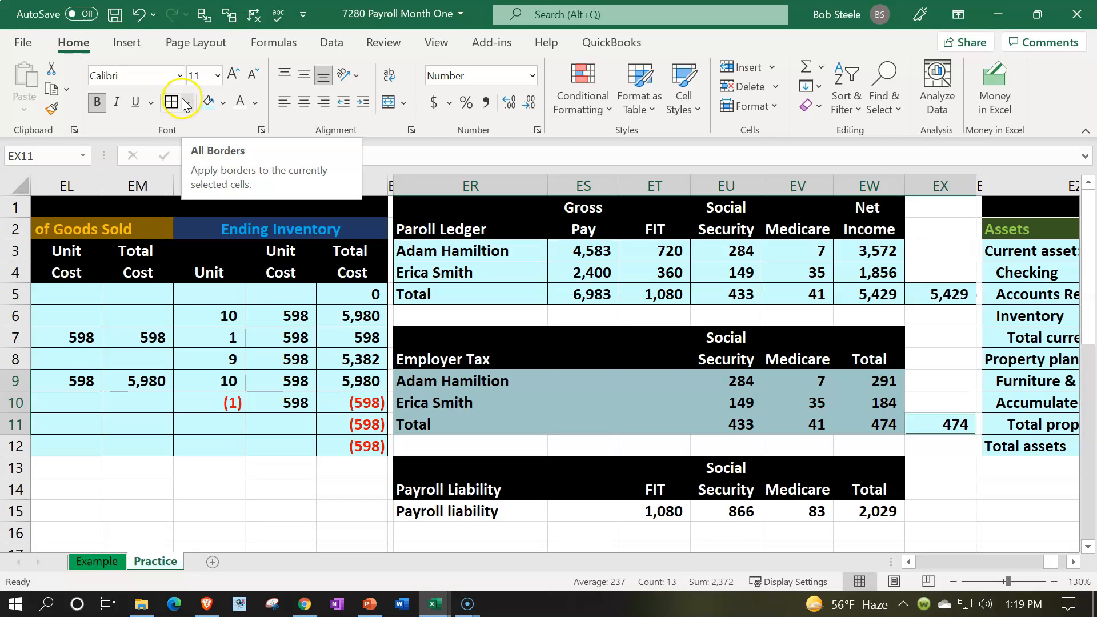
click(172, 114)
- Apply light blue fill and all borders to the payroll liability row, ER15:EW15
drag(448, 506, 868, 504)
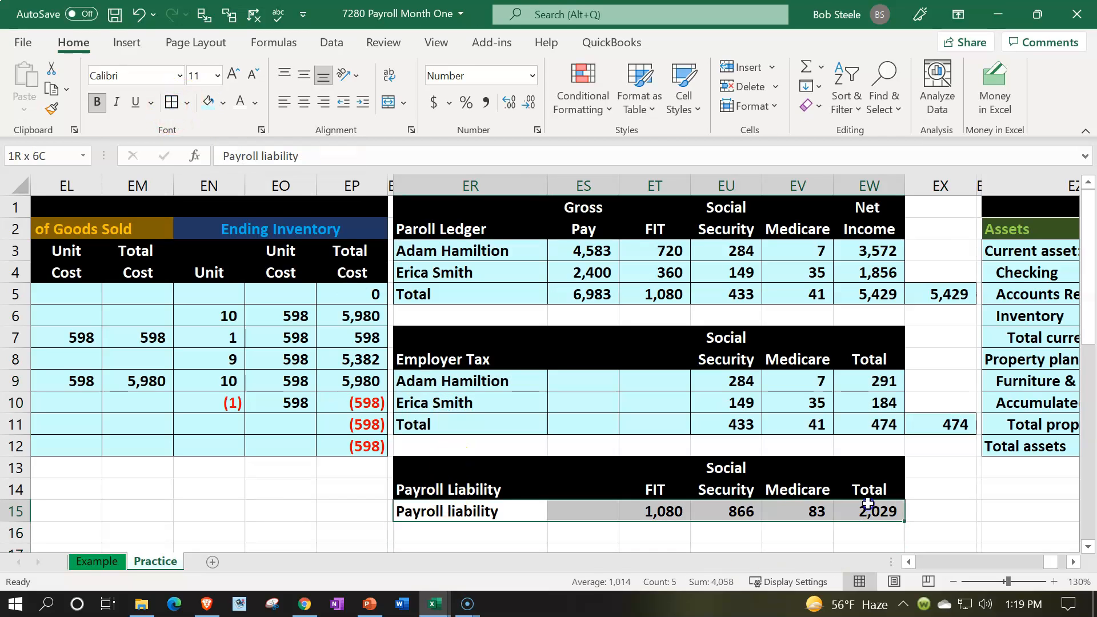
click(173, 102)
click(477, 290)
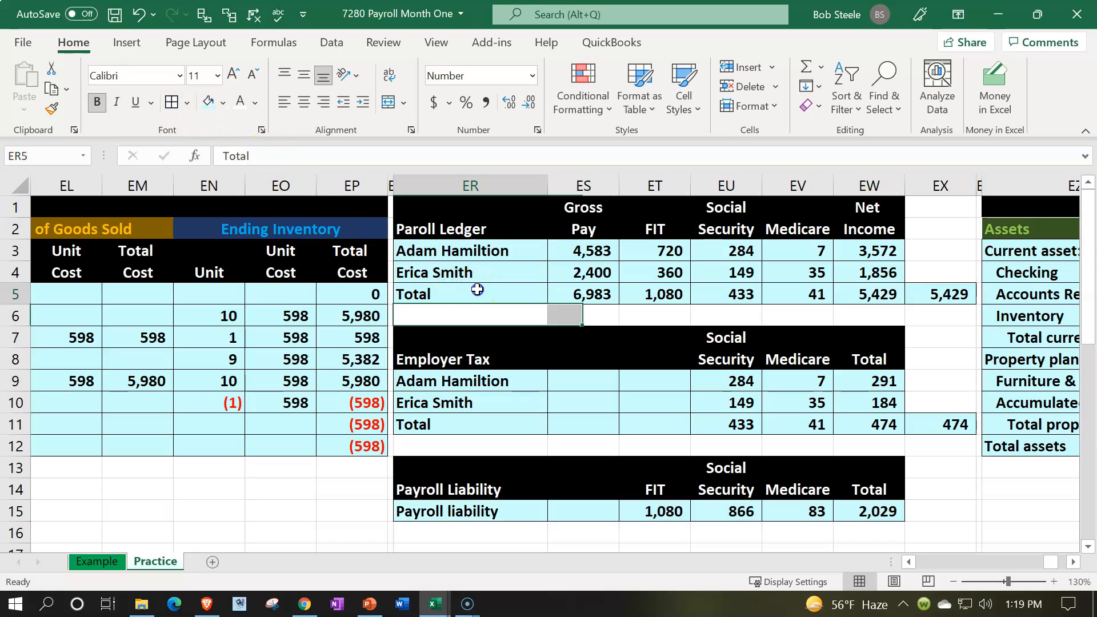